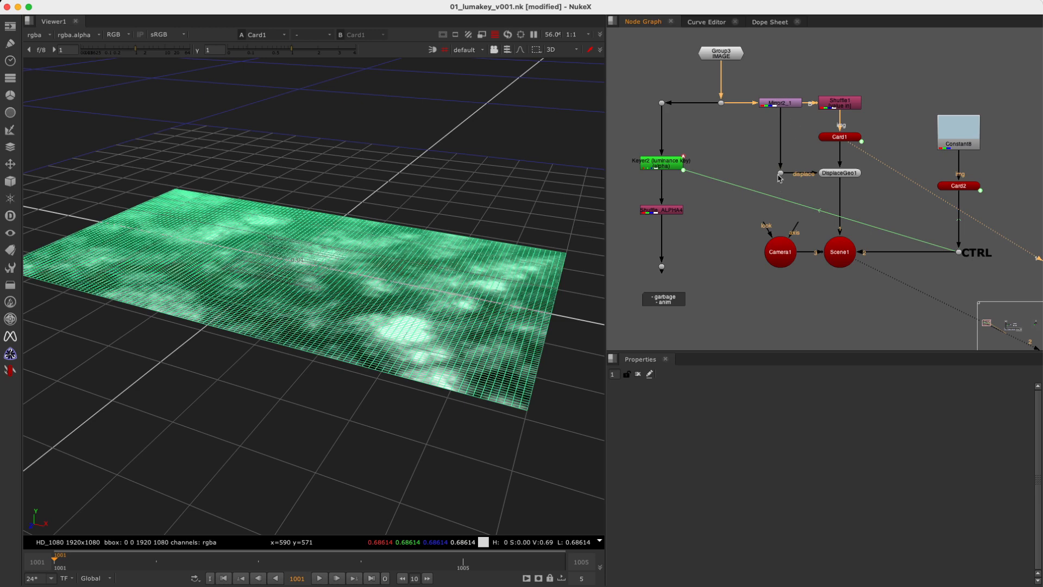
# Show the DisplaceGeo1 result in the viewer and open that node's properties.
pyautogui.moveTo(895, 154); pyautogui.dragTo(815, 202)
pyautogui.press('1')
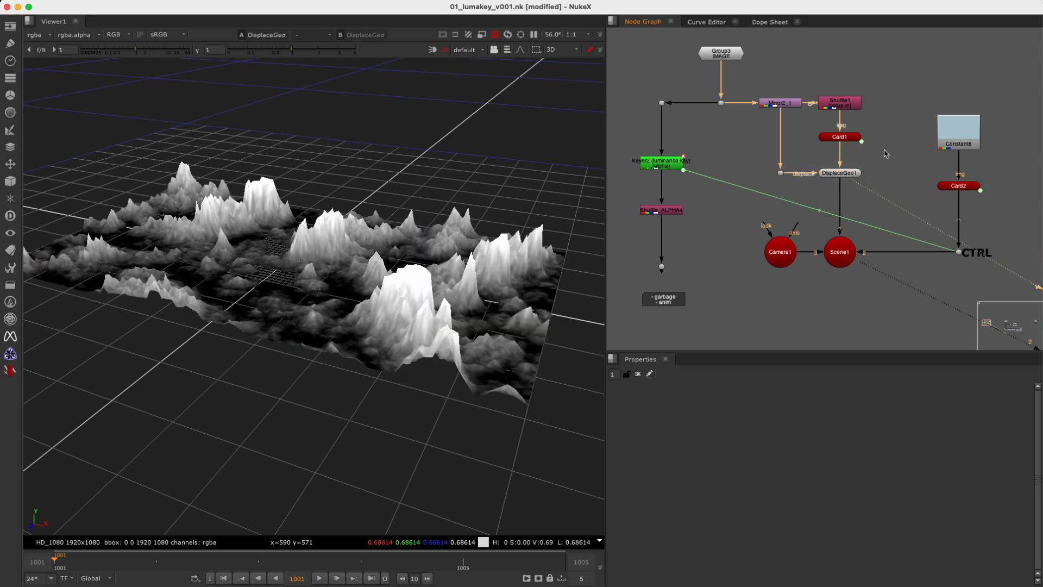
pyautogui.moveTo(883, 156); pyautogui.dragTo(818, 202)
pyautogui.press('Return')
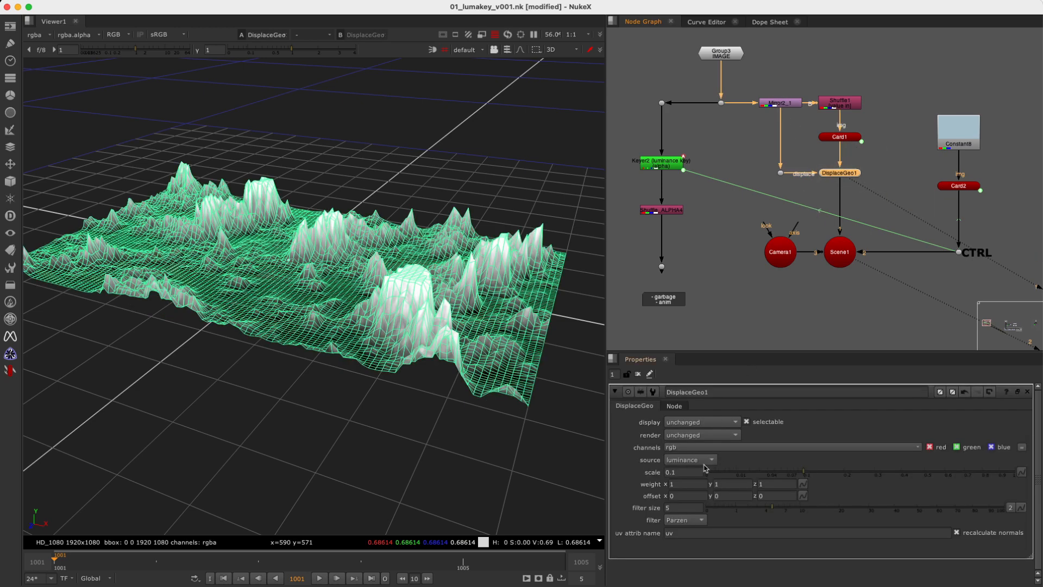
# Compare the source image at the dot below the IMAGE group with the DisplaceGeo1 terrain and inspect the displacement scale setting.
pyautogui.moveTo(729, 98); pyautogui.dragTo(708, 118)
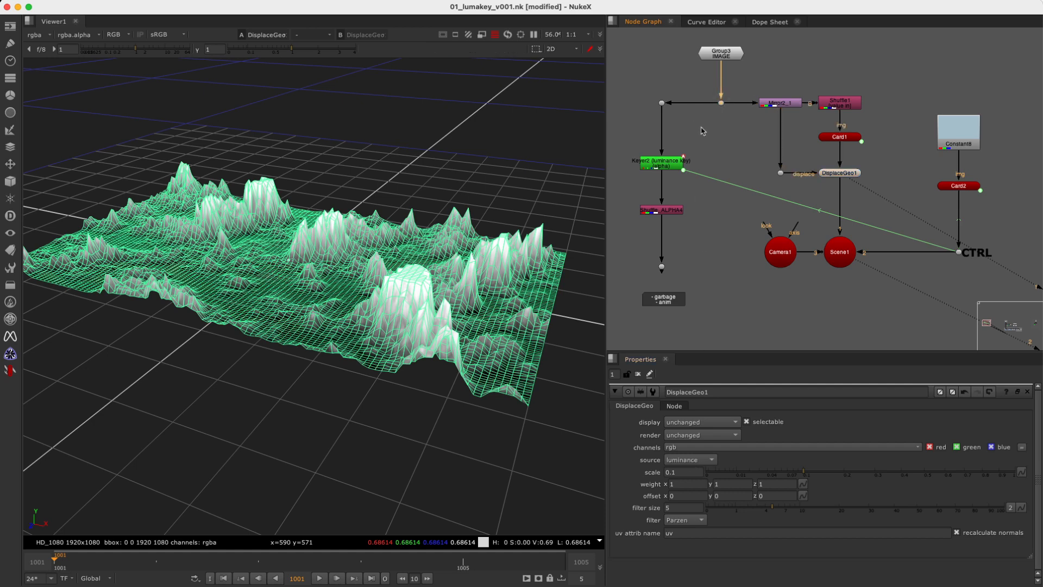
pyautogui.press('1')
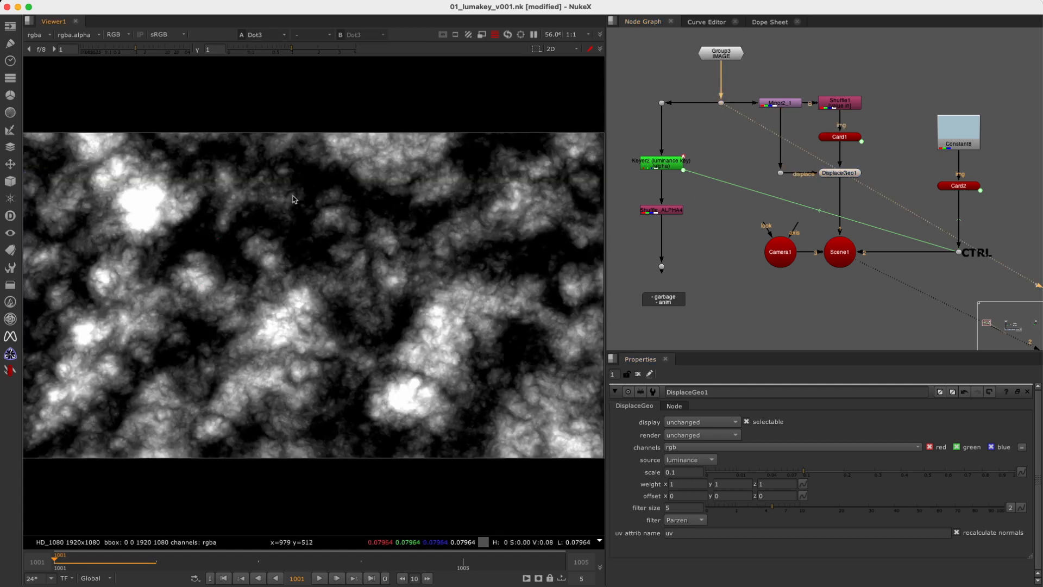
pyautogui.click(856, 173)
pyautogui.press('1')
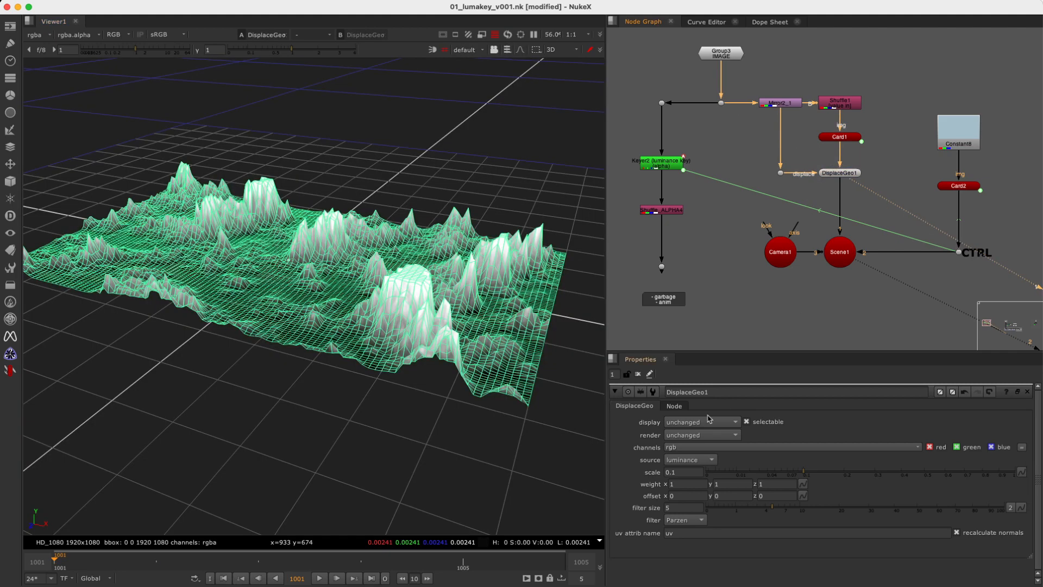
pyautogui.doubleClick(693, 472)
pyautogui.click(409, 152)
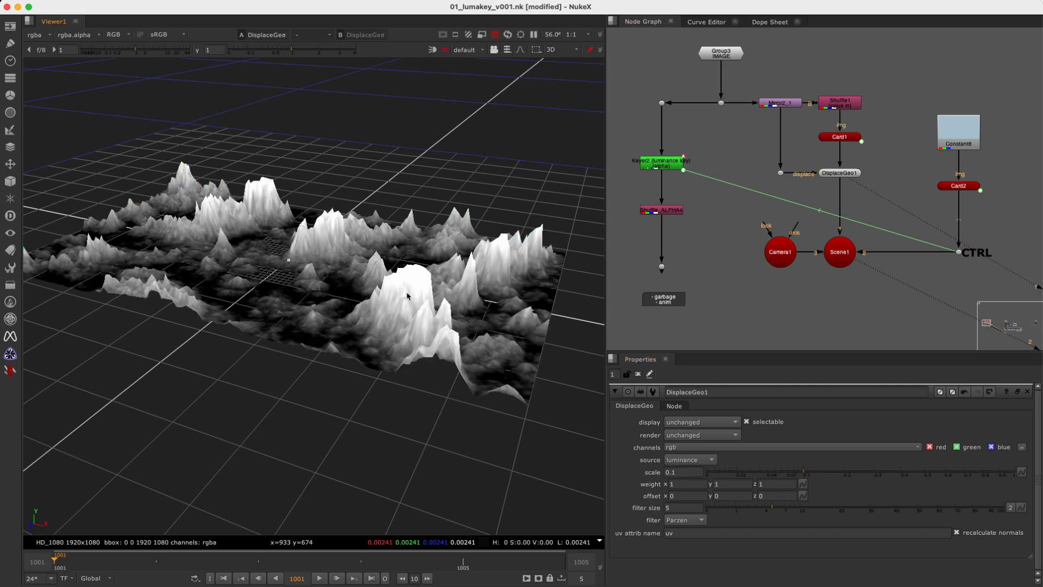
pyautogui.click(679, 471)
pyautogui.moveTo(352, 269); pyautogui.dragTo(373, 269, button='middle')
# Show Scene1 in the viewer and set the CTRL dot's height to about 0.038.
pyautogui.moveTo(892, 212); pyautogui.dragTo(813, 293)
pyautogui.press('1')
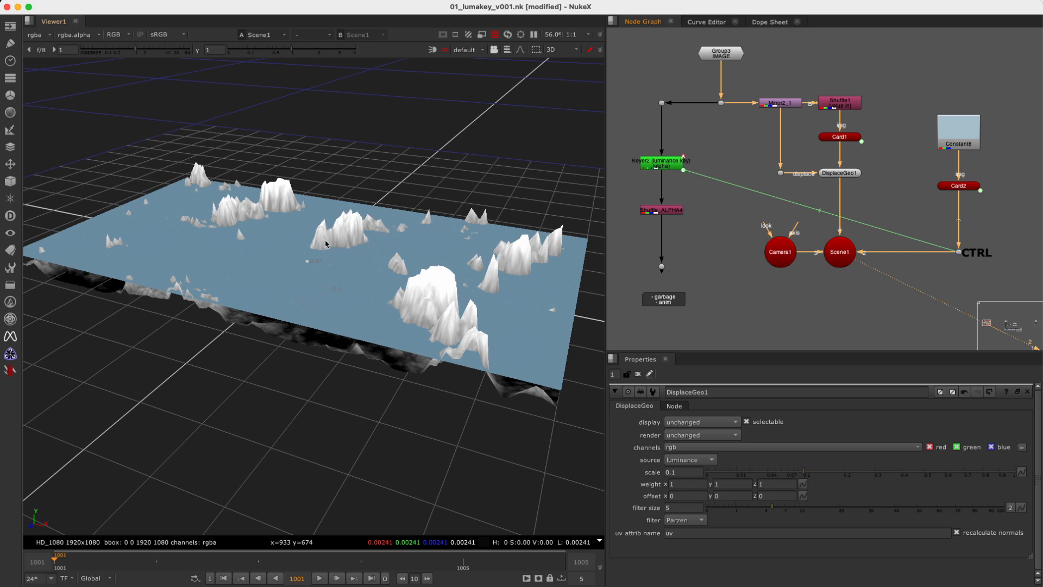
pyautogui.click(976, 252)
pyautogui.press('Return')
pyautogui.moveTo(718, 430); pyautogui.dragTo(808, 426)
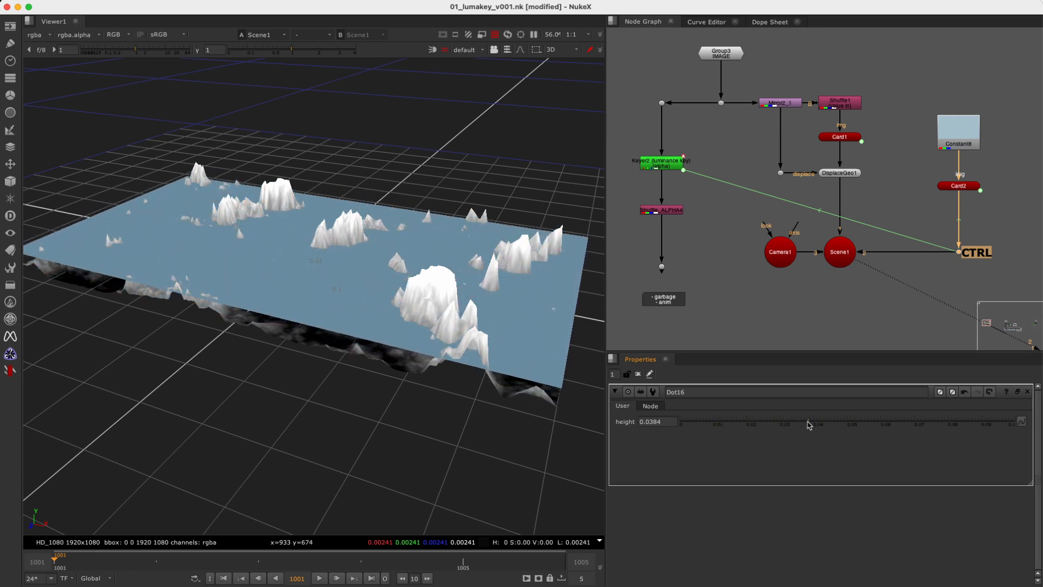
# Show the Keyer2 luminance key in the viewer and open its properties.
pyautogui.moveTo(1003, 231); pyautogui.dragTo(925, 282)
pyautogui.moveTo(724, 137); pyautogui.dragTo(609, 186)
pyautogui.moveTo(757, 133); pyautogui.dragTo(635, 193)
pyautogui.press('1')
pyautogui.doubleClick(704, 166)
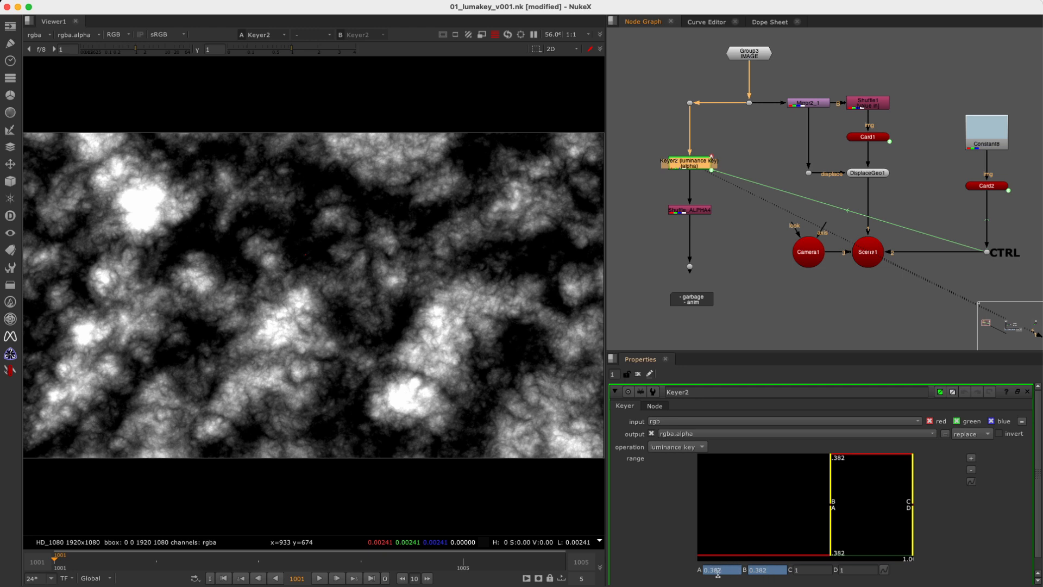
# View the black-and-white matte below Shuffle_ALPHA4 and open that shuffle node's properties to inspect its channel routing.
pyautogui.click(989, 253)
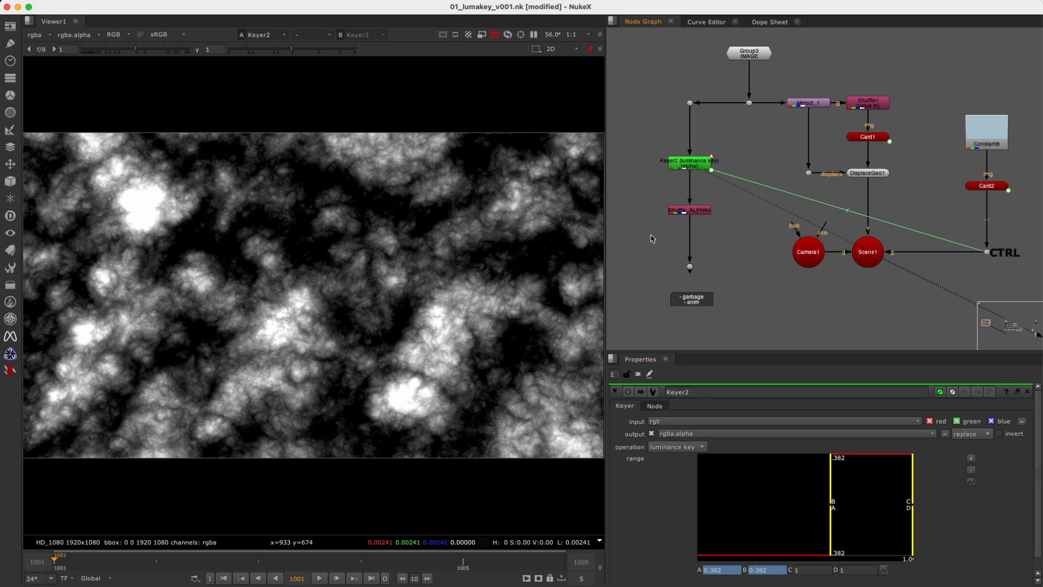
pyautogui.moveTo(651, 238); pyautogui.dragTo(755, 199)
pyautogui.press('1')
pyautogui.doubleClick(708, 211)
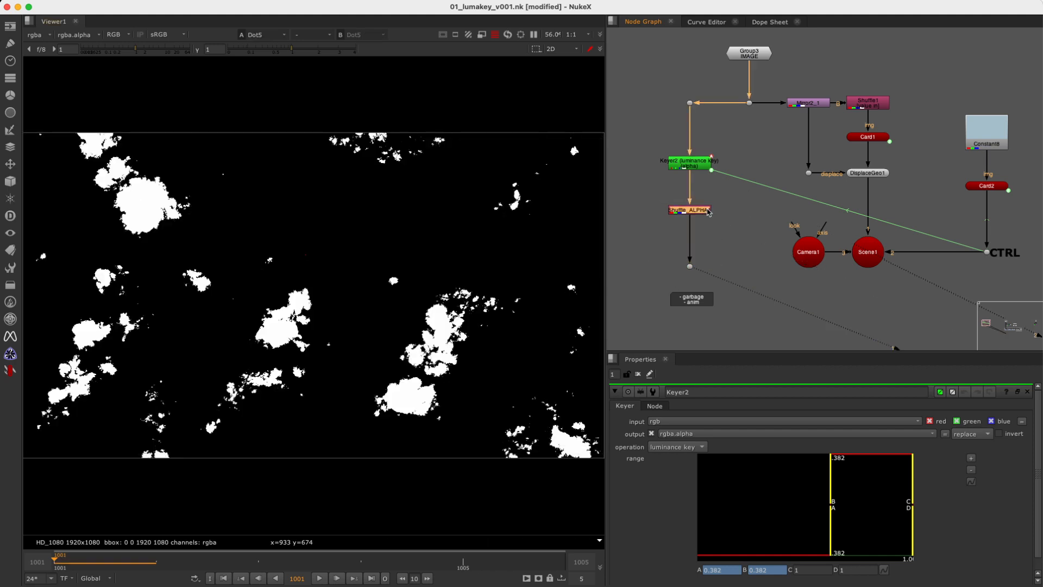
pyautogui.click(121, 36)
pyautogui.click(292, 127)
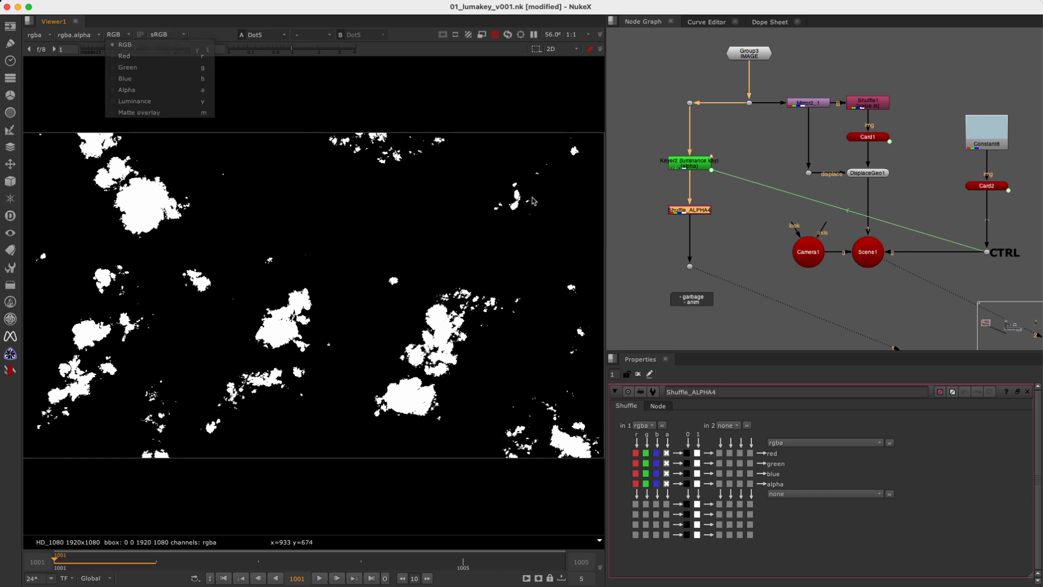
pyautogui.moveTo(733, 242); pyautogui.dragTo(666, 283)
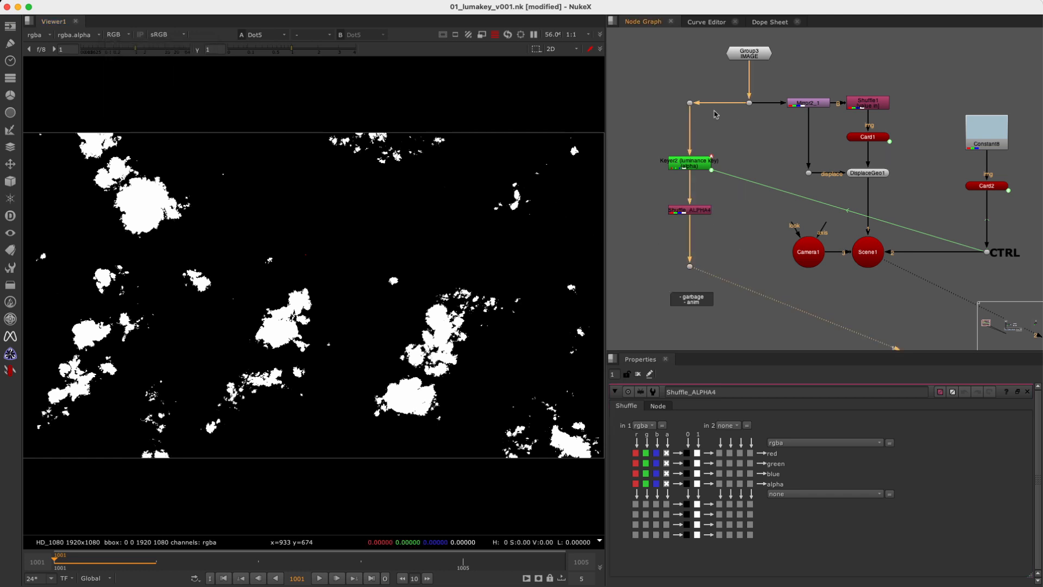
# Compare the source image with the shuffled alpha matte and open the Keyer2 properties to examine the range.
pyautogui.click(750, 102)
pyautogui.press('1')
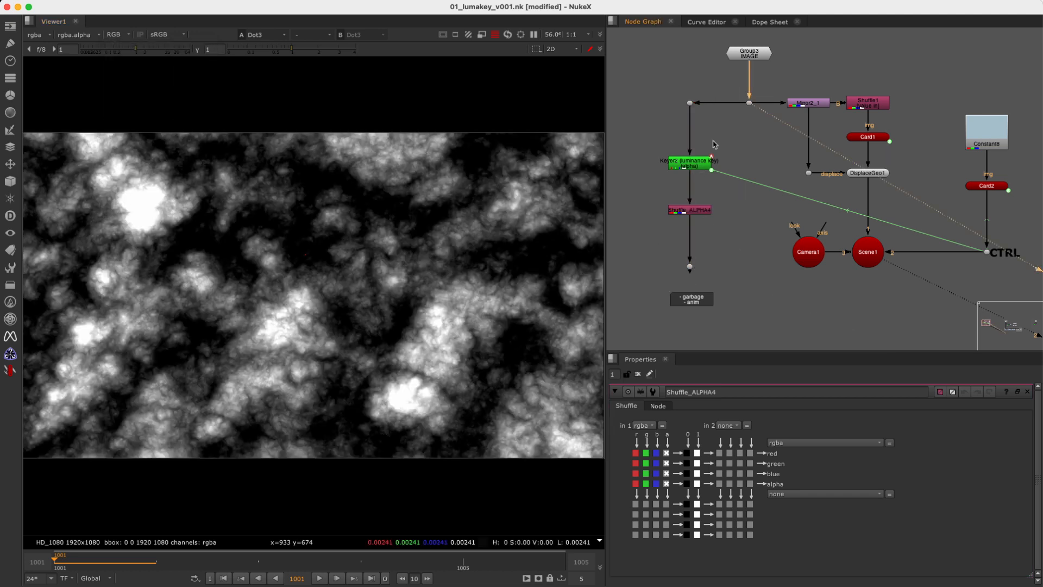
pyautogui.moveTo(724, 247); pyautogui.dragTo(670, 281)
pyautogui.press('1')
pyautogui.doubleClick(714, 163)
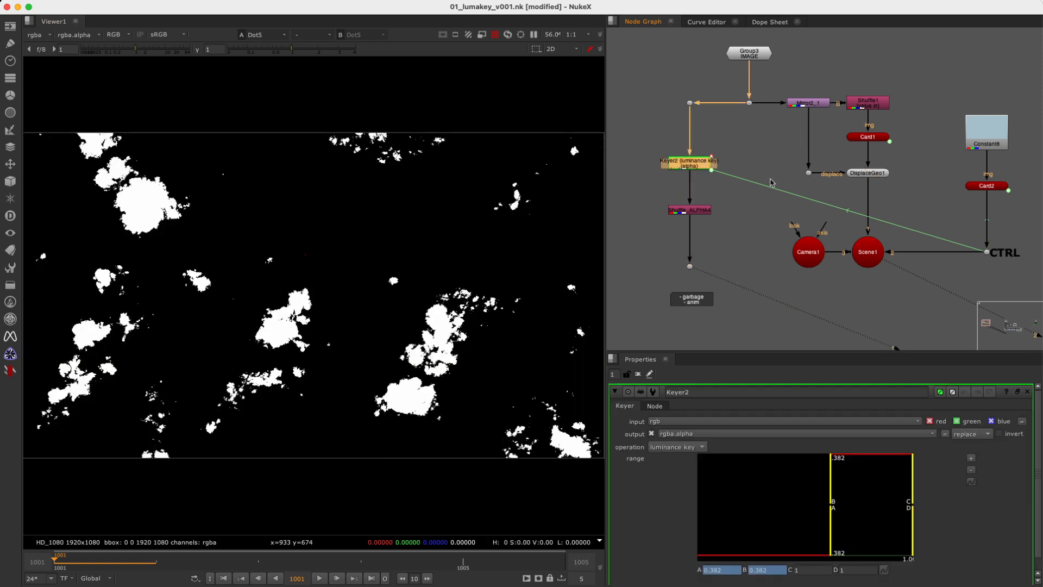
# Reopen the CTRL dot's properties and assign Scene1 to viewer input 1, keeping the alpha matte on input 2.
pyautogui.moveTo(1019, 226); pyautogui.dragTo(965, 272)
pyautogui.press('Return')
pyautogui.moveTo(723, 246); pyautogui.dragTo(667, 282)
pyautogui.moveTo(918, 222); pyautogui.dragTo(845, 298)
pyautogui.press('1')
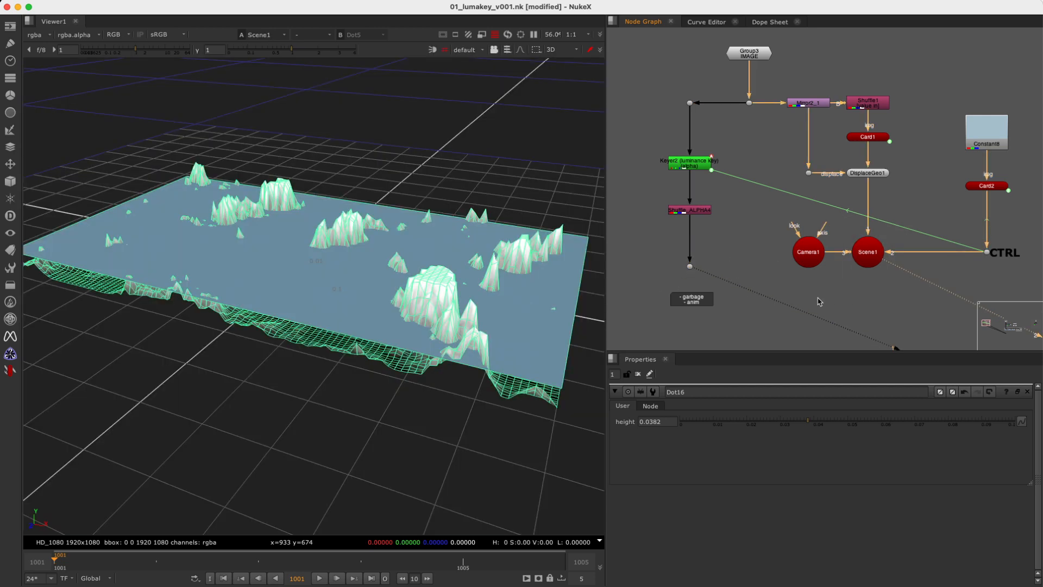
# Look at Scene1 through Camera1 and alternate between it and the alpha matte to compare their shapes.
pyautogui.click(467, 50)
pyautogui.click(482, 73)
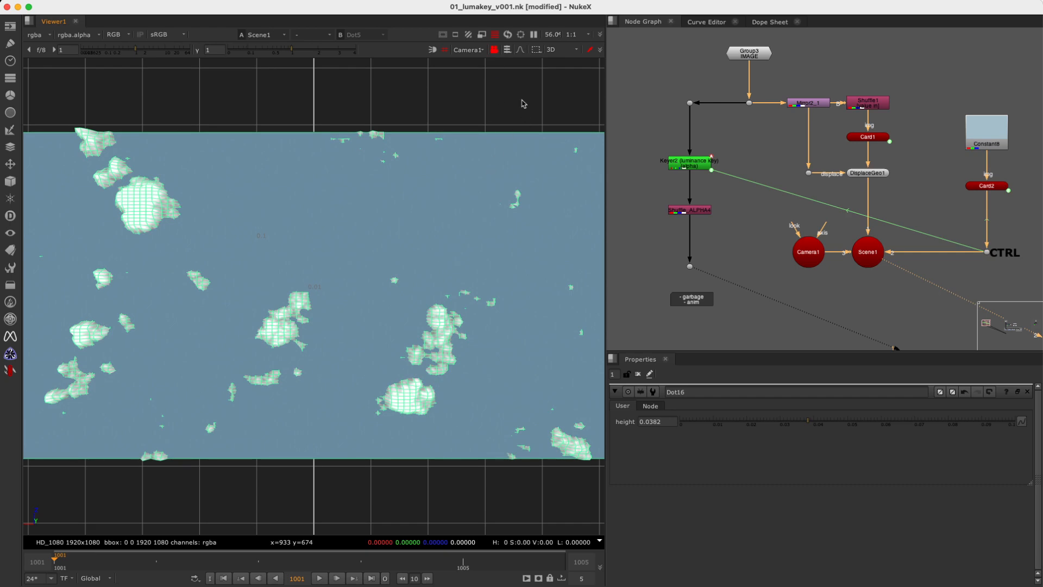
pyautogui.press('2')
pyautogui.press('1')
pyautogui.press('2')
pyautogui.press('1')
pyautogui.press('2')
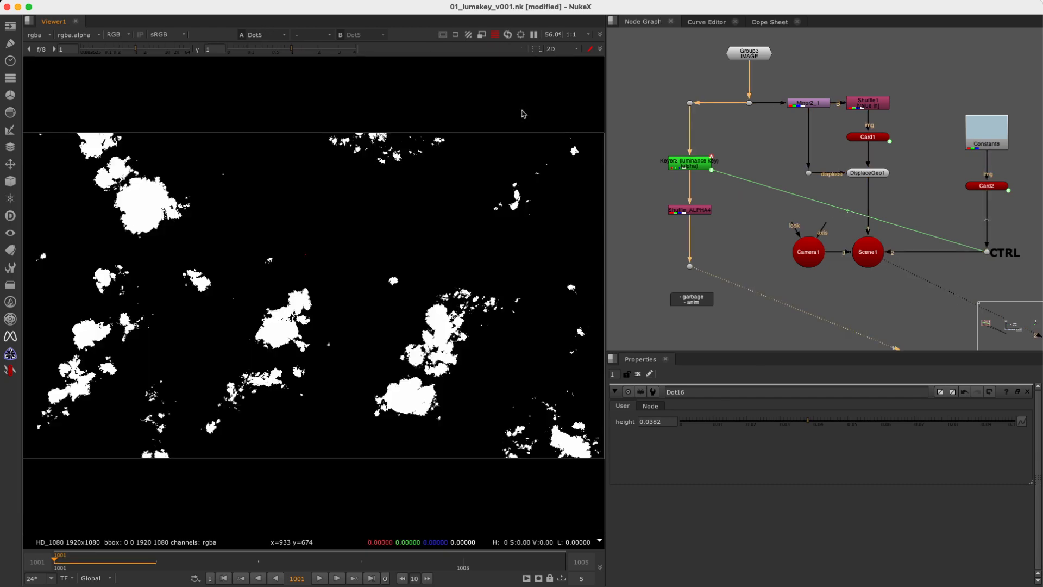
pyautogui.press('1')
pyautogui.press('2')
pyautogui.press('1')
pyautogui.press('2')
pyautogui.press('1')
pyautogui.press('2')
pyautogui.press('1')
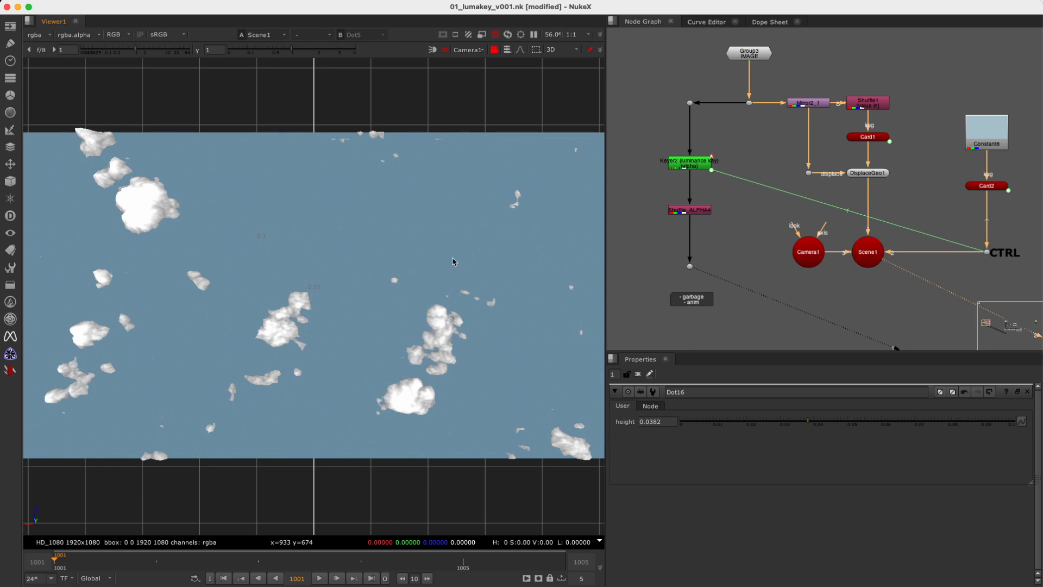
pyautogui.press('2')
pyautogui.press('1')
pyautogui.press('2')
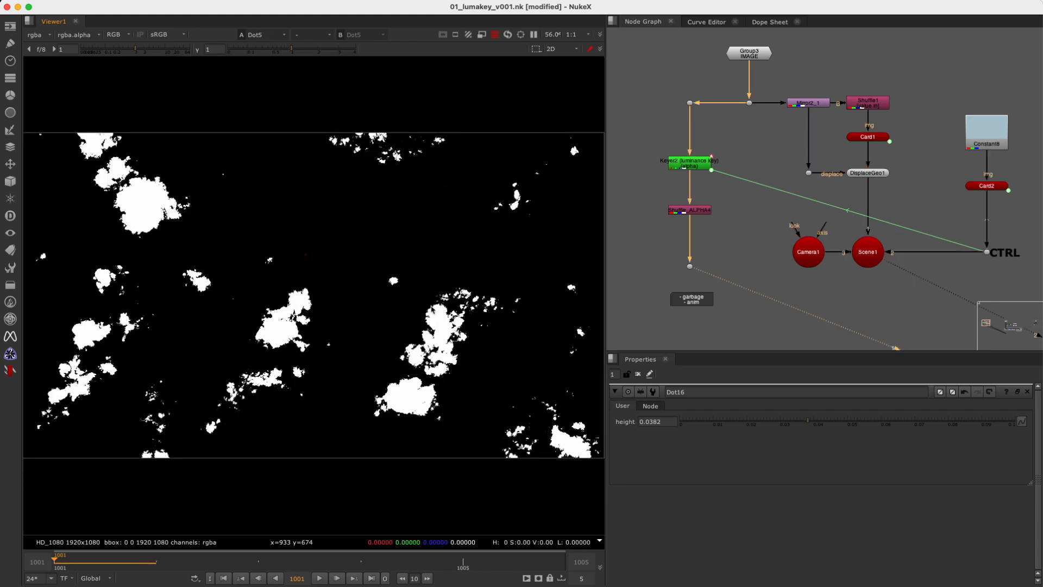
pyautogui.press('1')
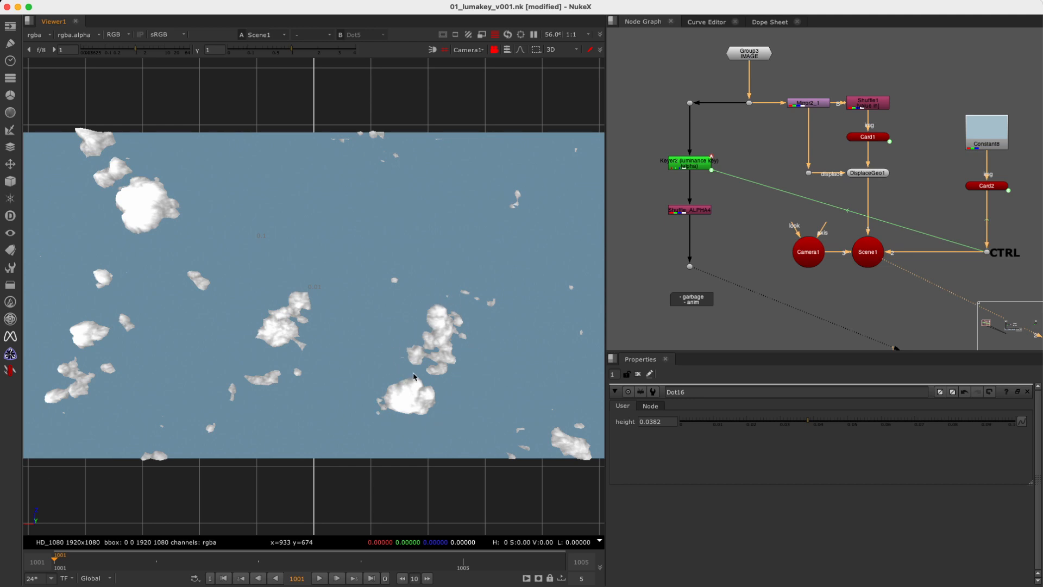
pyautogui.press('2')
pyautogui.press('1')
pyautogui.press('2')
pyautogui.press('1')
pyautogui.press('2')
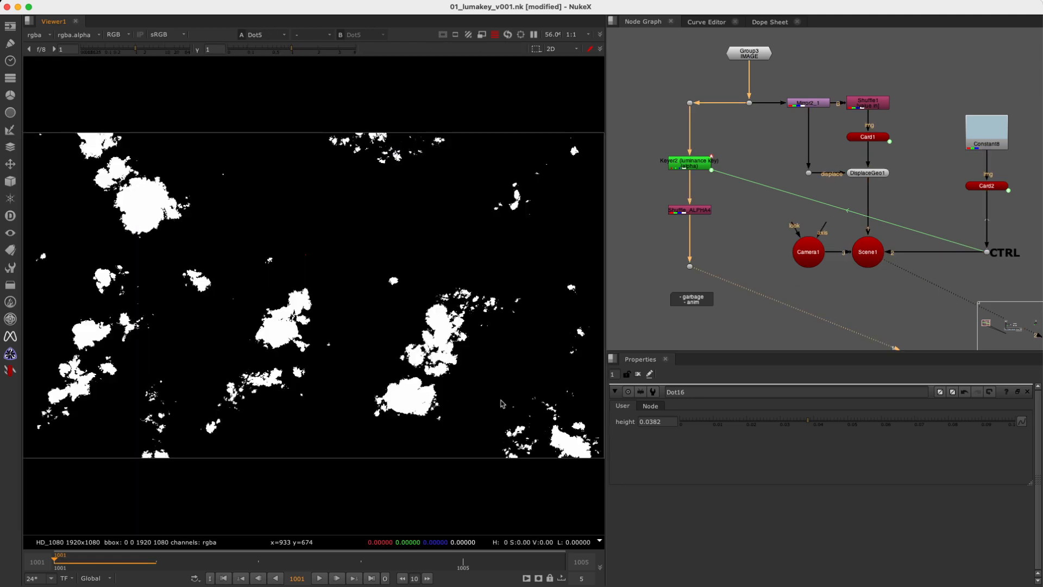
# Lower the CTRL dot's height to 0.0178 and compare the Scene1 camera view with the alpha matte.
pyautogui.moveTo(809, 422); pyautogui.dragTo(741, 426)
pyautogui.press('1')
pyautogui.press('2')
pyautogui.press('1')
pyautogui.press('2')
pyautogui.press('1')
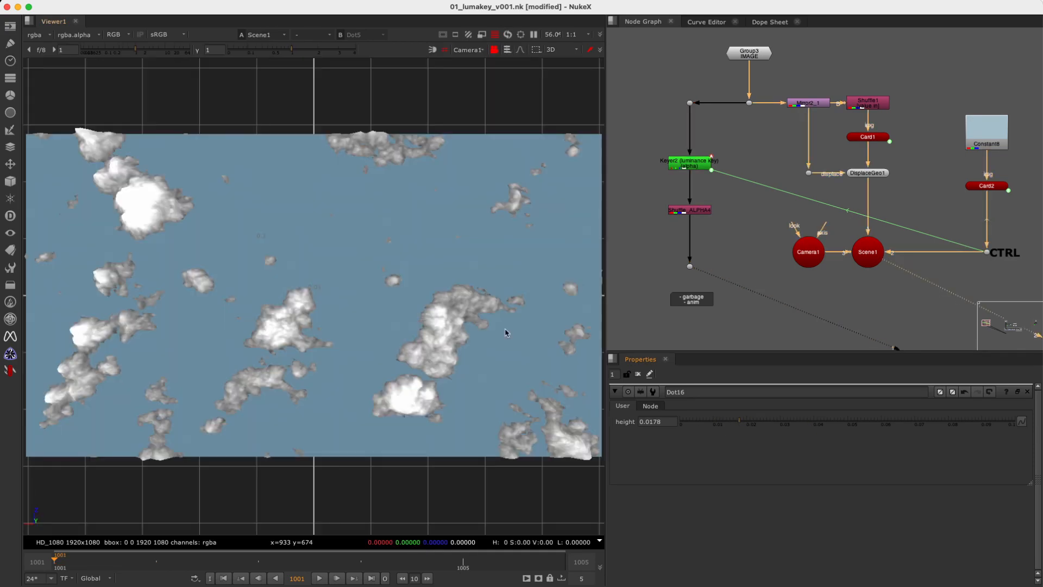
# Raise the CTRL dot's height to 0.0436 and compare the alpha matte with the Scene1 camera view.
pyautogui.moveTo(748, 428); pyautogui.dragTo(822, 429)
pyautogui.press('2')
pyautogui.press('1')
pyautogui.press('2')
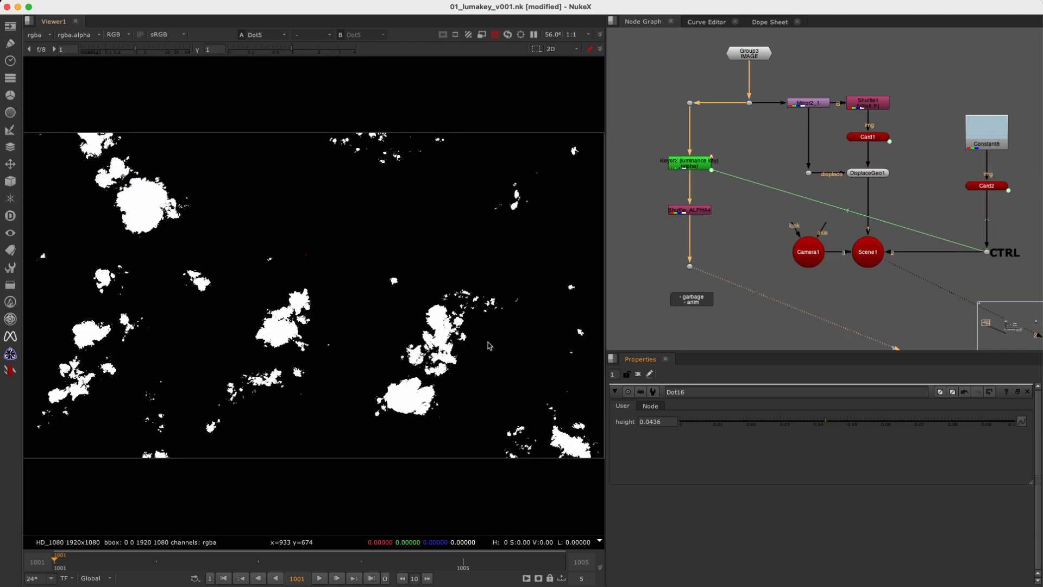
pyautogui.press('1')
pyautogui.press('2')
pyautogui.press('1')
pyautogui.press('2')
pyautogui.press('1')
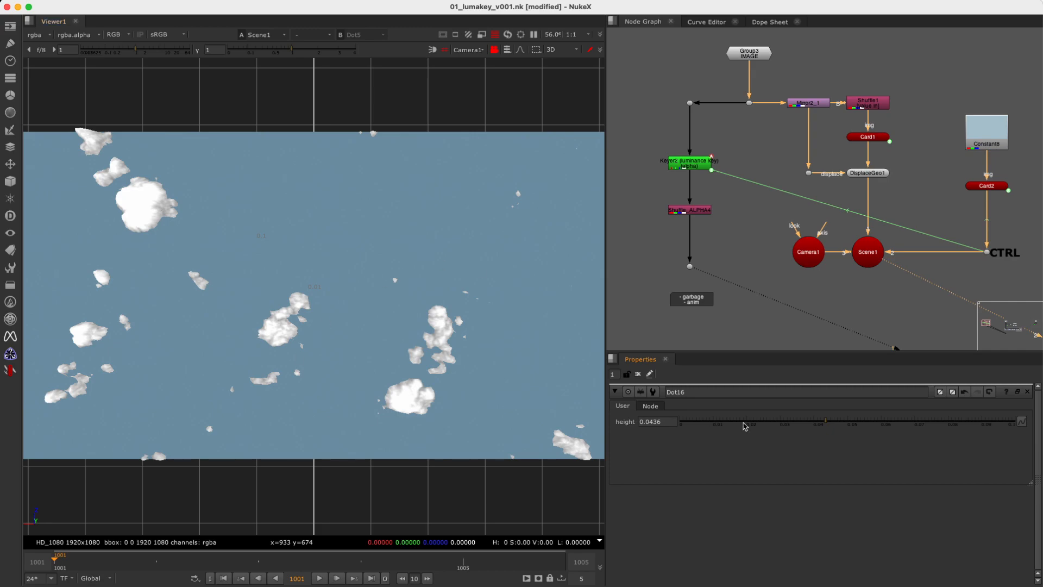
# Set the CTRL dot's height to 0.0236 while viewing the matte, and draw and clear a sample region about 515 by 343 pixels.
pyautogui.press('2')
pyautogui.moveTo(748, 423)
pyautogui.mouseDown()
pyautogui.moveTo(698, 422)
pyautogui.moveTo(820, 422)
pyautogui.moveTo(701, 426)
pyautogui.moveTo(806, 423)
pyautogui.moveTo(715, 429)
pyautogui.moveTo(775, 426)
pyautogui.moveTo(752, 424)
pyautogui.mouseUp()
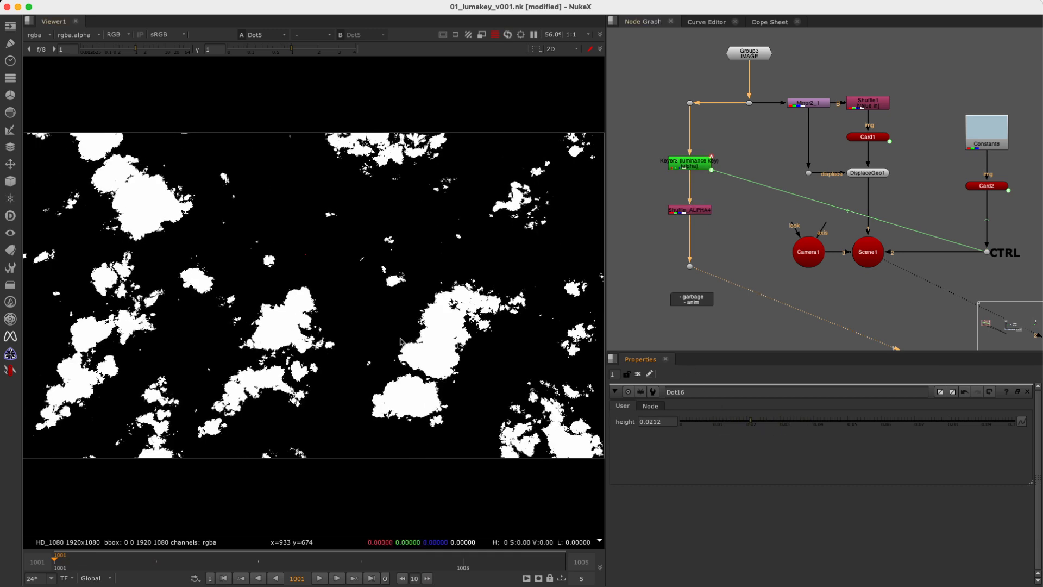
pyautogui.keyDown('ctrl'); pyautogui.keyDown('shift'); pyautogui.moveTo(387, 379); pyautogui.dragTo(543, 276); pyautogui.keyUp('shift'); pyautogui.keyUp('ctrl')
pyautogui.moveTo(740, 423)
pyautogui.mouseDown()
pyautogui.moveTo(713, 425)
pyautogui.moveTo(843, 422)
pyautogui.moveTo(715, 425)
pyautogui.moveTo(831, 423)
pyautogui.moveTo(729, 424)
pyautogui.moveTo(820, 422)
pyautogui.moveTo(740, 424)
pyautogui.moveTo(760, 427)
pyautogui.mouseUp()
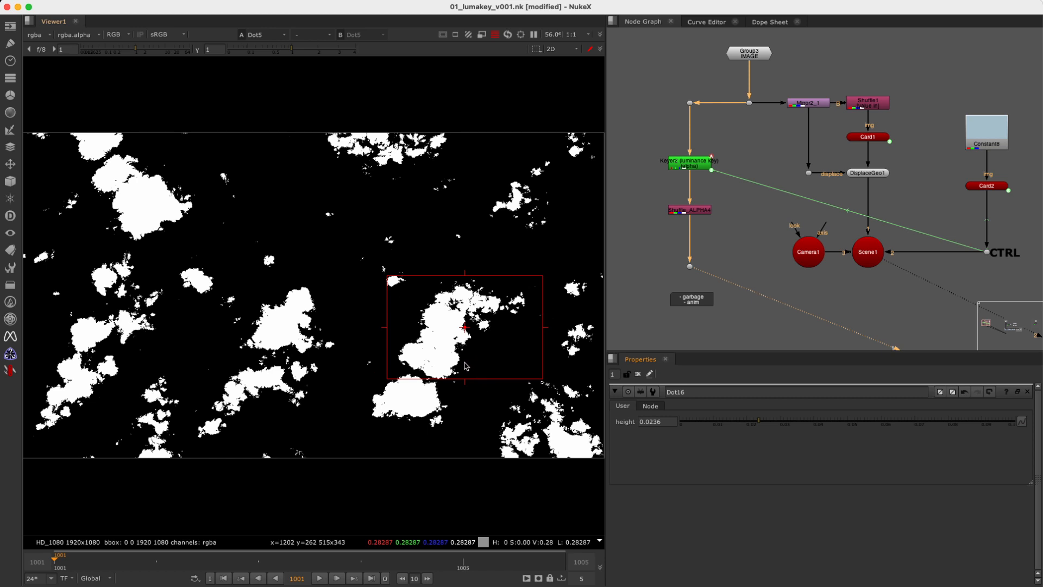
pyautogui.keyDown('super'); pyautogui.rightClick(494, 236); pyautogui.keyUp('super')
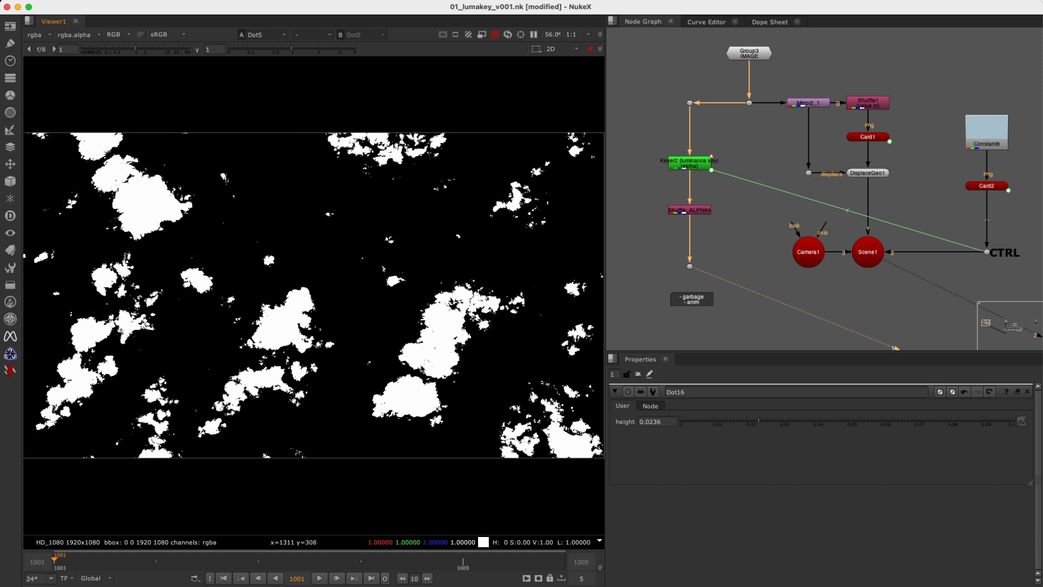
# Scrub the matte along the timeline, and step through the frames of the source image at the dot below the IMAGE group.
pyautogui.click(152, 563)
pyautogui.moveTo(153, 563); pyautogui.dragTo(72, 566)
pyautogui.moveTo(781, 86); pyautogui.dragTo(720, 132)
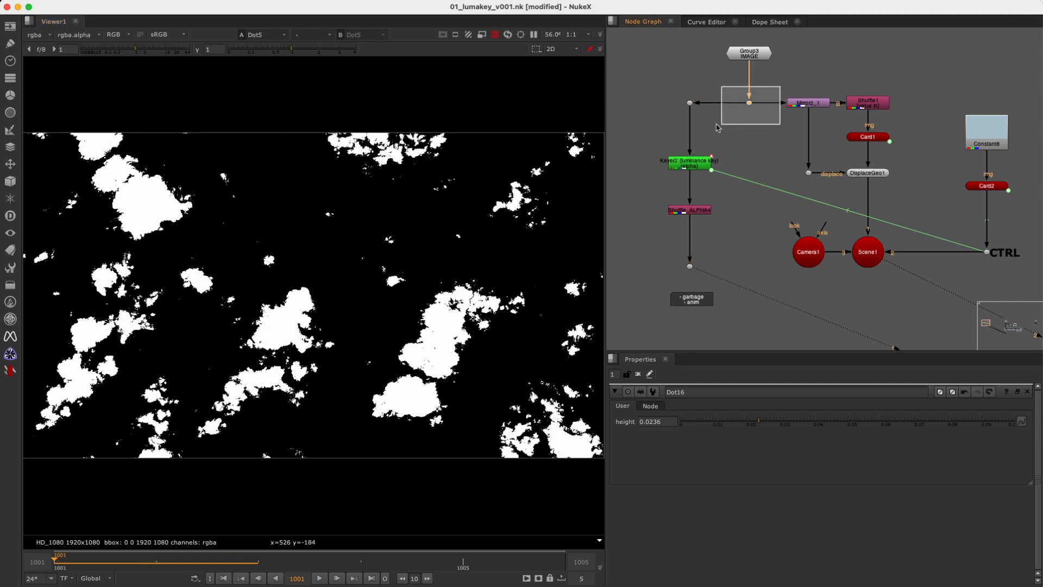
pyautogui.press('1')
pyautogui.press('Right')
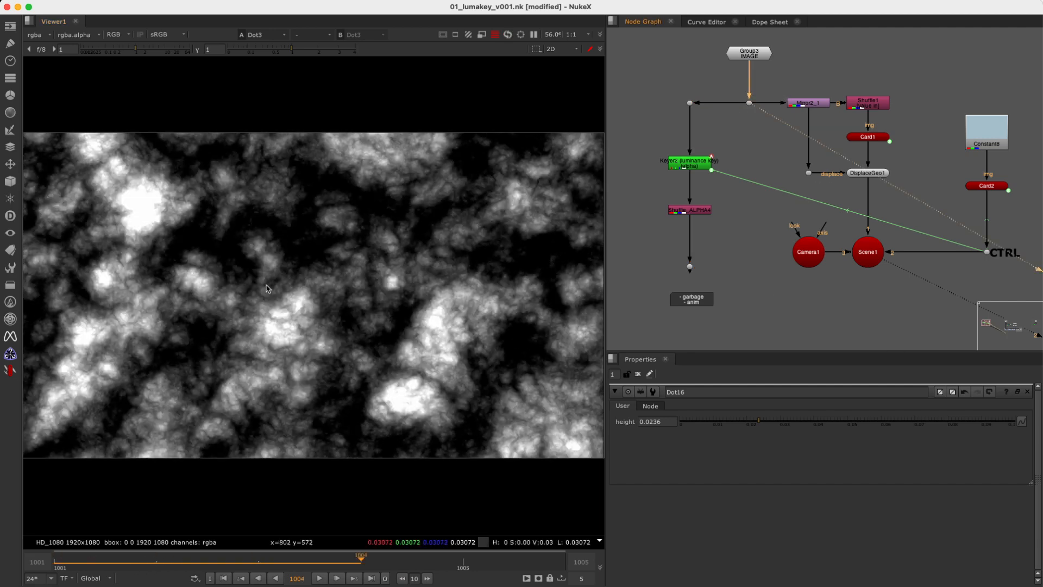
pyautogui.press('Right')
pyautogui.press('Left')
pyautogui.press('Left')
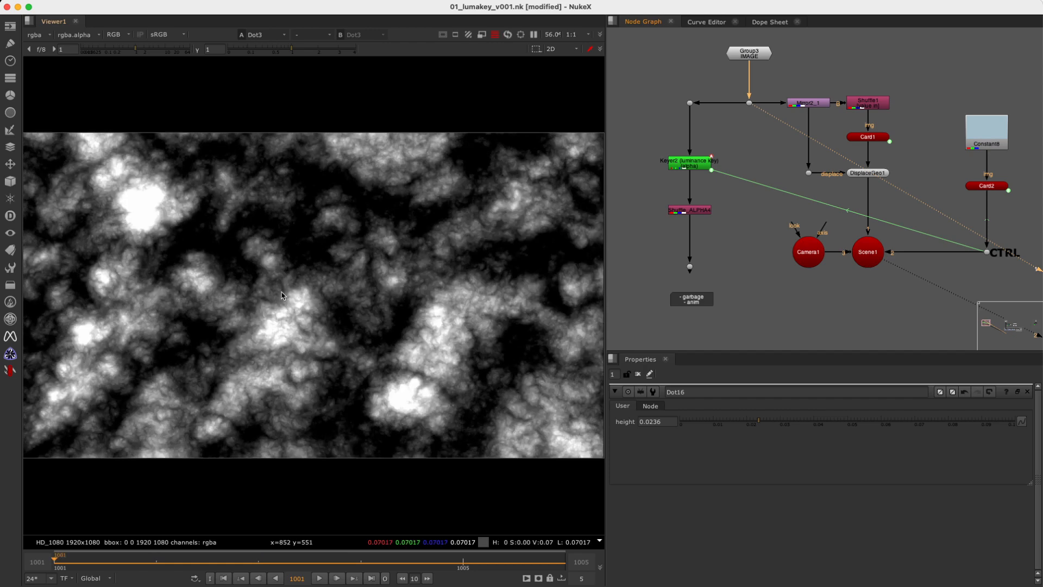
# Show the alpha matte below Shuffle_ALPHA4 and step back and forth between frames 1001 and 1004 to examine its flicker.
pyautogui.moveTo(737, 246); pyautogui.dragTo(654, 291)
pyautogui.press('1')
pyautogui.press('Right')
pyautogui.press('Right')
pyautogui.press('Right')
pyautogui.press('Right')
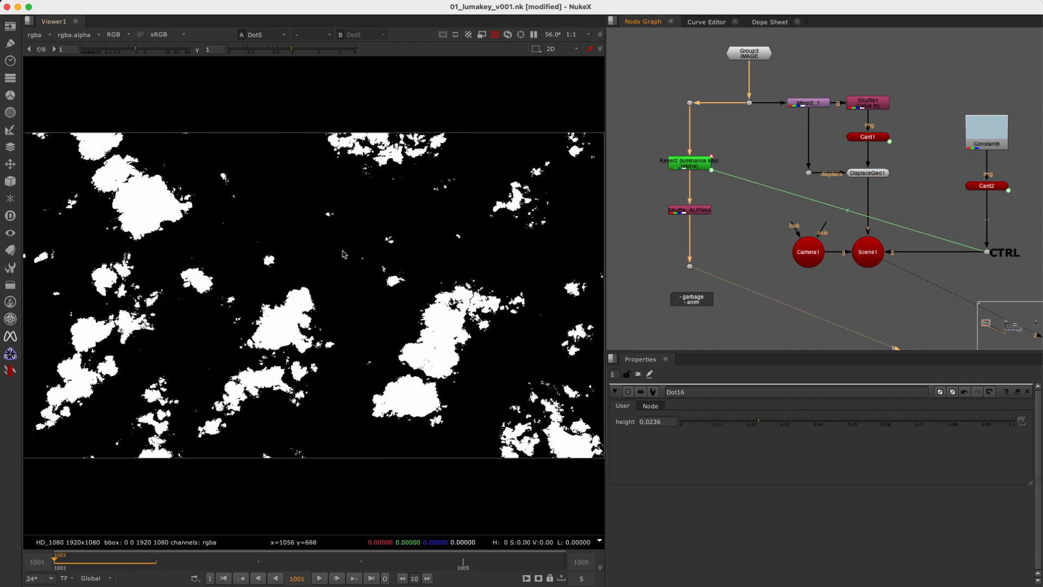
pyautogui.press('Left')
pyautogui.press('Left')
pyautogui.press('Left')
pyautogui.press('Left')
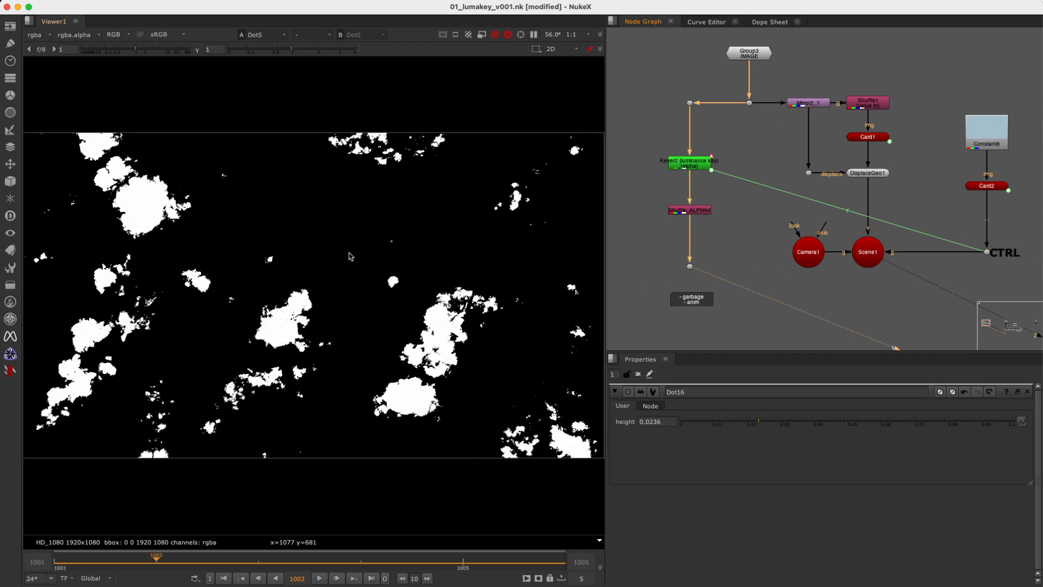
pyautogui.press('Right')
pyautogui.press('Right')
pyautogui.press('Right')
pyautogui.press('Right')
pyautogui.press('Left')
pyautogui.press('Left')
pyautogui.press('Left')
pyautogui.press('Left')
pyautogui.press('Right')
pyautogui.press('Right')
pyautogui.press('Right')
pyautogui.press('Right')
pyautogui.press('Left')
pyautogui.press('Left')
pyautogui.press('Left')
pyautogui.press('Left')
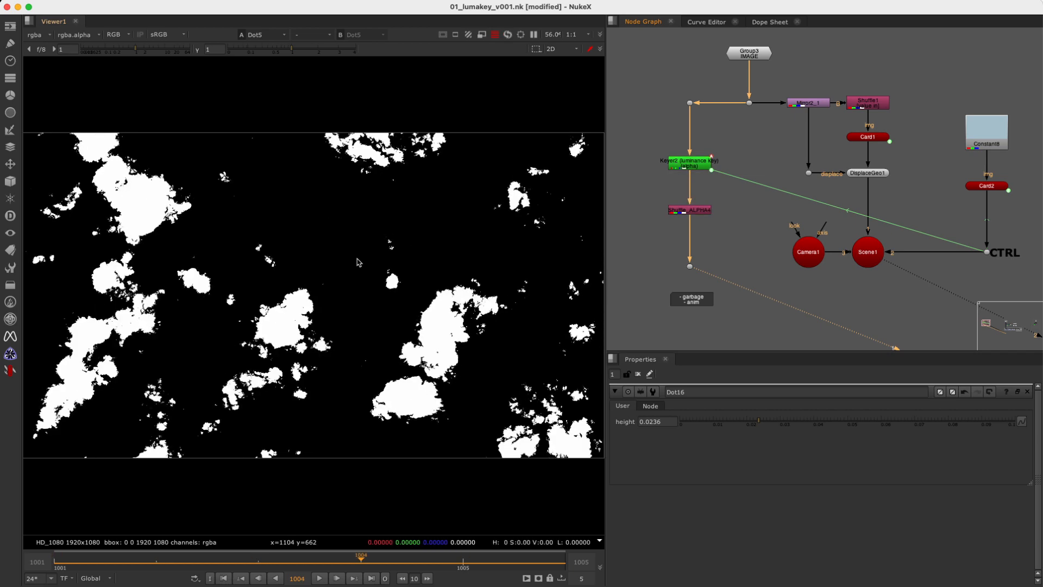
pyautogui.press('Right')
pyautogui.press('Right')
pyautogui.press('Right')
# Step back and forth through the alpha matte's frames, ending on frame 1005, to examine how its edges flicker.
pyautogui.press('Right')
pyautogui.press('Left')
pyautogui.press('Left')
pyautogui.press('Left')
pyautogui.press('Left')
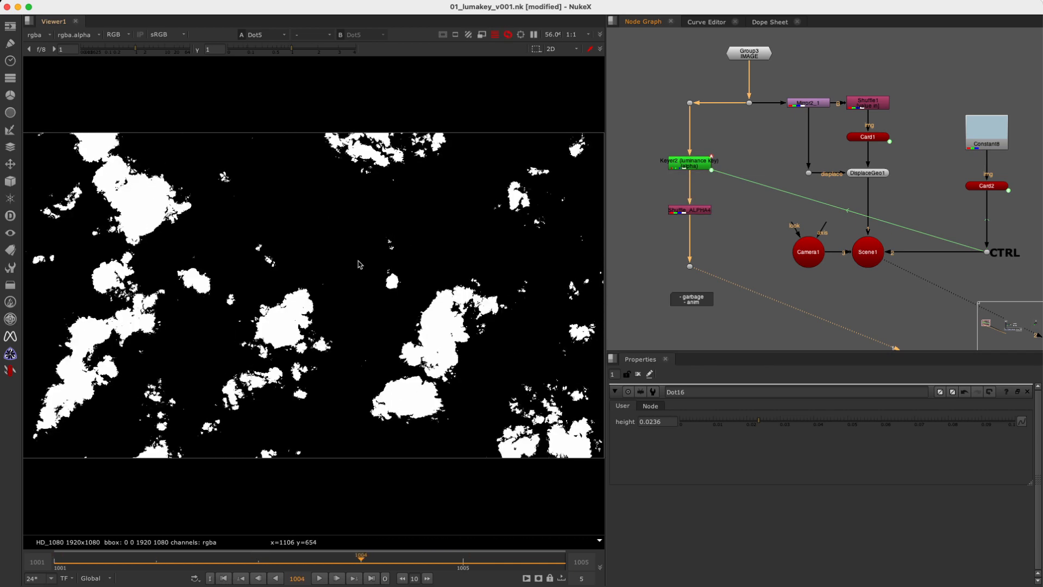
pyautogui.press('Right')
pyautogui.press('Right')
pyautogui.press('Right')
pyautogui.press('Left')
pyautogui.press('Right')
pyautogui.press('Right')
pyautogui.press('Left')
pyautogui.press('Left')
pyautogui.press('Left')
pyautogui.press('Left')
pyautogui.press('Right')
pyautogui.press('Right')
pyautogui.press('Right')
pyautogui.press('Right')
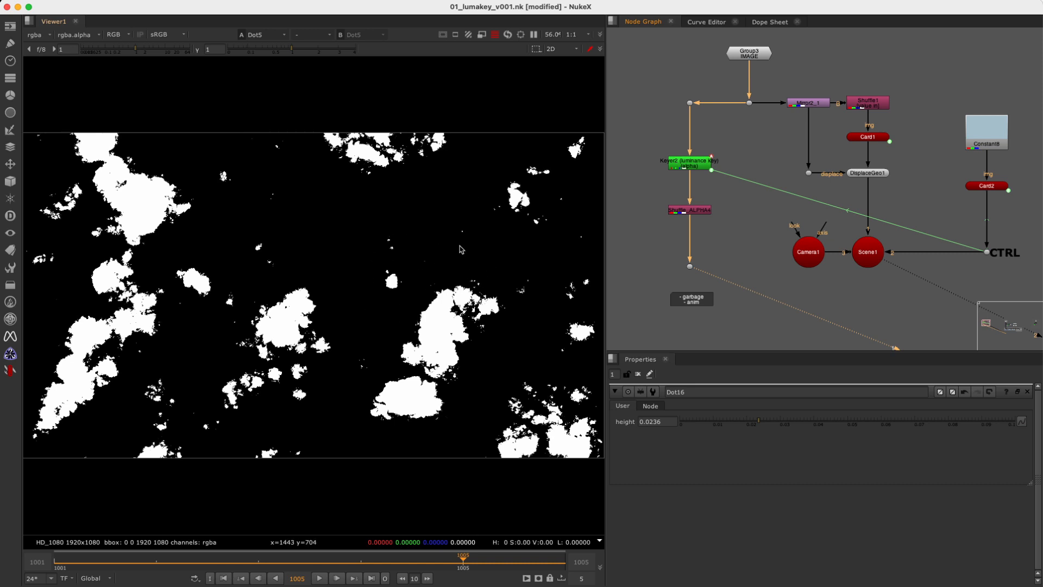
# Show Scene1 in the 3D viewer and set the CTRL dot's height to 0.0366.
pyautogui.click(912, 232)
pyautogui.moveTo(924, 221); pyautogui.dragTo(842, 295)
pyautogui.press('1')
pyautogui.click(465, 49)
pyautogui.click(475, 61)
pyautogui.moveTo(1020, 220)
pyautogui.mouseDown()
pyautogui.moveTo(951, 281)
pyautogui.moveTo(963, 280)
pyautogui.mouseUp()
pyautogui.moveTo(757, 430); pyautogui.dragTo(803, 429)
pyautogui.click(749, 272)
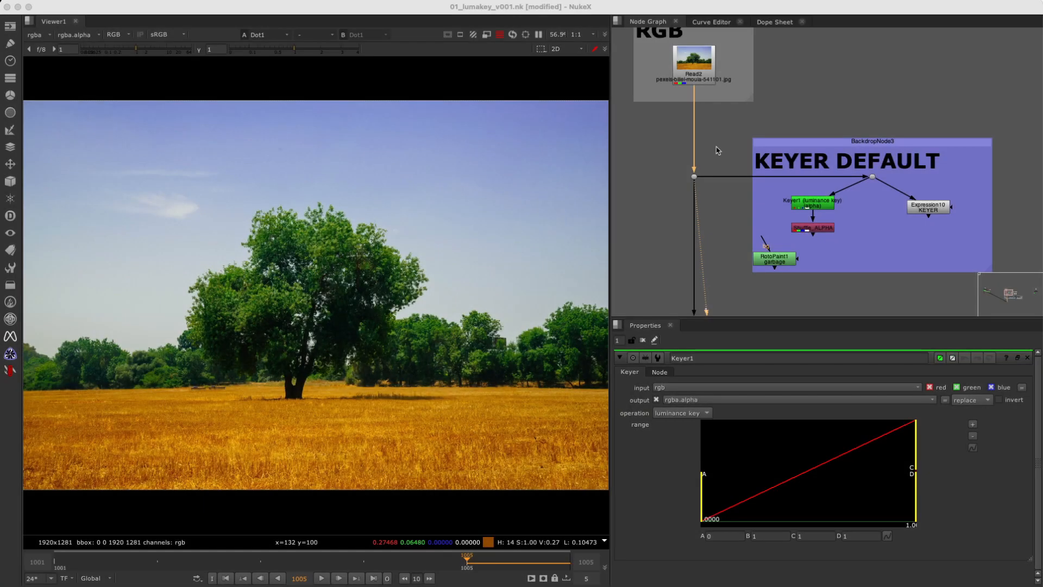
# Sample the colours of the tree image below Read2 in two sky regions and one field region, and clear the sample.
pyautogui.click(717, 151)
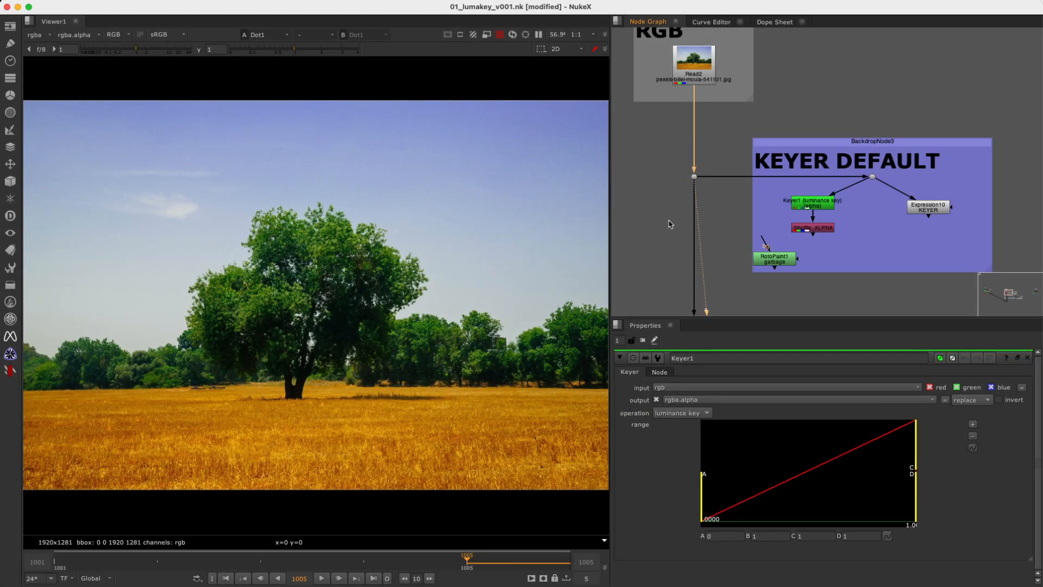
pyautogui.scroll(2, 733, 177)
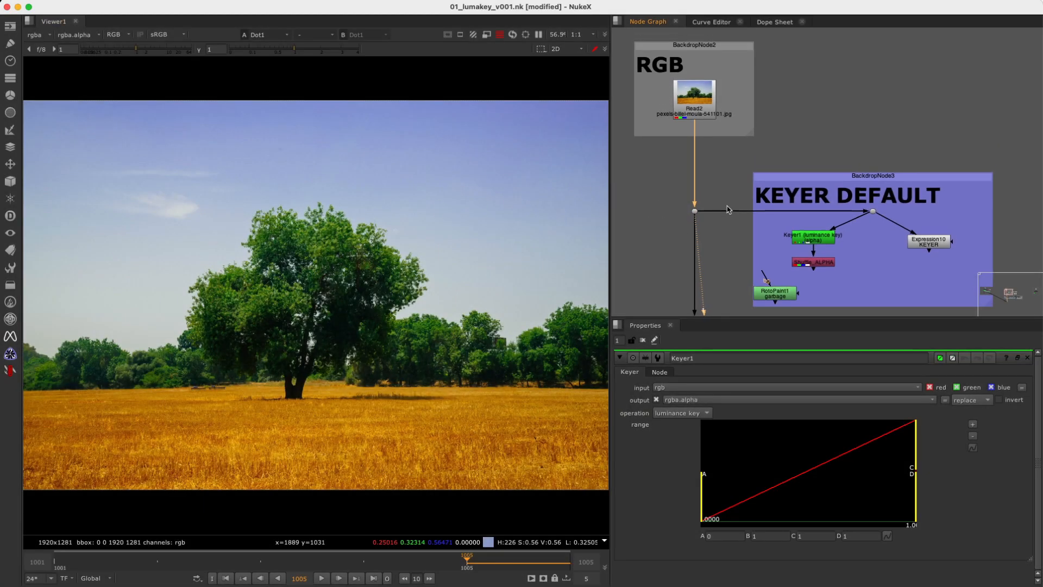
pyautogui.keyDown('ctrl'); pyautogui.keyDown('shift'); pyautogui.moveTo(91, 131); pyautogui.dragTo(174, 205); pyautogui.keyUp('shift'); pyautogui.keyUp('ctrl')
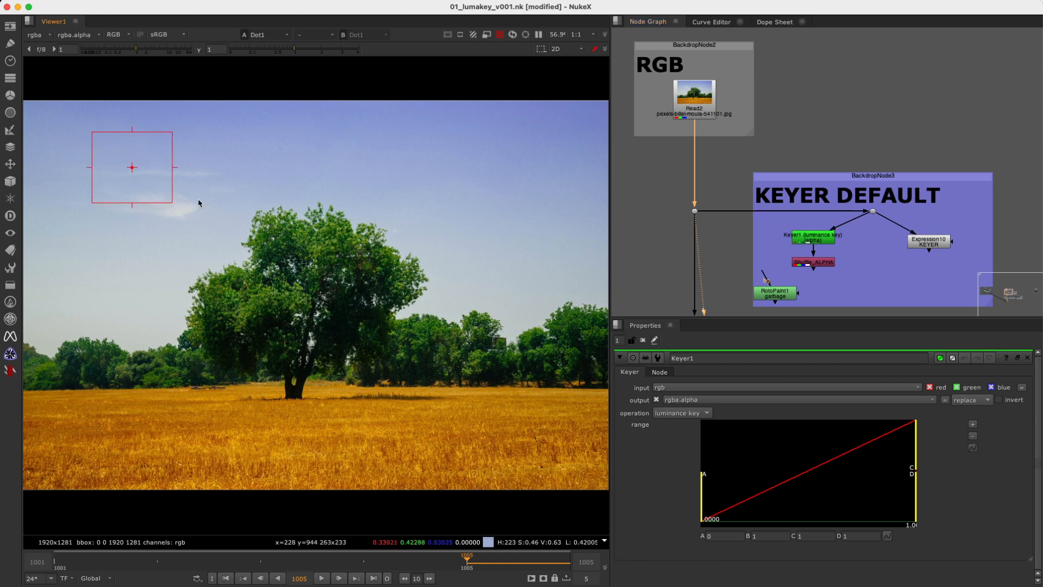
pyautogui.keyDown('ctrl'); pyautogui.keyDown('shift'); pyautogui.moveTo(432, 138); pyautogui.dragTo(516, 210); pyautogui.keyUp('shift'); pyautogui.keyUp('ctrl')
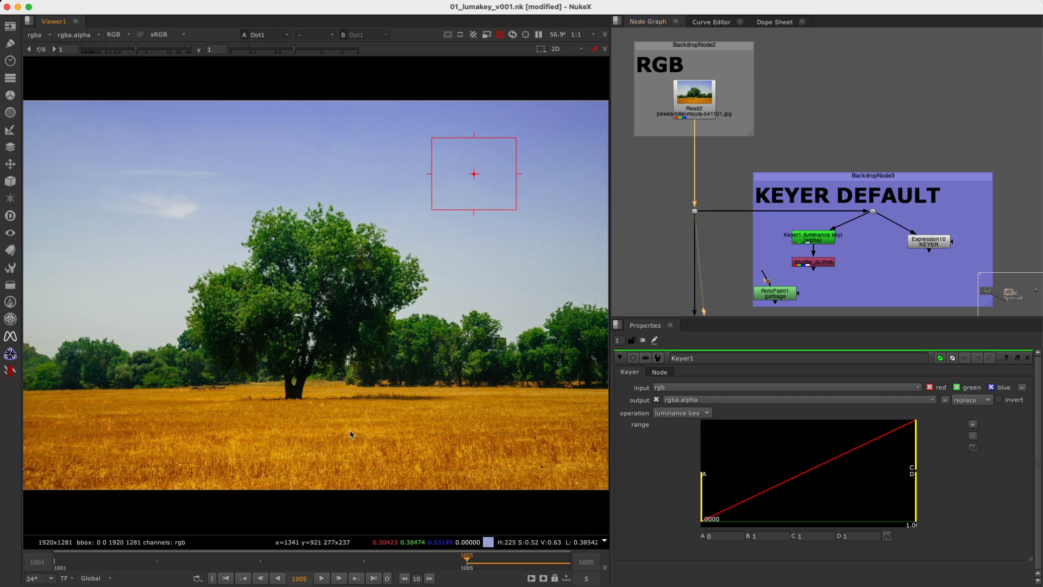
pyautogui.keyDown('ctrl'); pyautogui.keyDown('shift'); pyautogui.moveTo(342, 410); pyautogui.dragTo(488, 466); pyautogui.keyUp('shift'); pyautogui.keyUp('ctrl')
pyautogui.keyDown('ctrl'); pyautogui.rightClick(483, 243); pyautogui.keyUp('ctrl')
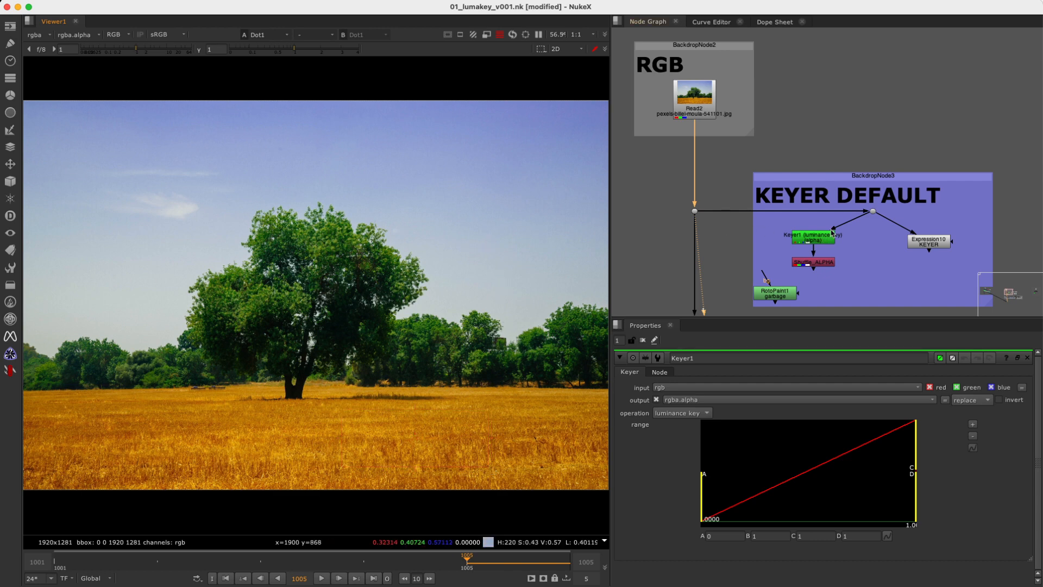
# View Keyer1's output, and try adding another Keyer node beside it in the KEYER DEFAULT backdrop.
pyautogui.click(814, 237)
pyautogui.press('1')
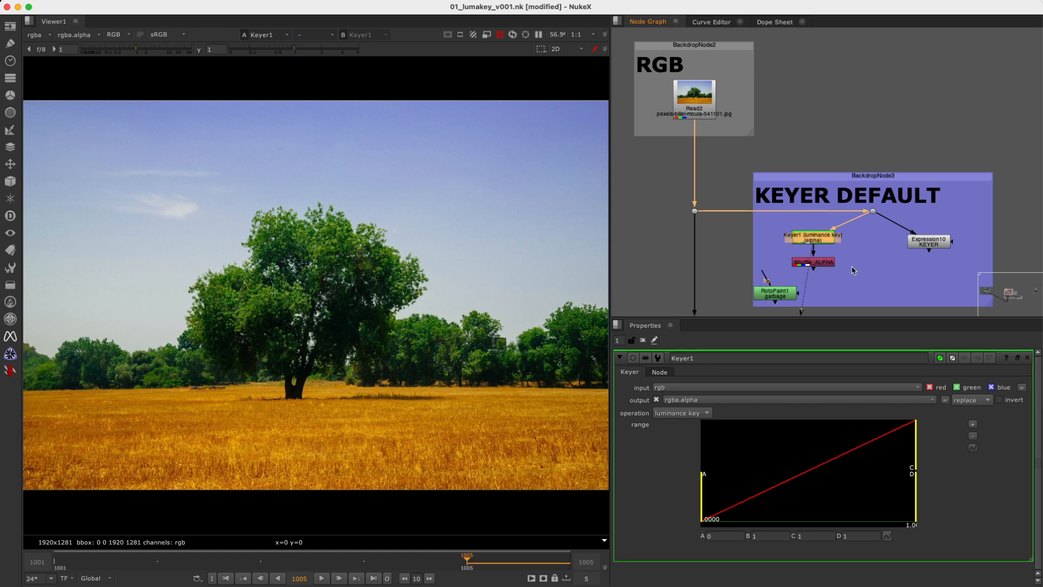
pyautogui.press('Tab')
pyautogui.write('key')
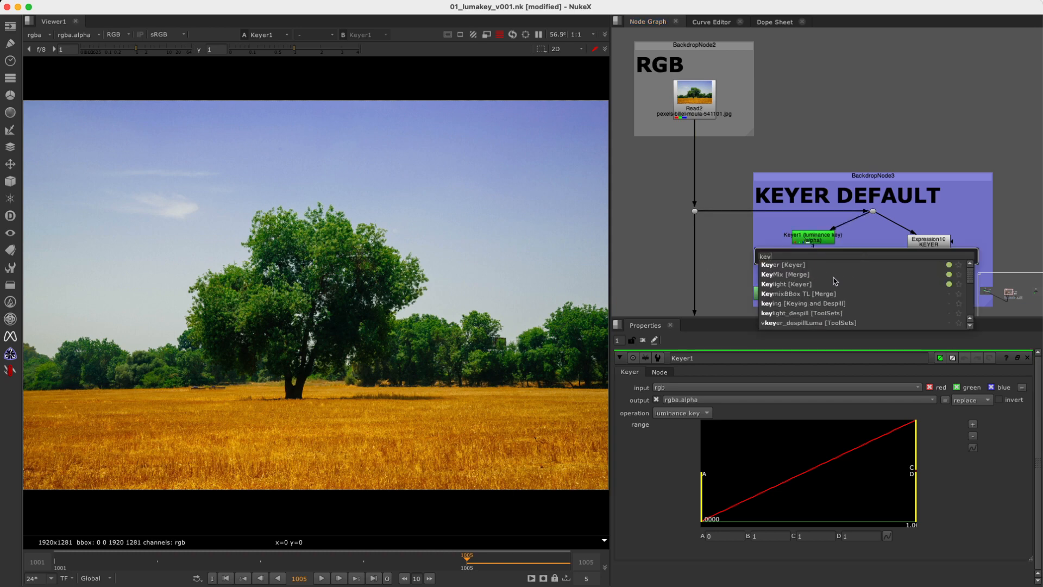
pyautogui.click(780, 265)
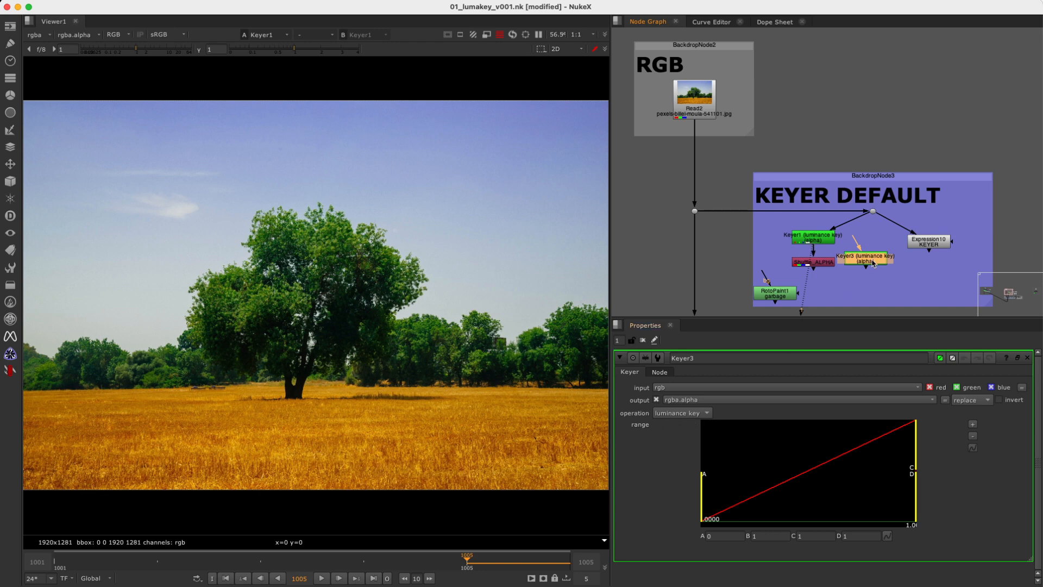
pyautogui.press('Delete')
# Show the output of Shuffle_ALPHA with its properties and look through the viewer's channel display options.
pyautogui.doubleClick(826, 265)
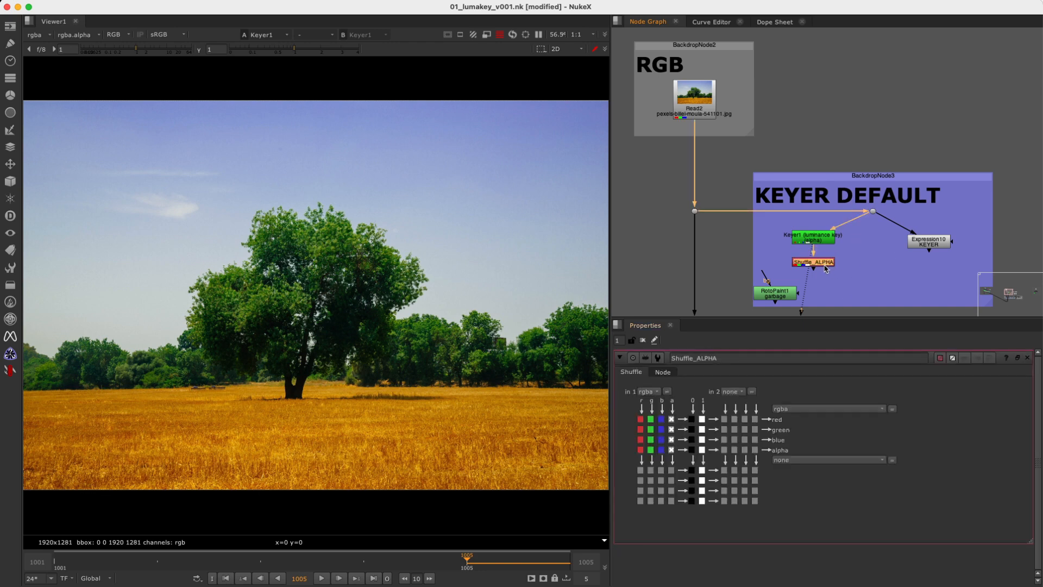
pyautogui.press('1')
pyautogui.click(124, 36)
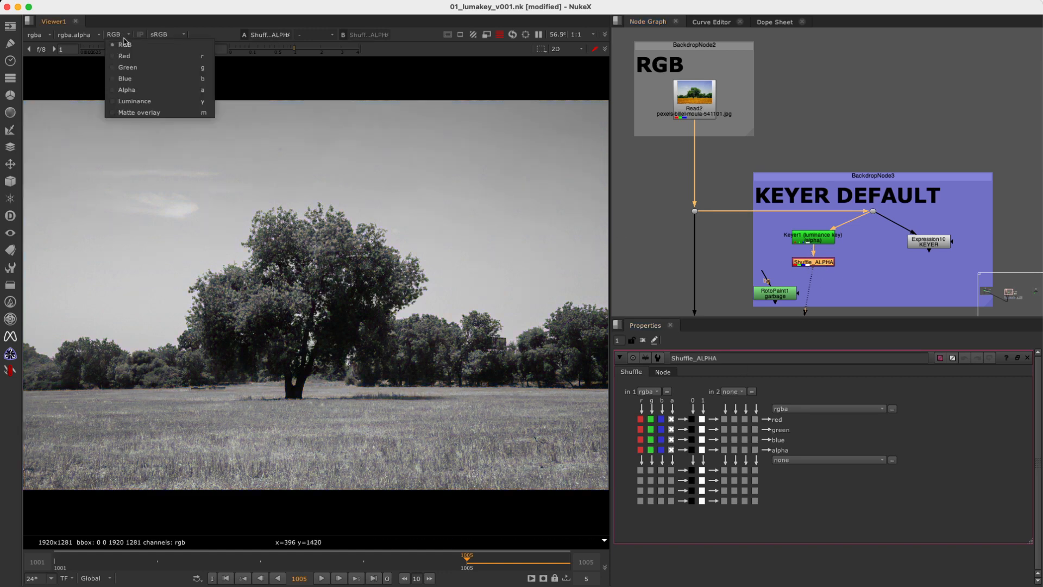
pyautogui.click(912, 267)
pyautogui.moveTo(862, 250); pyautogui.dragTo(778, 281)
# Set Keyer1's luminance range to A 0.13456731 and B 0.39456074.
pyautogui.click(816, 239)
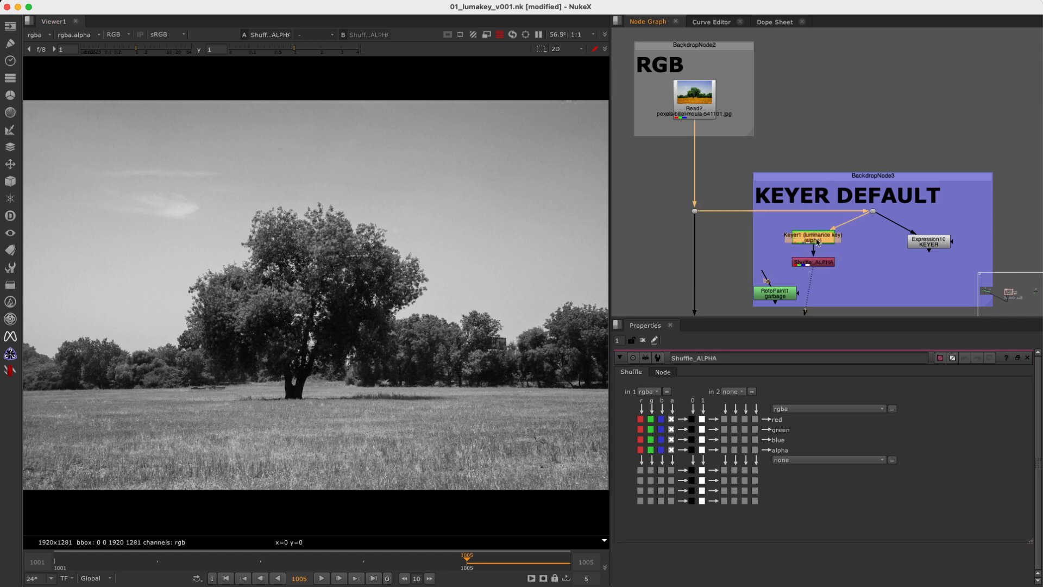
pyautogui.doubleClick(819, 243)
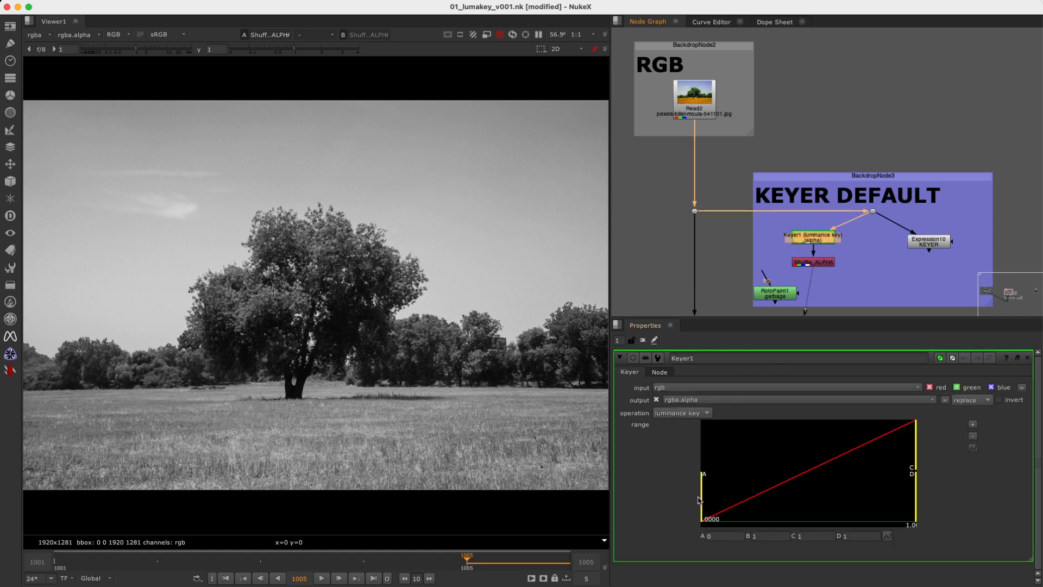
pyautogui.moveTo(702, 503); pyautogui.dragTo(767, 505)
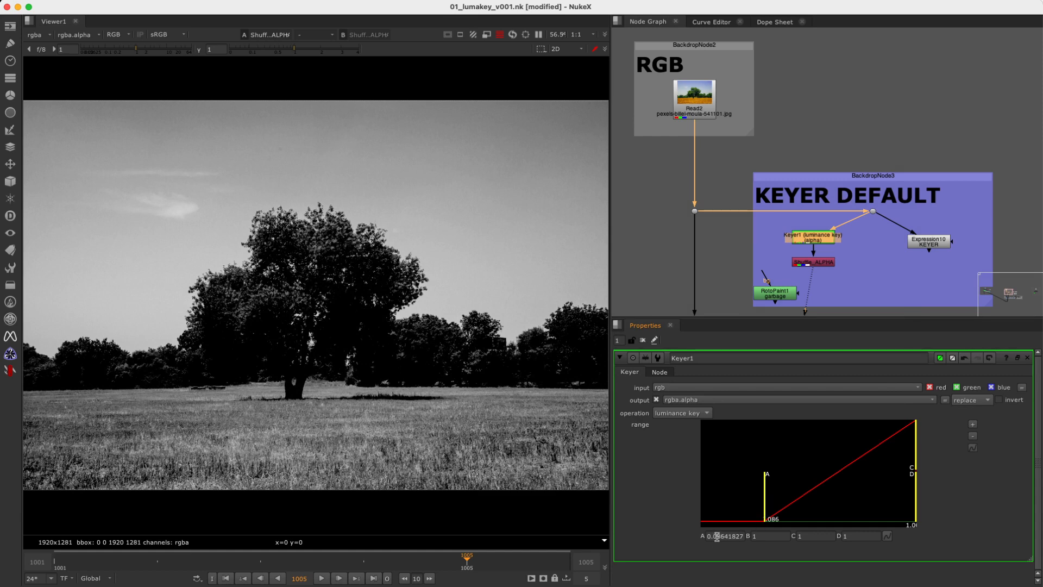
pyautogui.moveTo(714, 536); pyautogui.dragTo(781, 513)
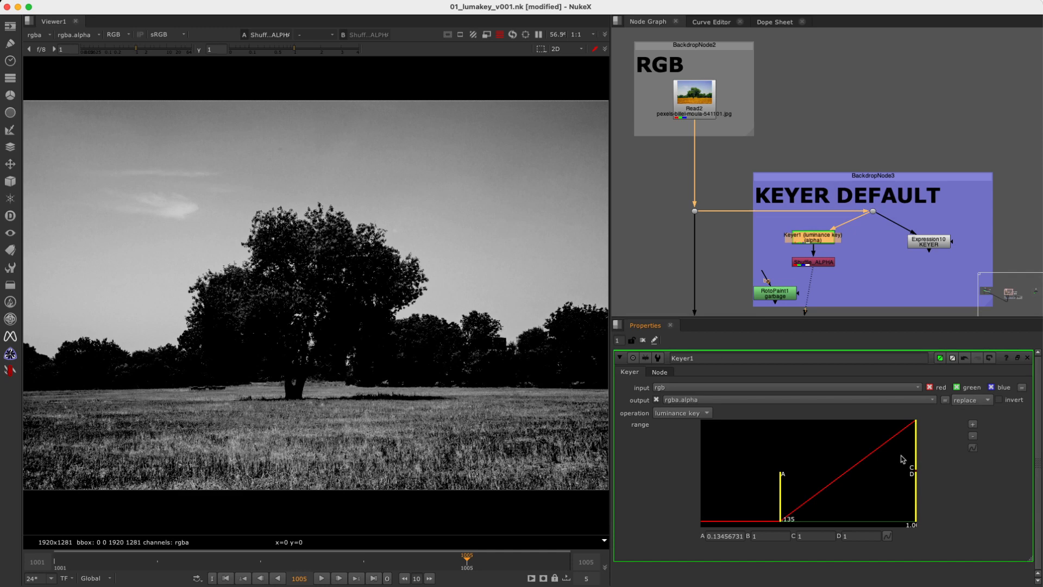
pyautogui.moveTo(915, 457); pyautogui.dragTo(838, 466)
# Sample a field region about 367 by 196 pixels, insert the RotoPaint1 garbage node below Shuffle_ALPHA, and open its properties.
pyautogui.click(849, 266)
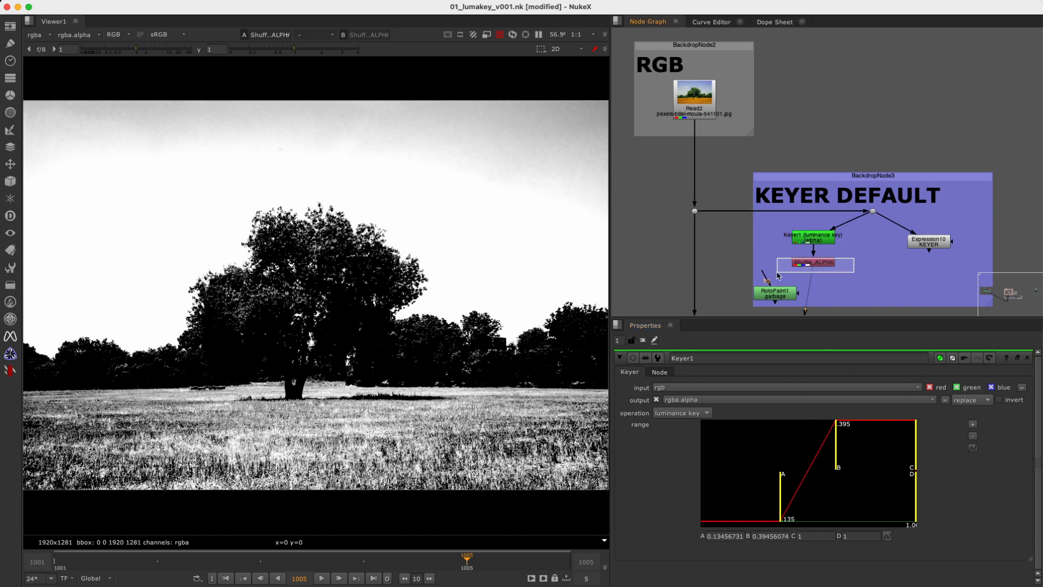
pyautogui.keyDown('shift'); pyautogui.keyDown('super'); pyautogui.moveTo(112, 390); pyautogui.dragTo(327, 467); pyautogui.keyUp('super'); pyautogui.keyUp('shift')
pyautogui.keyDown('shift'); pyautogui.keyDown('super'); pyautogui.moveTo(396, 400); pyautogui.dragTo(508, 460); pyautogui.keyUp('super'); pyautogui.keyUp('shift')
pyautogui.moveTo(772, 296); pyautogui.dragTo(821, 288)
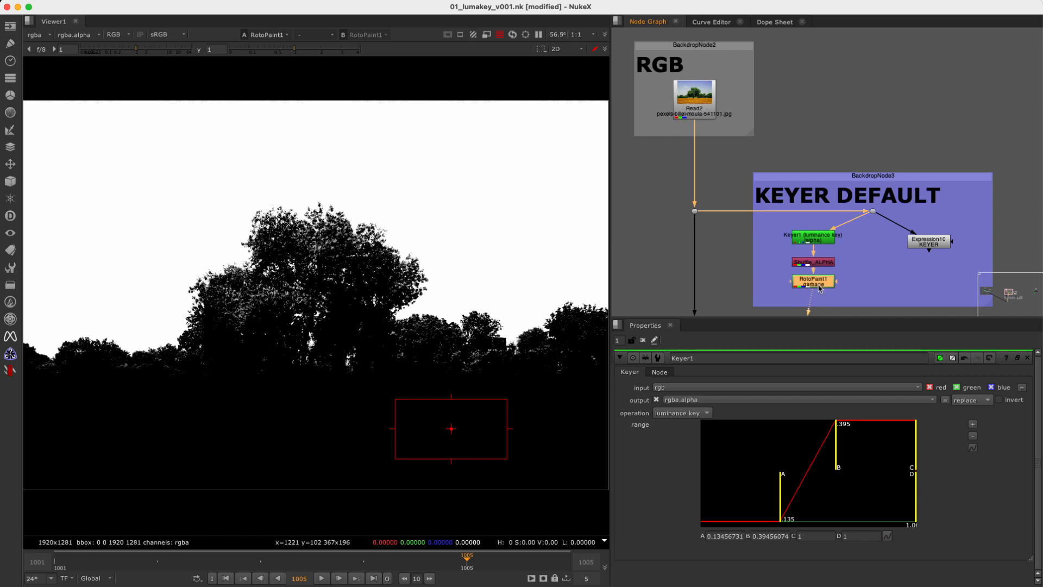
pyautogui.doubleClick(818, 282)
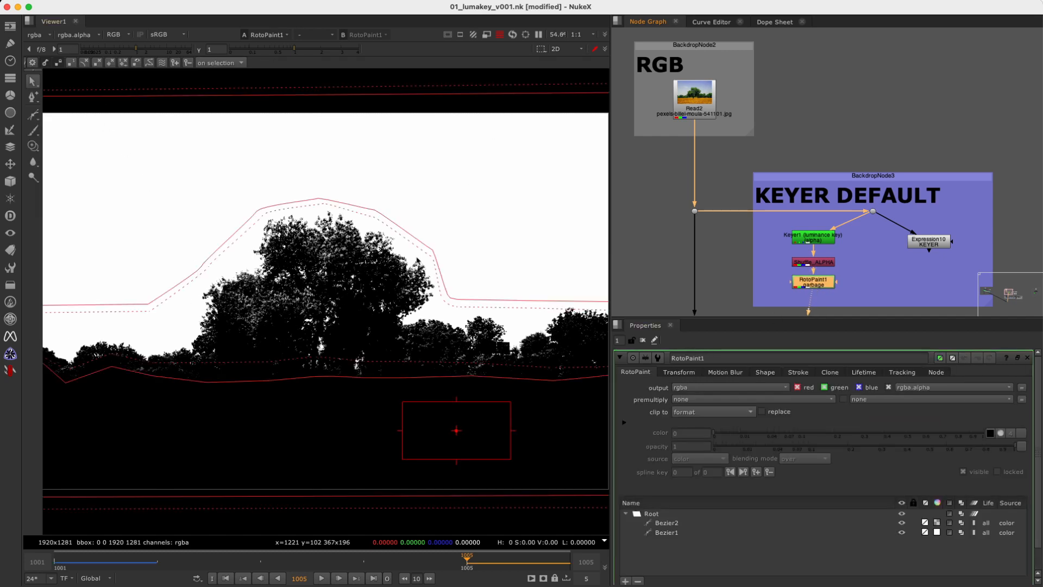
pyautogui.scroll(-2, 408, 259)
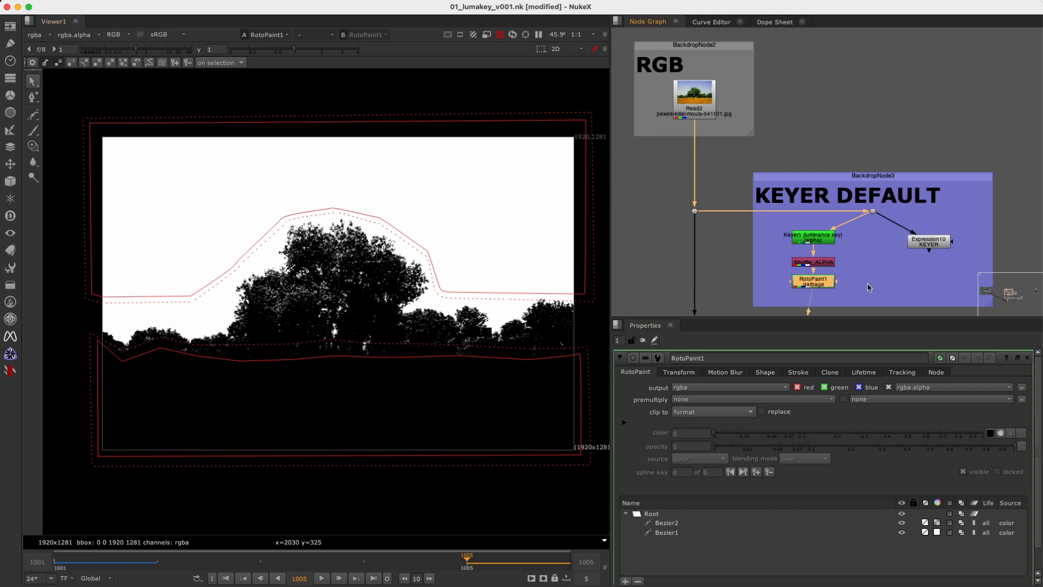
# Add a Grade node fed by the KEYER DEFAULT dot, mask it with RotoPaint1, and view its output.
pyautogui.click(872, 282)
pyautogui.press('g')
pyautogui.moveTo(901, 285)
pyautogui.mouseDown()
pyautogui.moveTo(818, 279)
pyautogui.moveTo(841, 270)
pyautogui.moveTo(814, 280)
pyautogui.moveTo(873, 211)
pyautogui.moveTo(872, 289)
pyautogui.mouseUp()
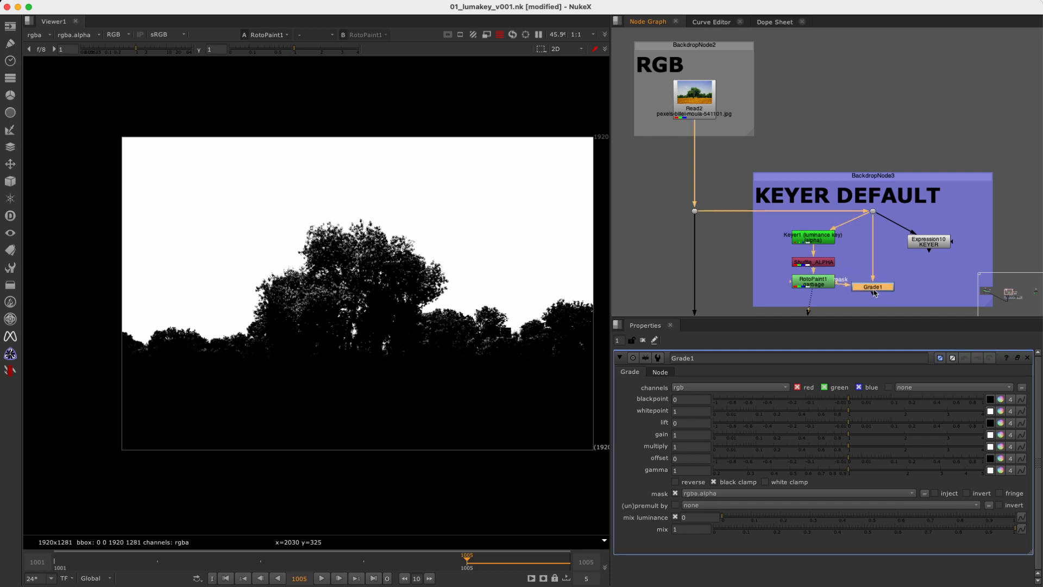
pyautogui.press('1')
# Warm the masked sky by setting the Grade's gain to 1.8, 1 and 0.2, and close the colour picker.
pyautogui.click(1000, 435)
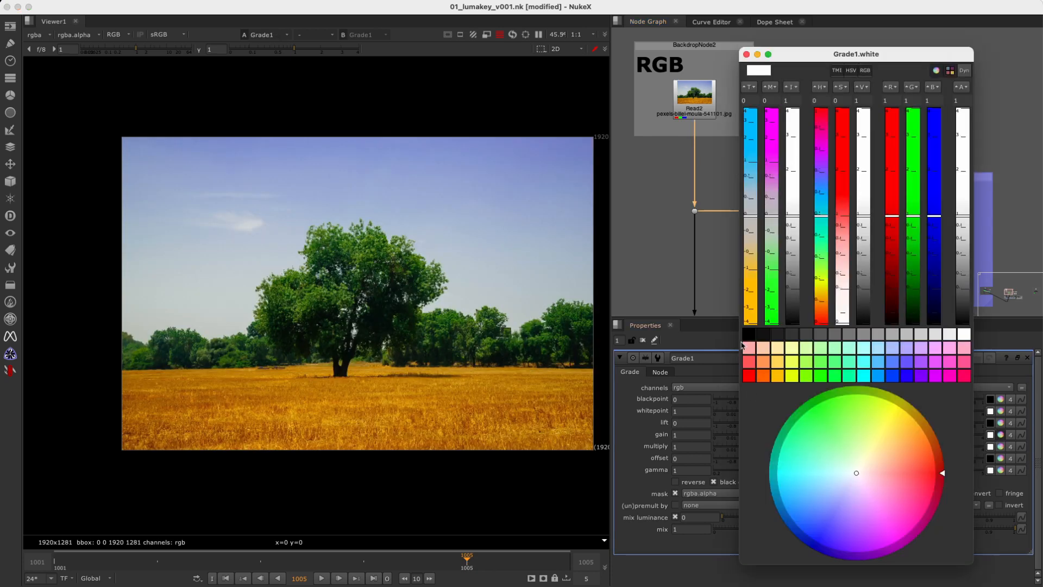
pyautogui.moveTo(753, 233); pyautogui.dragTo(743, 286)
pyautogui.scroll(1, 401, 350)
pyautogui.moveTo(401, 350); pyautogui.dragTo(373, 353, button='middle')
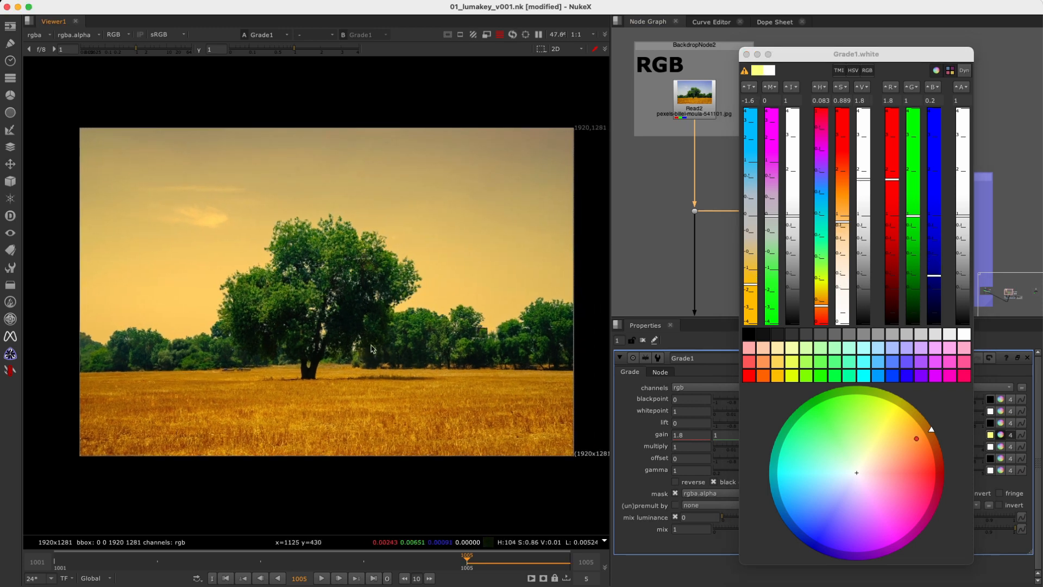
pyautogui.scroll(1, 372, 352)
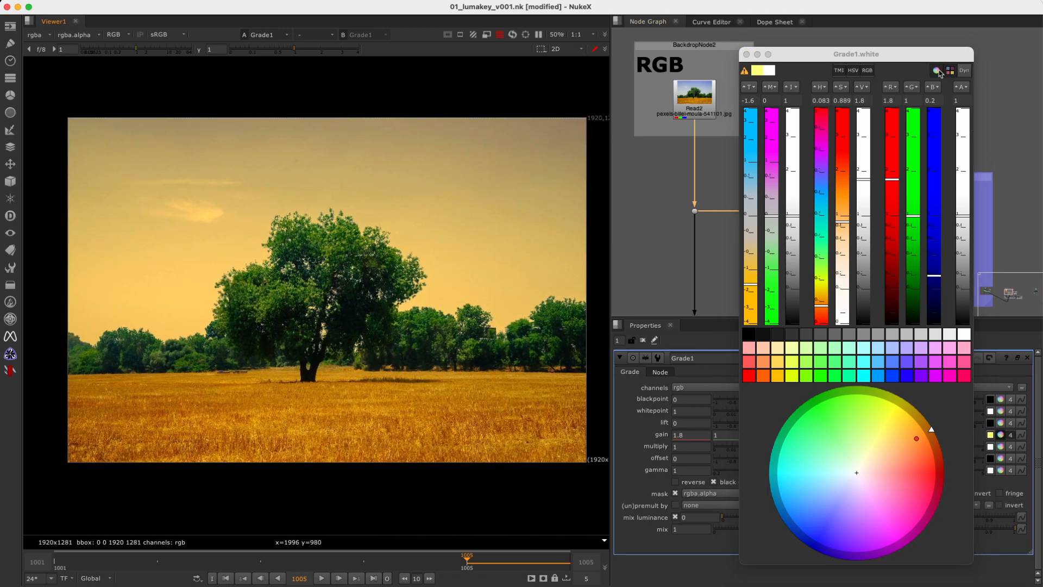
pyautogui.click(747, 55)
# Delete the Grade node from the KEYER DEFAULT backdrop.
pyautogui.moveTo(774, 223); pyautogui.dragTo(868, 304)
pyautogui.moveTo(909, 279); pyautogui.dragTo(862, 308)
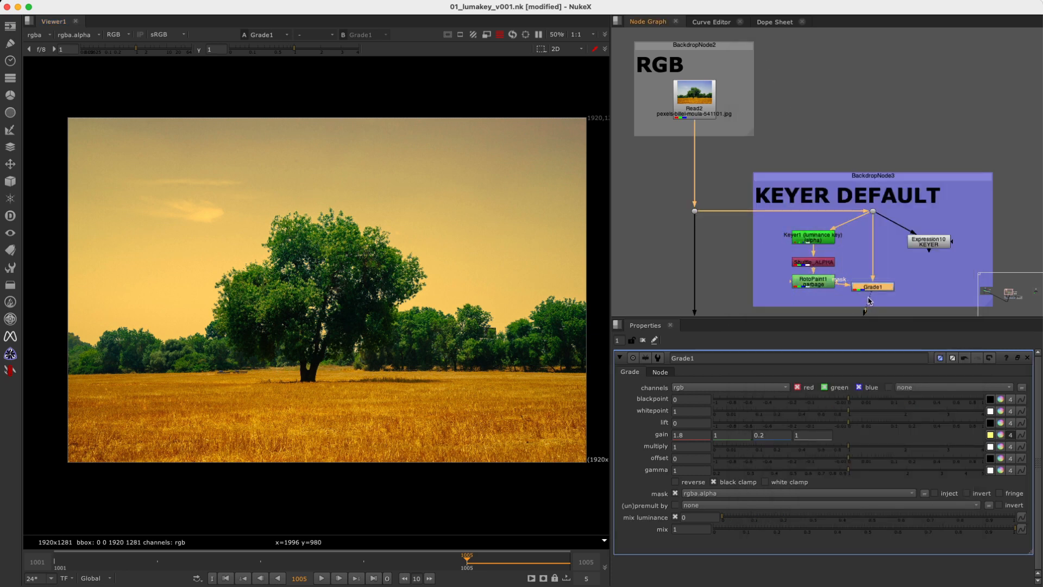
pyautogui.press('Delete')
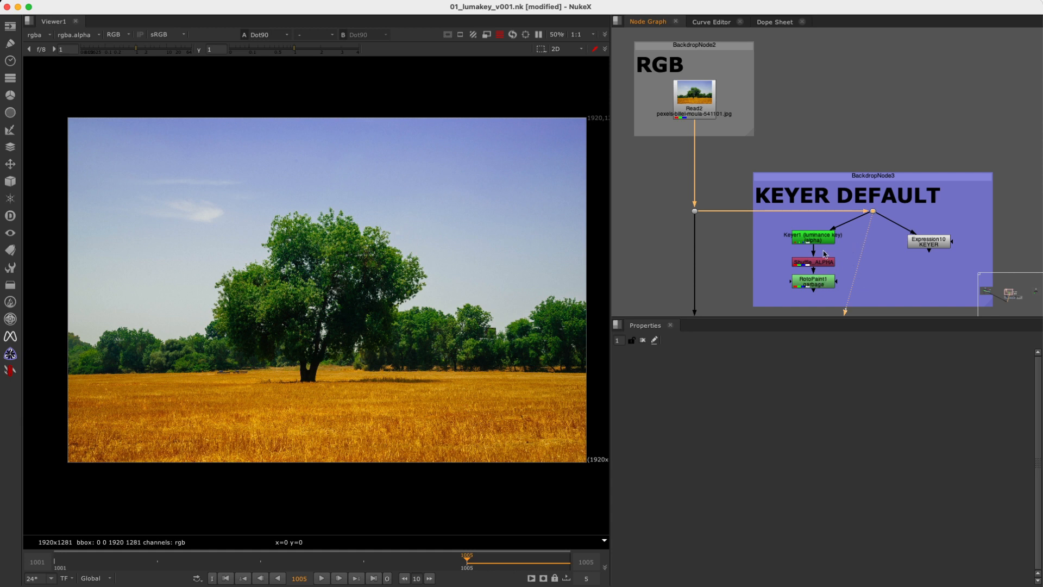
# Reset Keyer1's luminance range to A 0 and B 1, and show the output of Shuffle_ALPHA.
pyautogui.doubleClick(821, 235)
pyautogui.press('1')
pyautogui.moveTo(778, 495); pyautogui.dragTo(704, 492)
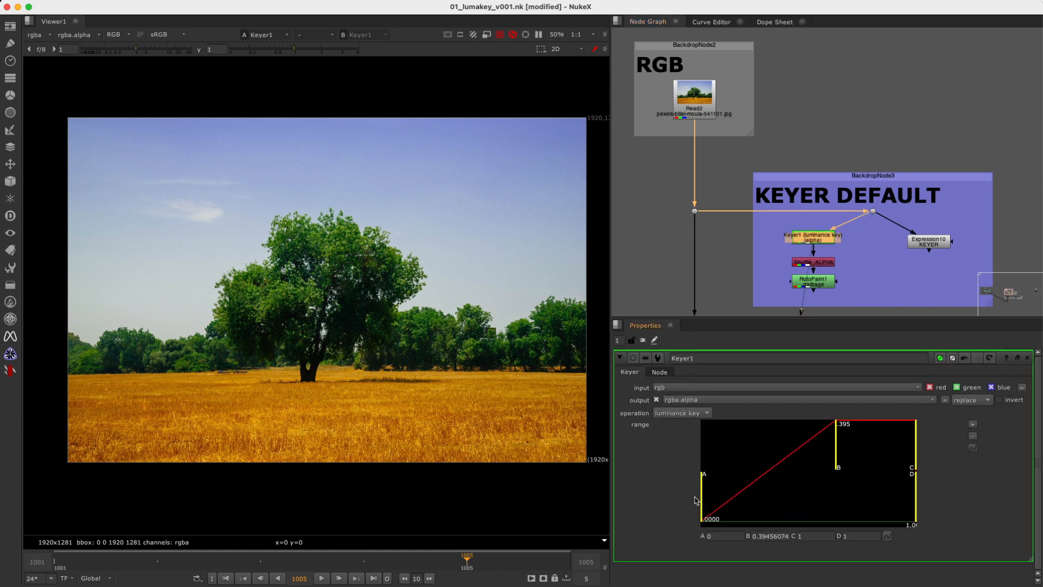
pyautogui.moveTo(837, 456); pyautogui.dragTo(940, 450)
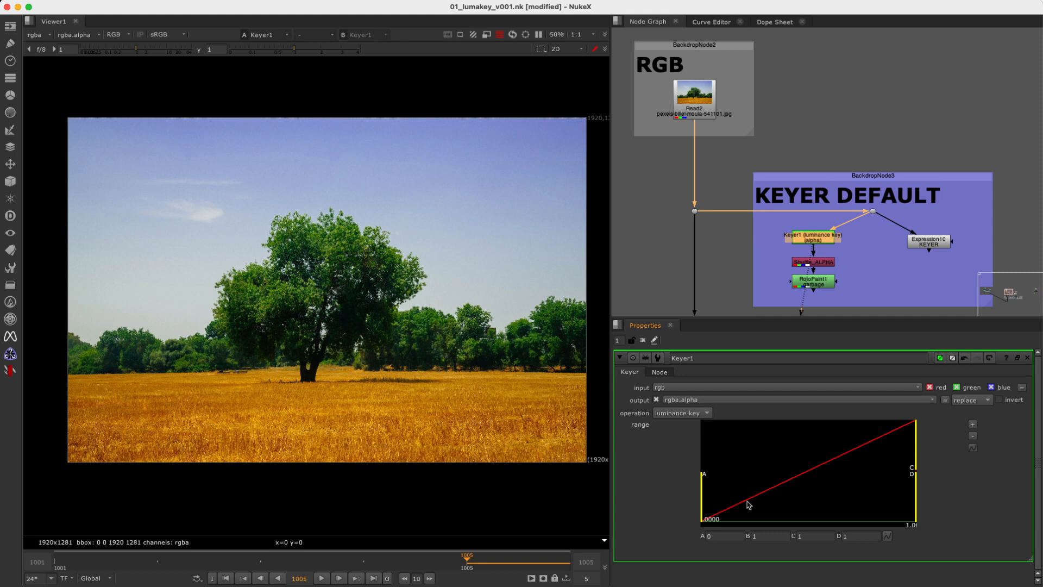
pyautogui.click(814, 261)
pyautogui.press('1')
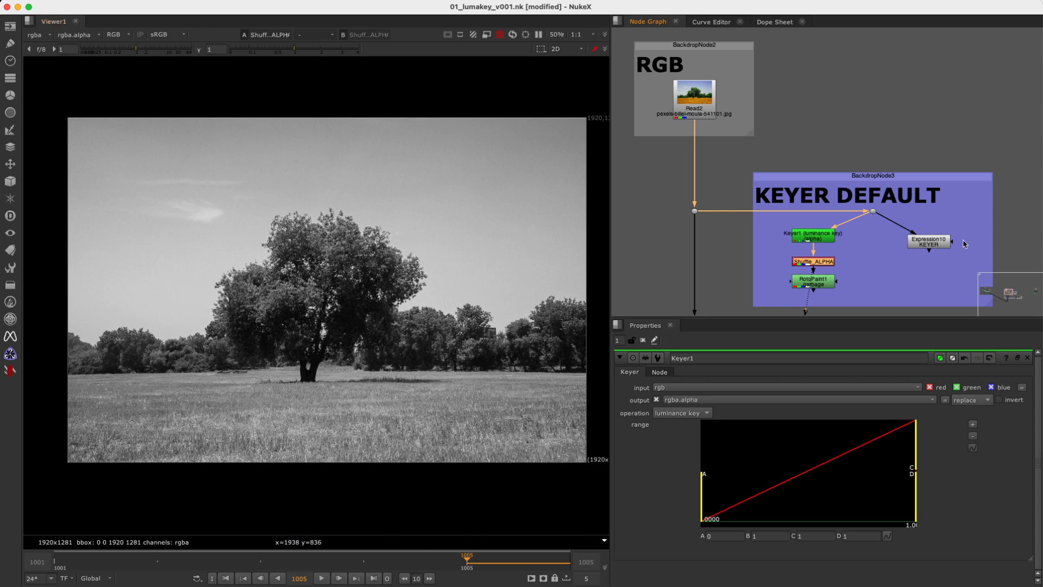
# View the red, green and blue Constant nodes in turn, and return to the red and green ones to compare them.
pyautogui.hscroll(10, 967, 243)
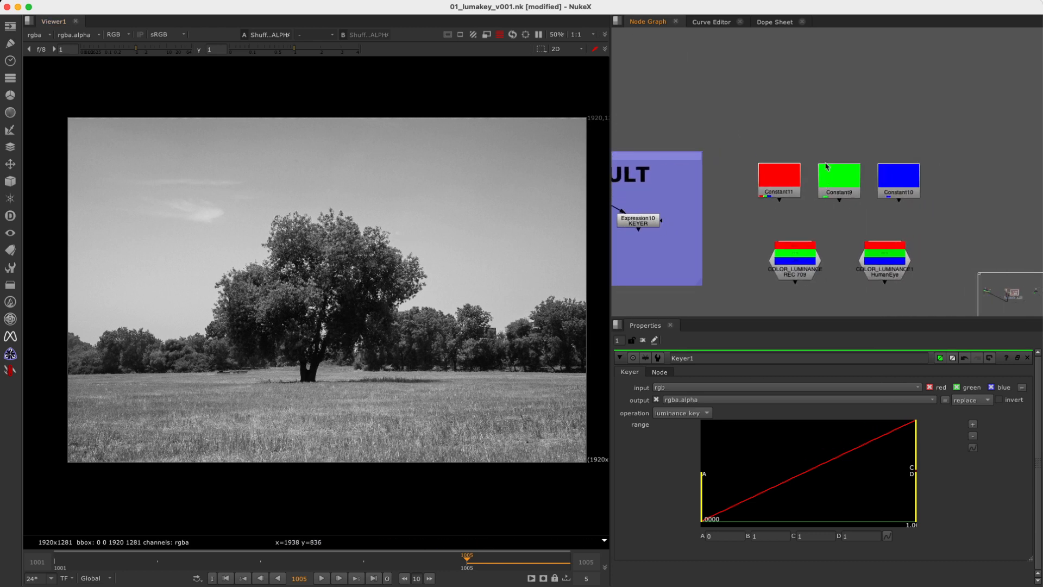
pyautogui.moveTo(798, 154); pyautogui.dragTo(812, 134, button='middle')
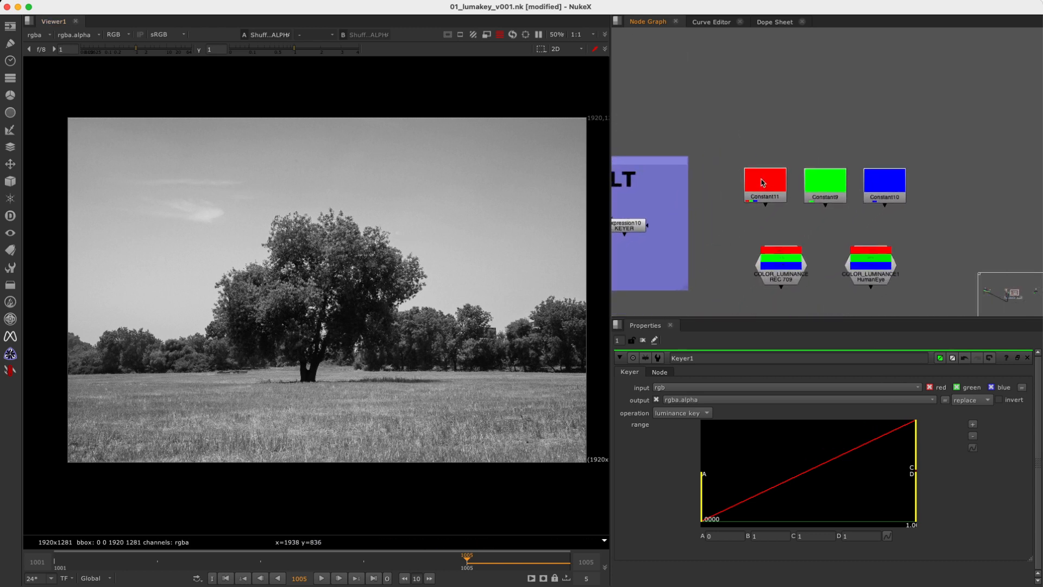
pyautogui.click(767, 185)
pyautogui.press('1')
pyautogui.click(825, 186)
pyautogui.press('1')
pyautogui.click(872, 189)
pyautogui.press('1')
pyautogui.click(777, 193)
pyautogui.press('1')
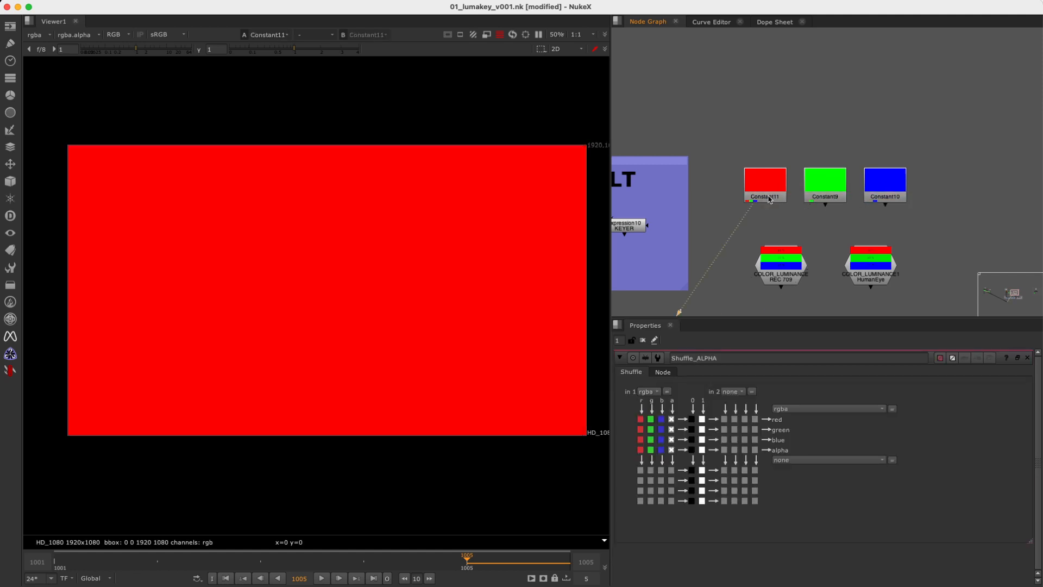
pyautogui.click(842, 185)
pyautogui.press('1')
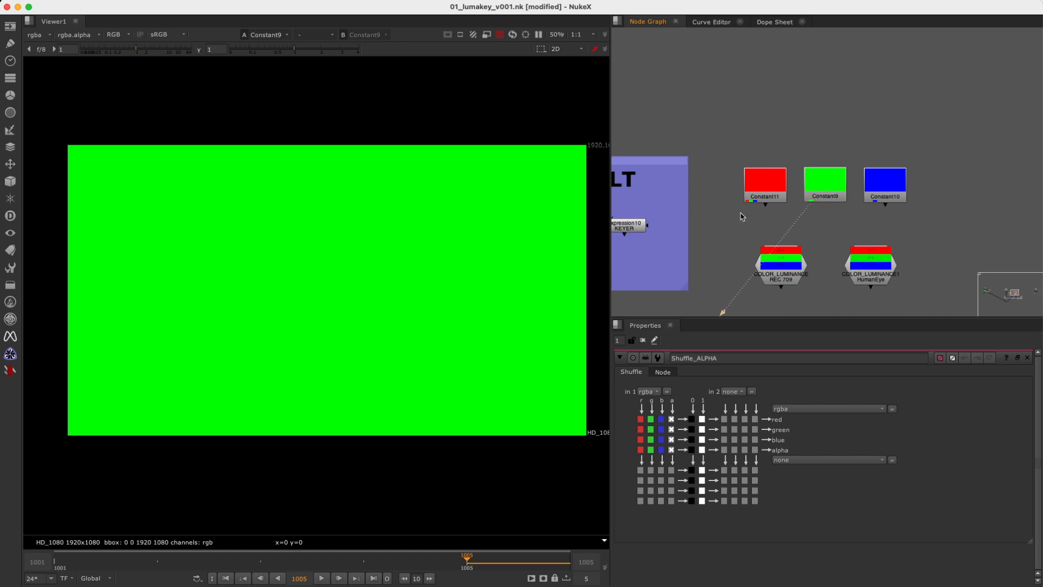
# Draw a sample region about 764 by 568 pixels on the green Constant and compare its luminance with the blue Constant's.
pyautogui.keyDown('ctrl'); pyautogui.keyDown('shift'); pyautogui.moveTo(235, 211); pyautogui.dragTo(442, 364); pyautogui.keyUp('shift'); pyautogui.keyUp('ctrl')
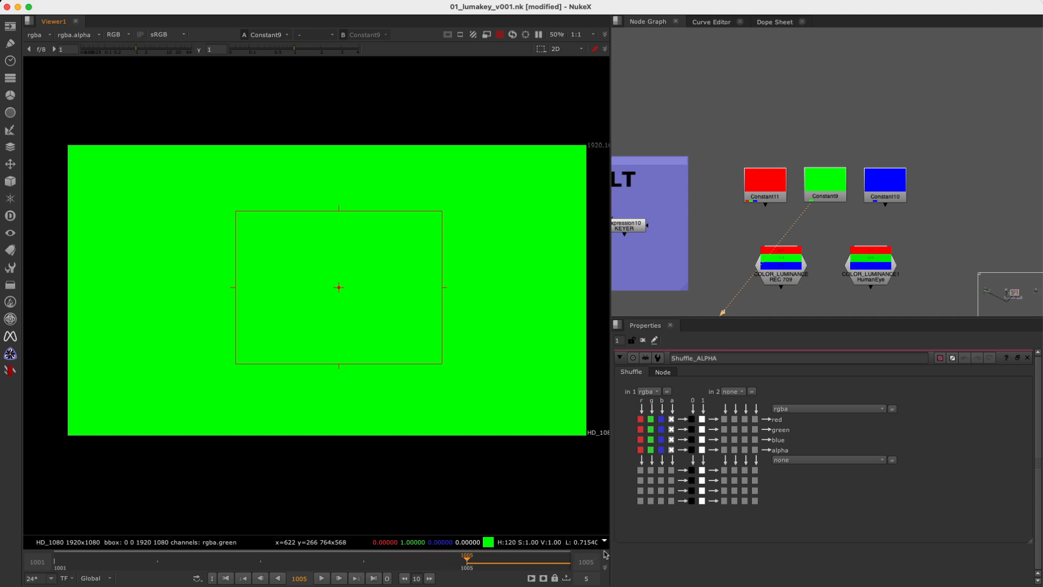
pyautogui.moveTo(963, 145); pyautogui.dragTo(850, 234)
pyautogui.press('1')
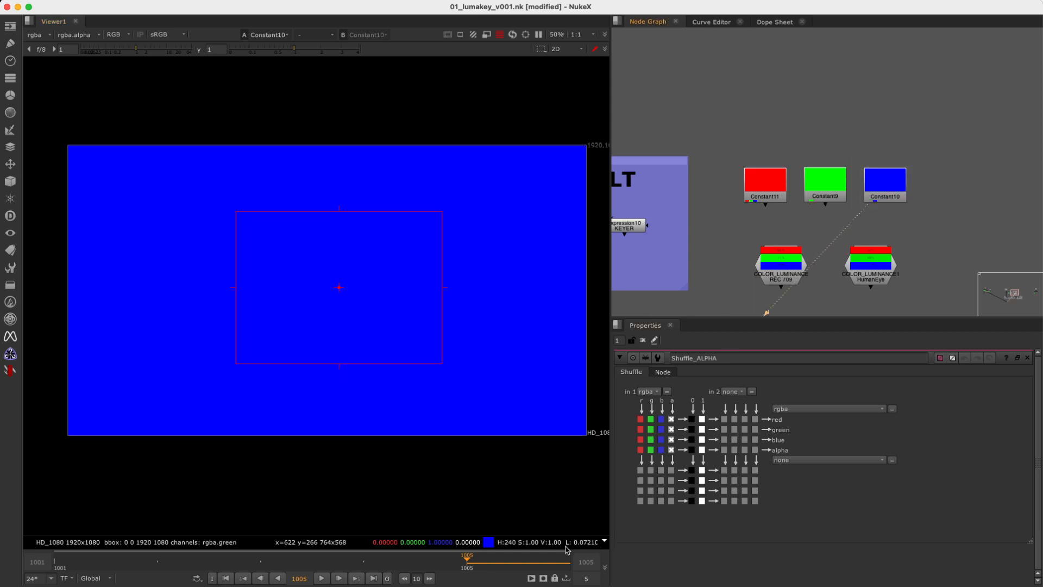
# Show the red Constant in the viewer and read its sampled luminance.
pyautogui.moveTo(819, 131); pyautogui.dragTo(705, 232)
pyautogui.press('1')
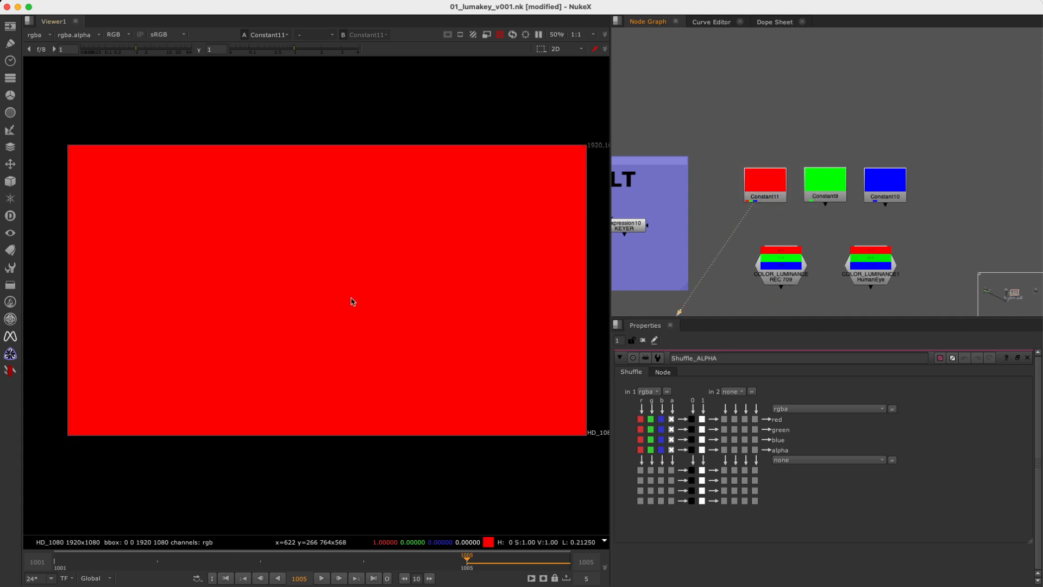
pyautogui.press('1')
pyautogui.moveTo(823, 187); pyautogui.dragTo(768, 185)
pyautogui.press('1')
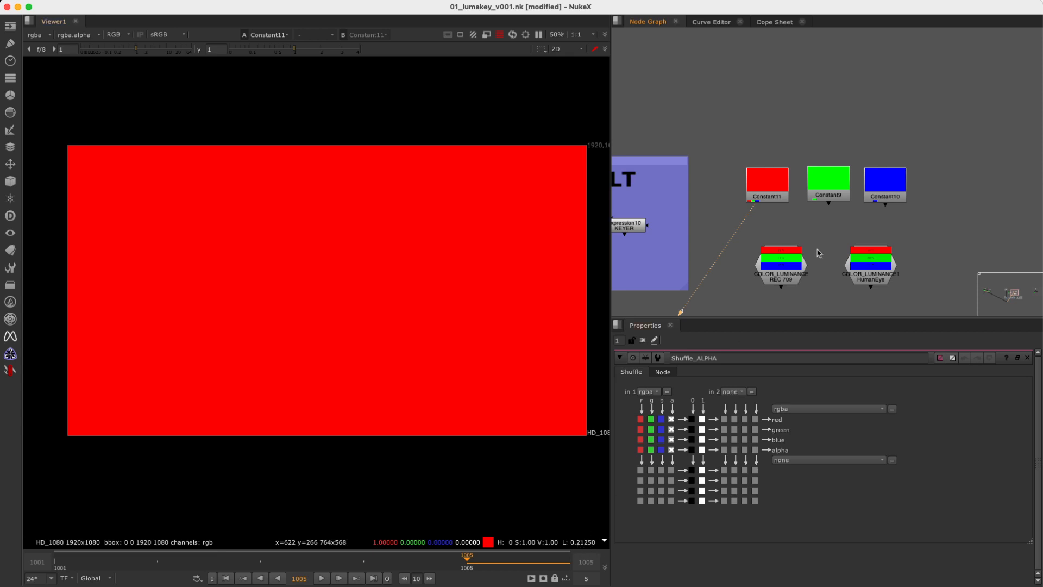
# Open the properties of Expression10 and examine the red weight in its luma formula.
pyautogui.moveTo(722, 229); pyautogui.dragTo(918, 216, button='middle')
pyautogui.click(826, 210)
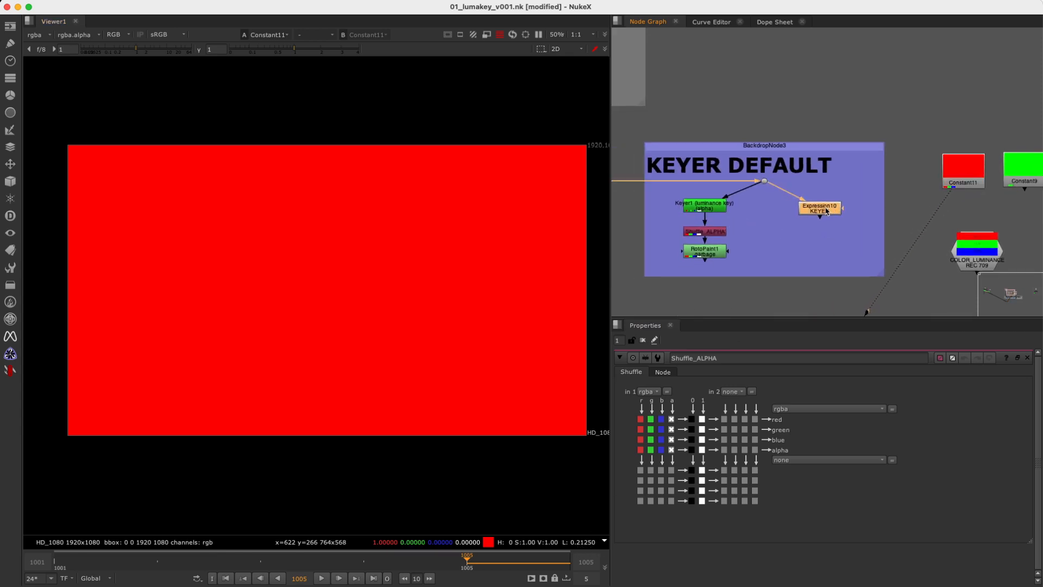
pyautogui.doubleClick(826, 211)
pyautogui.moveTo(834, 390); pyautogui.dragTo(859, 400)
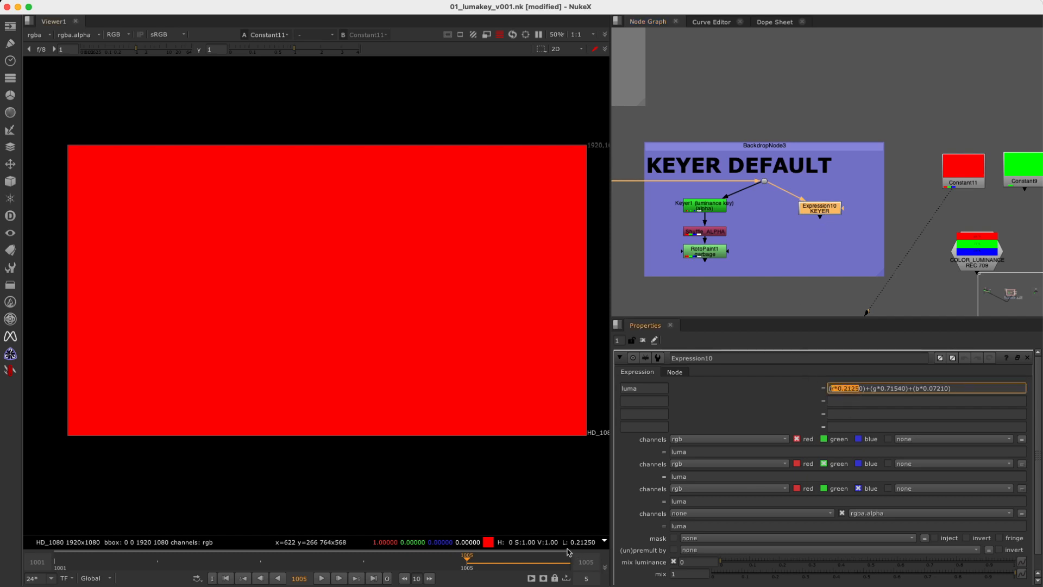
pyautogui.click(871, 389)
pyautogui.moveTo(830, 390); pyautogui.dragTo(857, 395)
# Show the green and blue Constants in turn and compare their luminance with the green and blue weights in the luma formula.
pyautogui.click(1000, 185)
pyautogui.press('1')
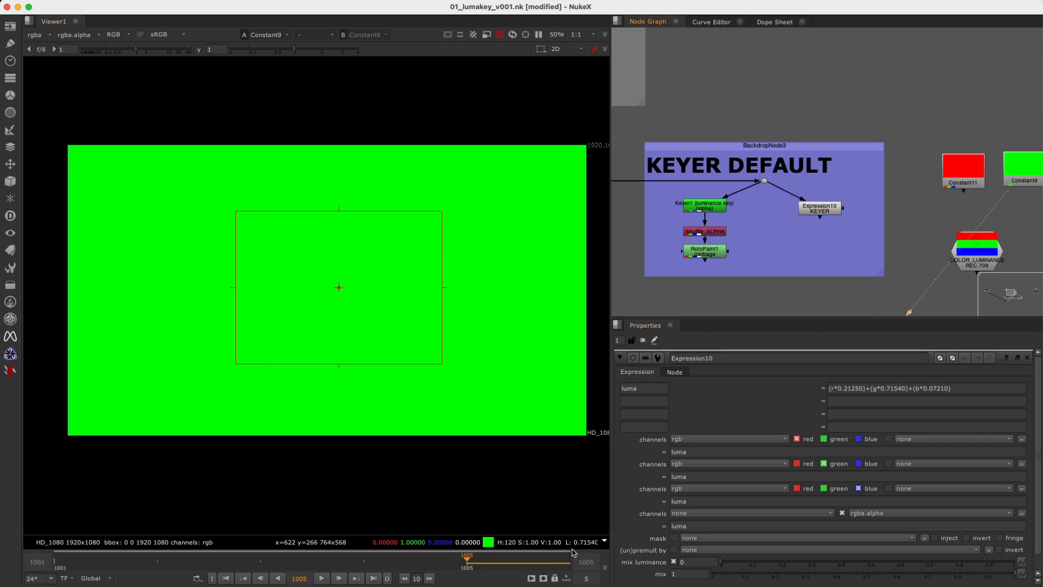
pyautogui.moveTo(873, 391); pyautogui.dragTo(910, 400)
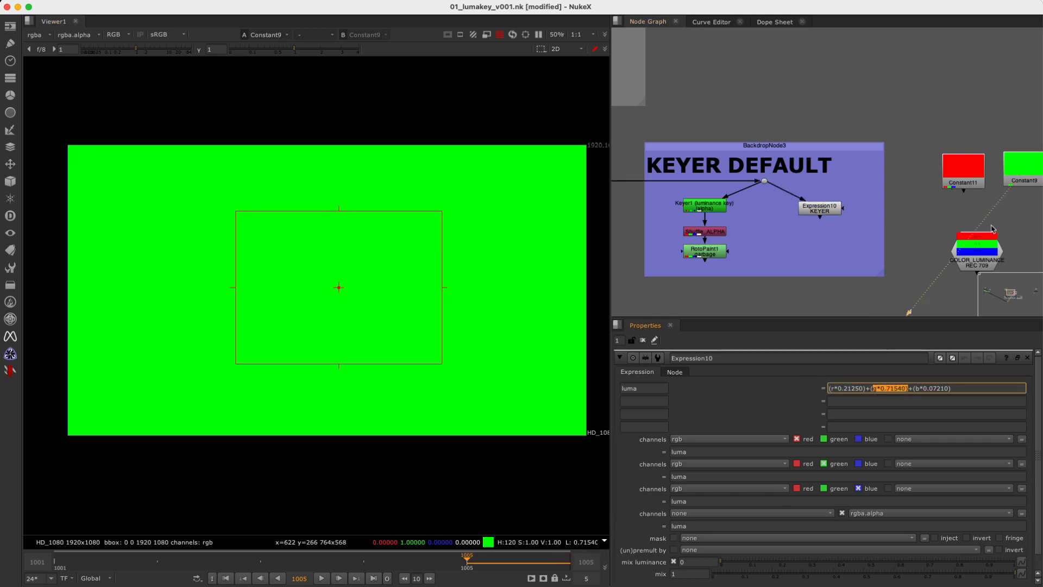
pyautogui.moveTo(1000, 227); pyautogui.dragTo(896, 218, button='middle')
pyautogui.click(991, 166)
pyautogui.press('1')
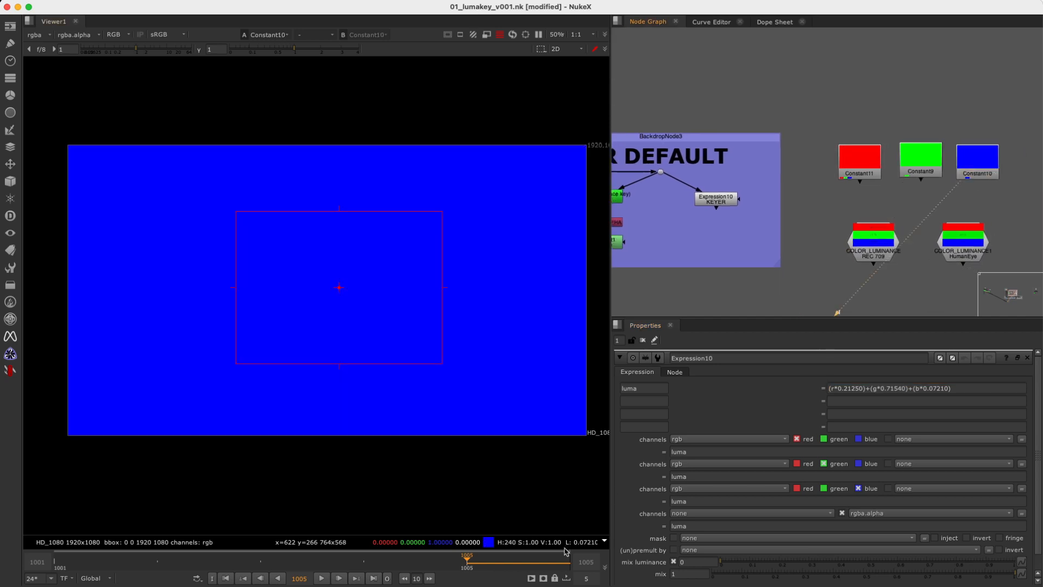
# Show Expression10's output and examine its luma formula and the luma variable used for every output channel.
pyautogui.click(716, 199)
pyautogui.press('1')
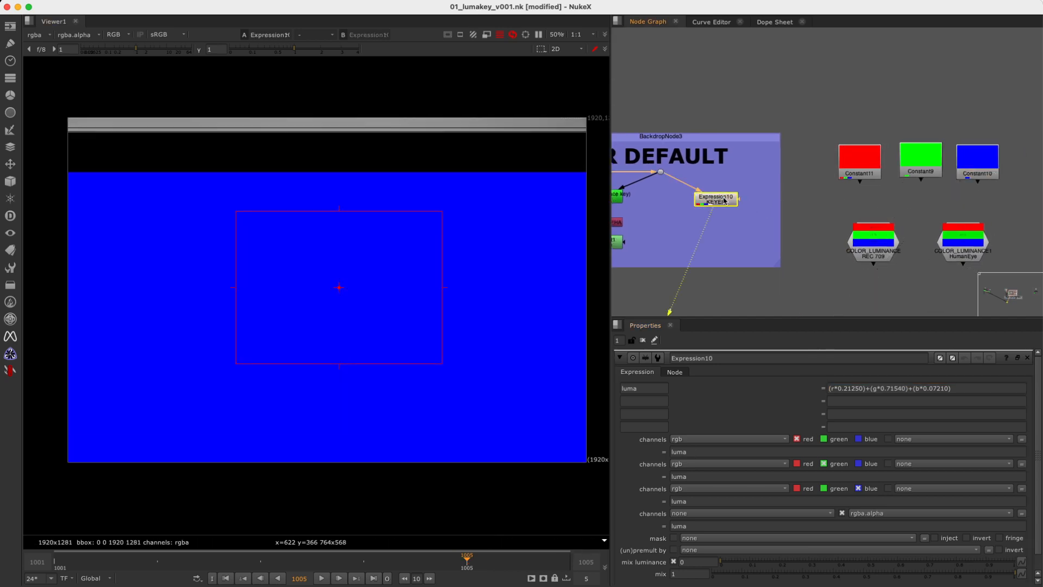
pyautogui.moveTo(830, 398); pyautogui.dragTo(979, 389)
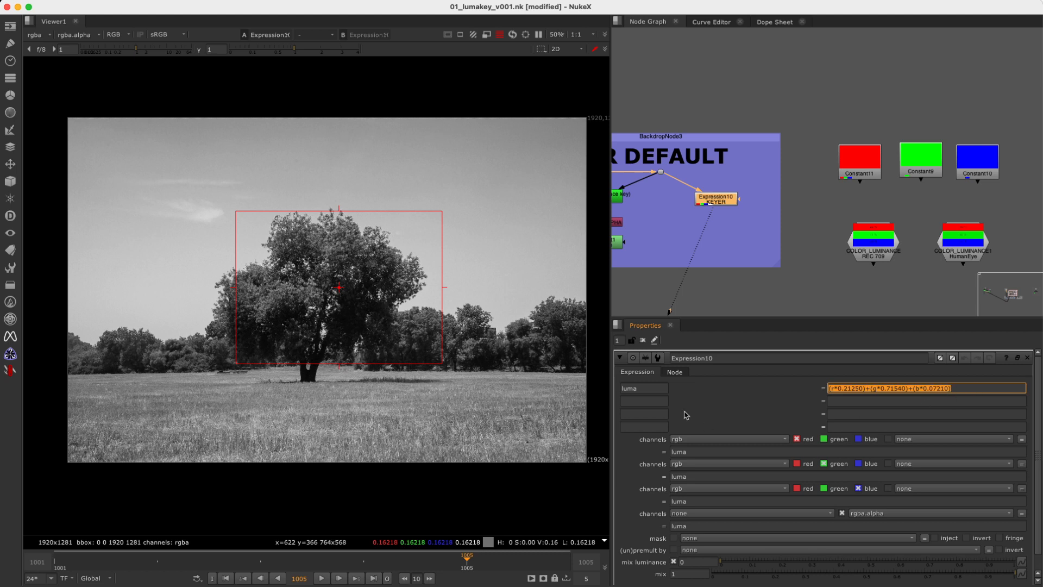
pyautogui.doubleClick(645, 386)
pyautogui.doubleClick(700, 452)
pyautogui.doubleClick(699, 476)
pyautogui.doubleClick(700, 501)
pyautogui.doubleClick(699, 526)
# Compare the outputs of Shuffle_ALPHA and Expression10 by alternating between them in the viewer, and clear the sample region.
pyautogui.moveTo(759, 268); pyautogui.dragTo(928, 266, button='middle')
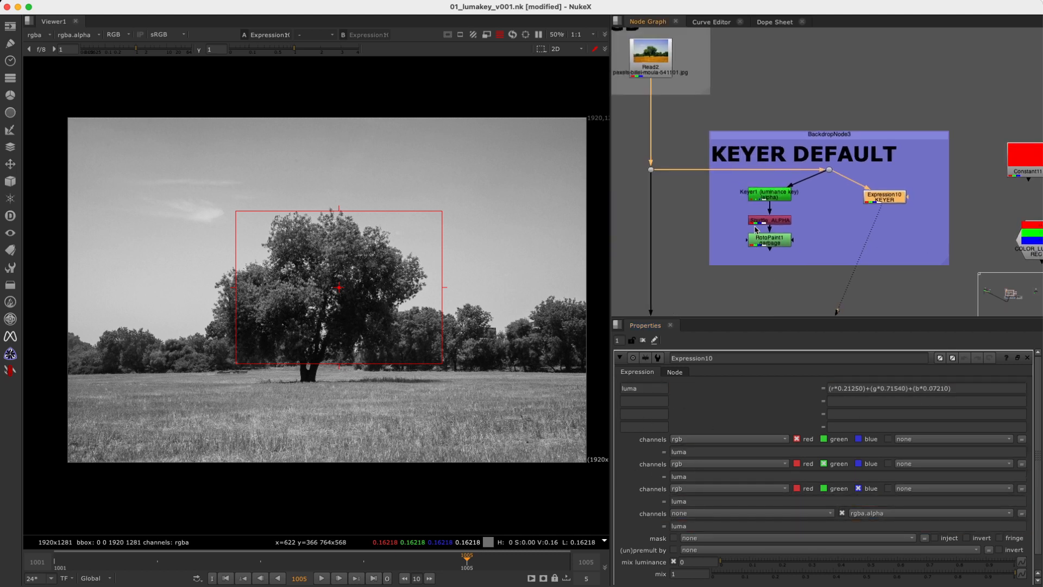
pyautogui.click(777, 196)
pyautogui.press('1')
pyautogui.moveTo(925, 175); pyautogui.dragTo(850, 219)
pyautogui.click(781, 220)
pyautogui.press('1')
pyautogui.click(885, 197)
pyautogui.press('2')
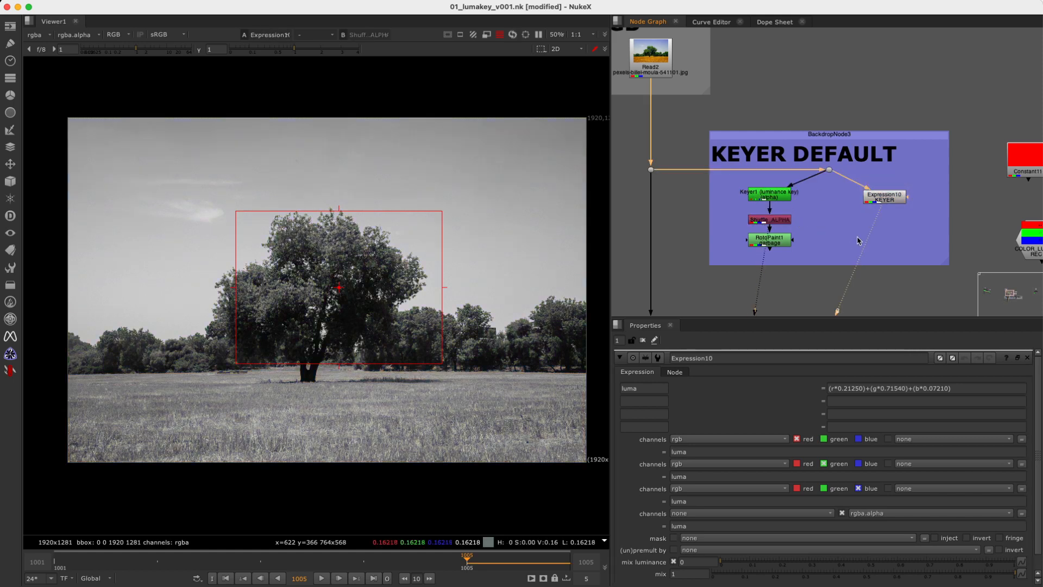
pyautogui.press('1')
pyautogui.press('2')
pyautogui.press('1')
pyautogui.press('2')
pyautogui.press('1')
pyautogui.keyDown('super'); pyautogui.rightClick(470, 236); pyautogui.keyUp('super')
# Show the red Constant in the viewer and nudge the green Constant node into line with its neighbours.
pyautogui.moveTo(889, 199); pyautogui.dragTo(877, 197)
pyautogui.moveTo(872, 234); pyautogui.dragTo(664, 237, button='middle')
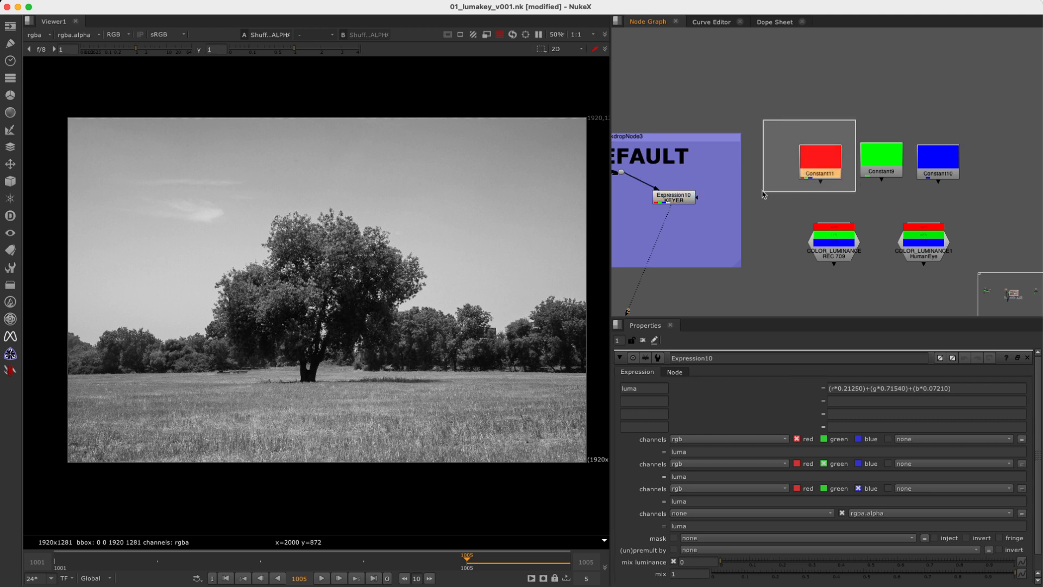
pyautogui.click(821, 163)
pyautogui.press('1')
pyautogui.moveTo(880, 163); pyautogui.dragTo(874, 166)
pyautogui.click(949, 165)
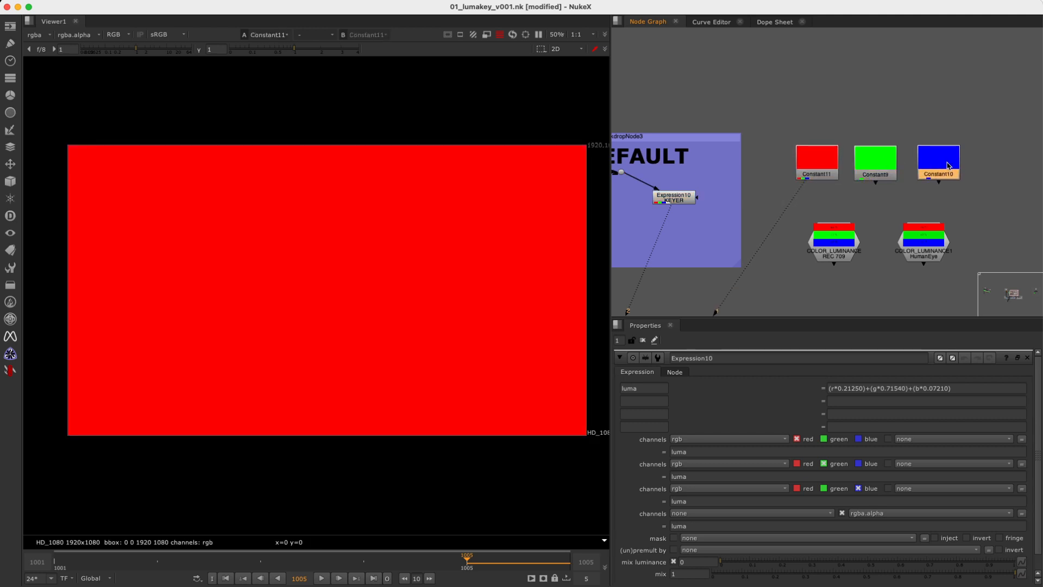
# Show the dot feeding Keyer1, Keyer1's alpha channel and Expression10's output in turn.
pyautogui.moveTo(753, 235); pyautogui.dragTo(938, 197, button='middle')
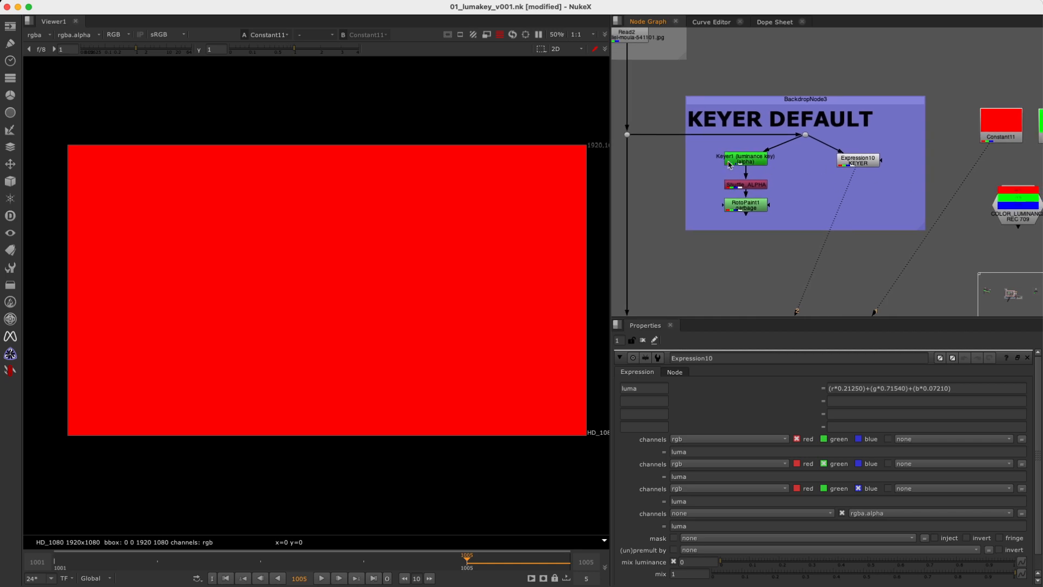
pyautogui.click(806, 134)
pyautogui.press('1')
pyautogui.click(749, 159)
pyautogui.press('1')
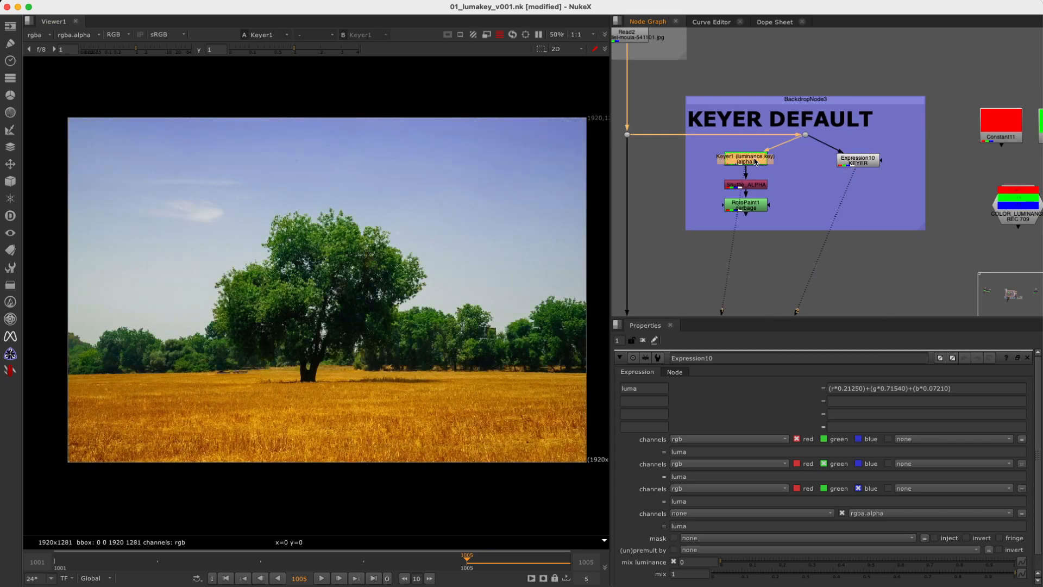
pyautogui.press('a')
pyautogui.moveTo(912, 143); pyautogui.dragTo(811, 205)
pyautogui.press('1')
# Show the COLOR_LUMINANCE REC 709 chart in colour and sample its green band and a blue region about 544 by 254 pixels.
pyautogui.moveTo(882, 205); pyautogui.dragTo(723, 214, button='middle')
pyautogui.scroll(3, 888, 219)
pyautogui.scroll(3, 847, 178)
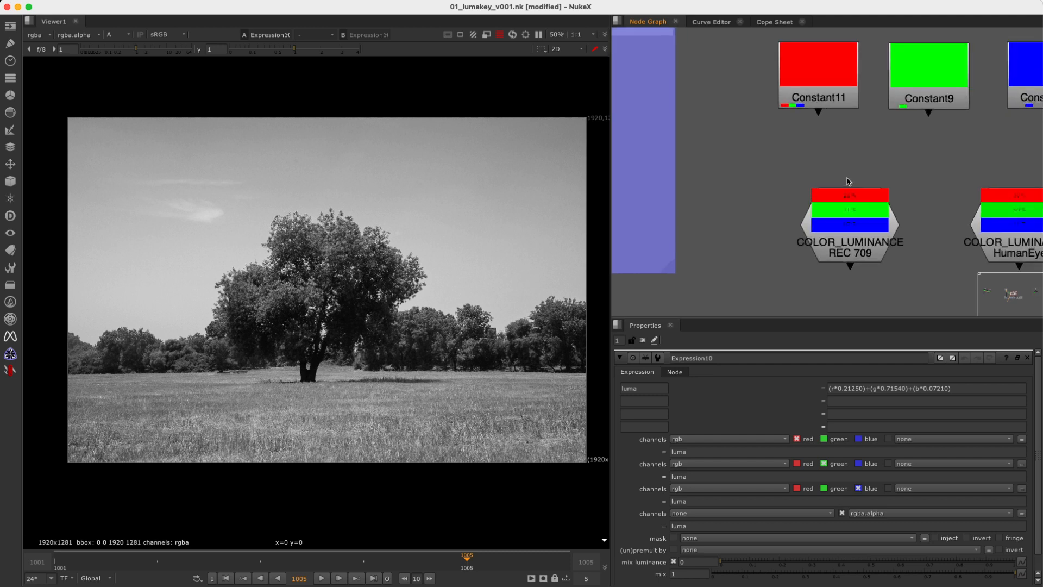
pyautogui.press('f')
pyautogui.keyDown('alt'); pyautogui.moveTo(889, 157); pyautogui.dragTo(1039, 155, button='middle'); pyautogui.keyUp('alt')
pyautogui.moveTo(684, 202); pyautogui.dragTo(898, 174, button='middle')
pyautogui.keyDown('alt'); pyautogui.moveTo(845, 185); pyautogui.dragTo(877, 186, button='middle'); pyautogui.keyUp('alt')
pyautogui.moveTo(718, 235); pyautogui.dragTo(860, 170)
pyautogui.press('1')
pyautogui.press('a')
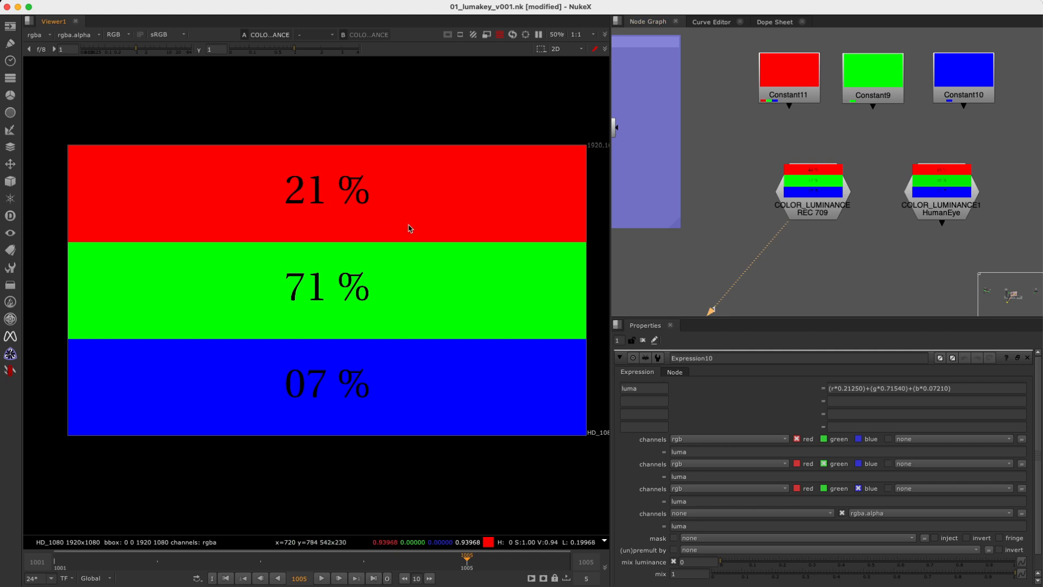
pyautogui.keyDown('ctrl'); pyautogui.keyDown('shift'); pyautogui.moveTo(252, 253); pyautogui.dragTo(404, 316); pyautogui.keyUp('shift'); pyautogui.keyUp('ctrl')
pyautogui.keyDown('ctrl'); pyautogui.keyDown('shift'); pyautogui.moveTo(248, 358); pyautogui.dragTo(394, 426); pyautogui.keyUp('shift'); pyautogui.keyUp('ctrl')
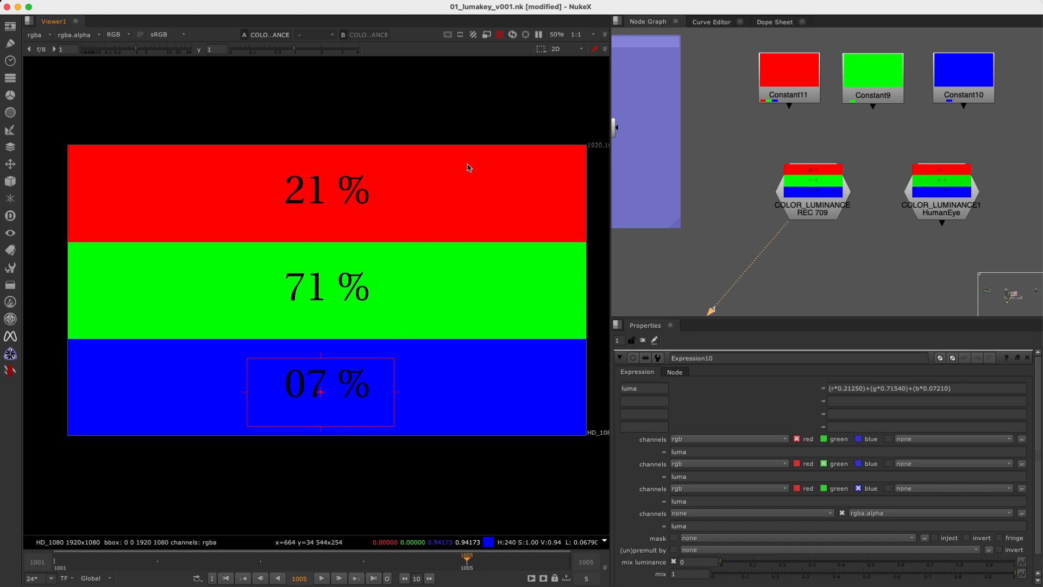
# Show the COLOR_LUMINANCE1 HumanEye chart in the viewer and examine its colour weights.
pyautogui.moveTo(740, 134); pyautogui.dragTo(893, 269)
pyautogui.moveTo(883, 129); pyautogui.dragTo(729, 266)
pyautogui.click(776, 274)
pyautogui.moveTo(902, 245); pyautogui.dragTo(825, 246, button='middle')
pyautogui.moveTo(955, 143); pyautogui.dragTo(790, 266)
pyautogui.press('1')
pyautogui.click(811, 268)
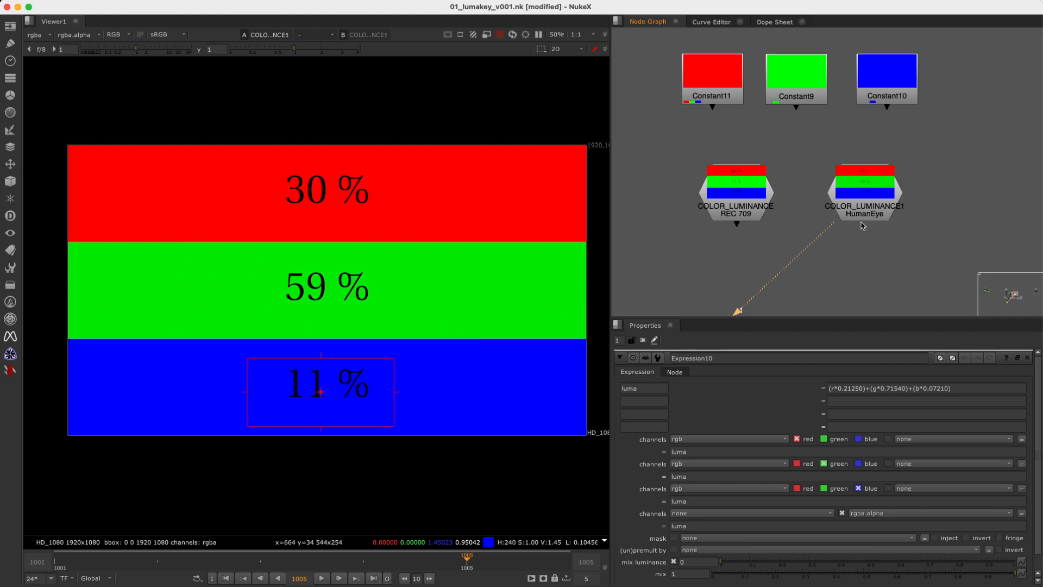
pyautogui.moveTo(954, 138); pyautogui.dragTo(810, 260)
pyautogui.press('1')
pyautogui.click(803, 262)
# Sample small regions on the HumanEye chart's red, green and blue bands, ending with a blue one about 208 by 156 pixels.
pyautogui.keyDown('shift'); pyautogui.keyDown('super'); pyautogui.moveTo(416, 177); pyautogui.dragTo(462, 224); pyautogui.keyUp('super'); pyautogui.keyUp('shift')
pyautogui.keyDown('shift'); pyautogui.keyDown('super'); pyautogui.moveTo(406, 275); pyautogui.dragTo(472, 317); pyautogui.keyUp('super'); pyautogui.keyUp('shift')
pyautogui.keyDown('shift'); pyautogui.keyDown('super'); pyautogui.moveTo(406, 375); pyautogui.dragTo(475, 408); pyautogui.keyUp('super'); pyautogui.keyUp('shift')
pyautogui.keyDown('shift'); pyautogui.keyDown('super'); pyautogui.moveTo(418, 271); pyautogui.dragTo(476, 304); pyautogui.keyUp('super'); pyautogui.keyUp('shift')
pyautogui.keyDown('shift'); pyautogui.keyDown('super'); pyautogui.moveTo(422, 176); pyautogui.dragTo(488, 215); pyautogui.keyUp('super'); pyautogui.keyUp('shift')
pyautogui.keyDown('shift'); pyautogui.keyDown('super'); pyautogui.moveTo(419, 272); pyautogui.dragTo(469, 302); pyautogui.keyUp('super'); pyautogui.keyUp('shift')
pyautogui.keyDown('shift'); pyautogui.keyDown('super'); pyautogui.moveTo(419, 363); pyautogui.dragTo(475, 407); pyautogui.keyUp('super'); pyautogui.keyUp('shift')
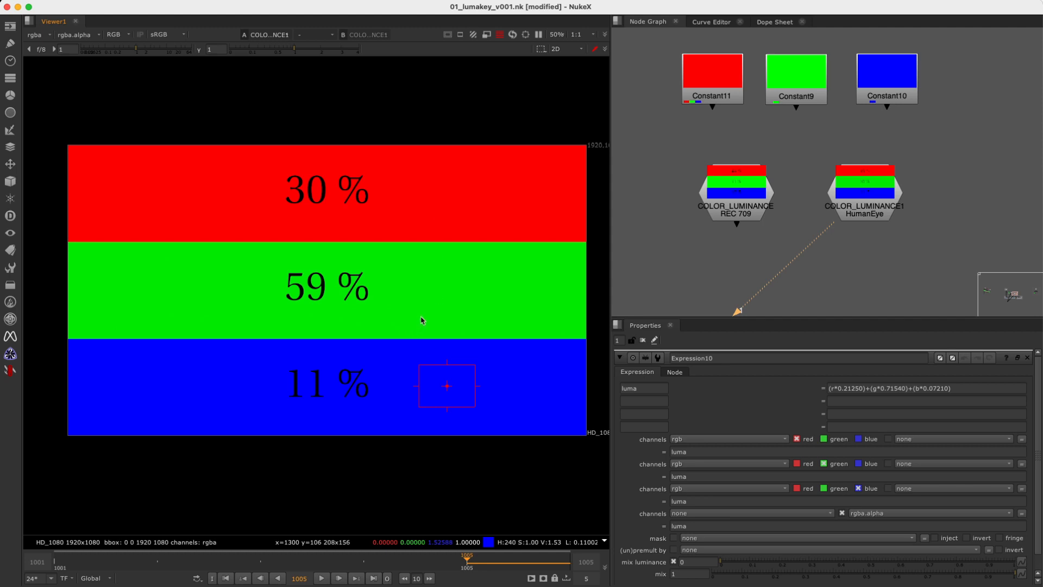
# Compare the REC 709 and HumanEye luminance charts by alternating between them in the viewer.
pyautogui.moveTo(797, 138); pyautogui.dragTo(661, 256)
pyautogui.press('1')
pyautogui.moveTo(801, 145); pyautogui.dragTo(951, 250)
pyautogui.press('2')
pyautogui.press('1')
pyautogui.press('2')
pyautogui.press('1')
pyautogui.press('2')
pyautogui.press('1')
pyautogui.moveTo(789, 137); pyautogui.dragTo(966, 253)
pyautogui.press('2')
pyautogui.press('1')
pyautogui.press('2')
pyautogui.moveTo(854, 206); pyautogui.dragTo(855, 205)
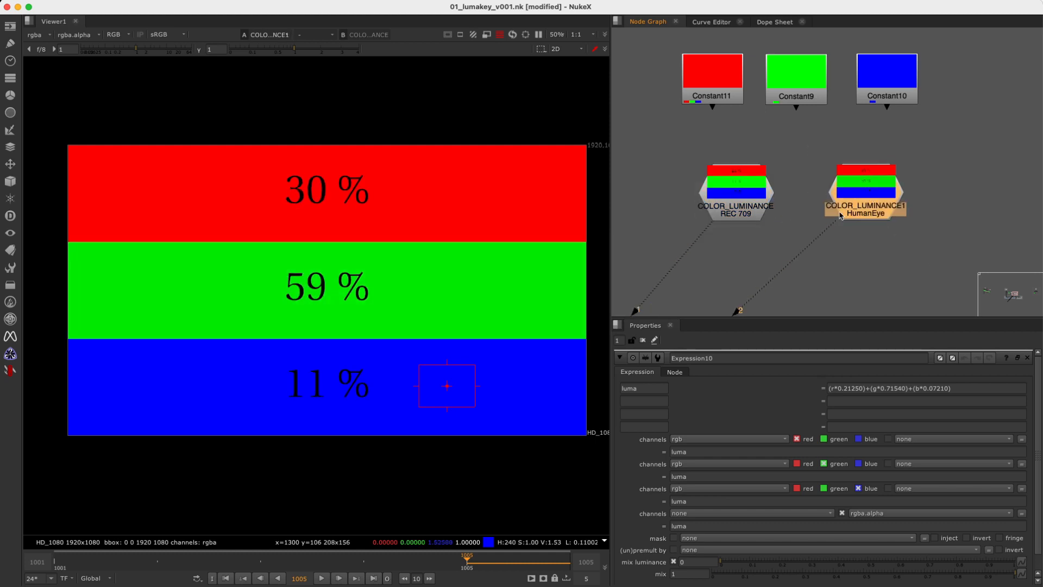
# Show the source tree image from the dot in the KEYER DEFAULT backdrop.
pyautogui.scroll(-4, 888, 192)
pyautogui.moveTo(766, 216); pyautogui.dragTo(908, 217, button='middle')
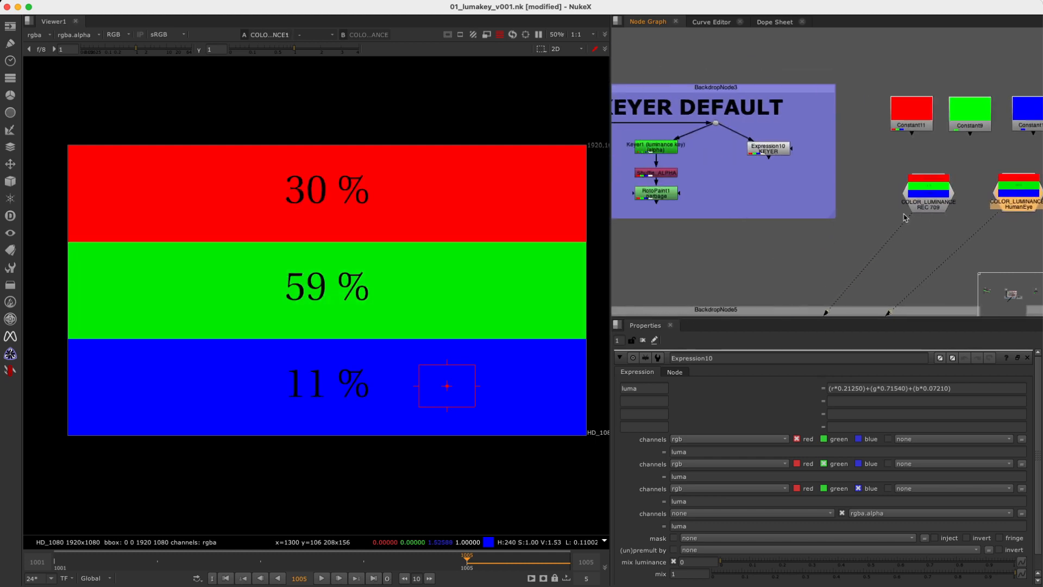
pyautogui.moveTo(726, 208); pyautogui.dragTo(854, 210, button='middle')
pyautogui.scroll(2, 818, 186)
pyautogui.moveTo(872, 93); pyautogui.dragTo(819, 131)
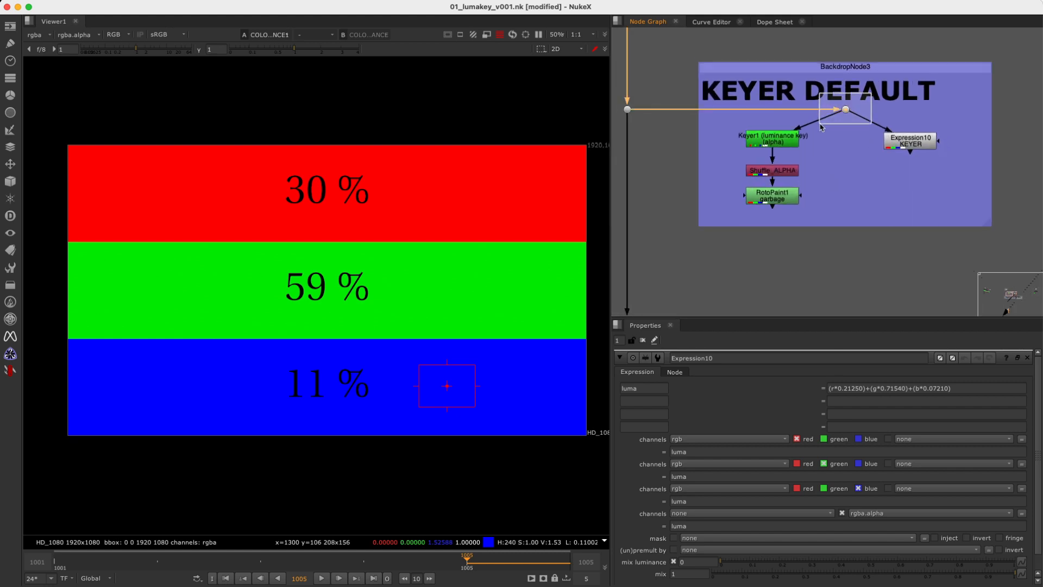
pyautogui.press('1')
pyautogui.scroll(-1, 856, 161)
pyautogui.middleClick(843, 161)
pyautogui.scroll(8, 832, 161)
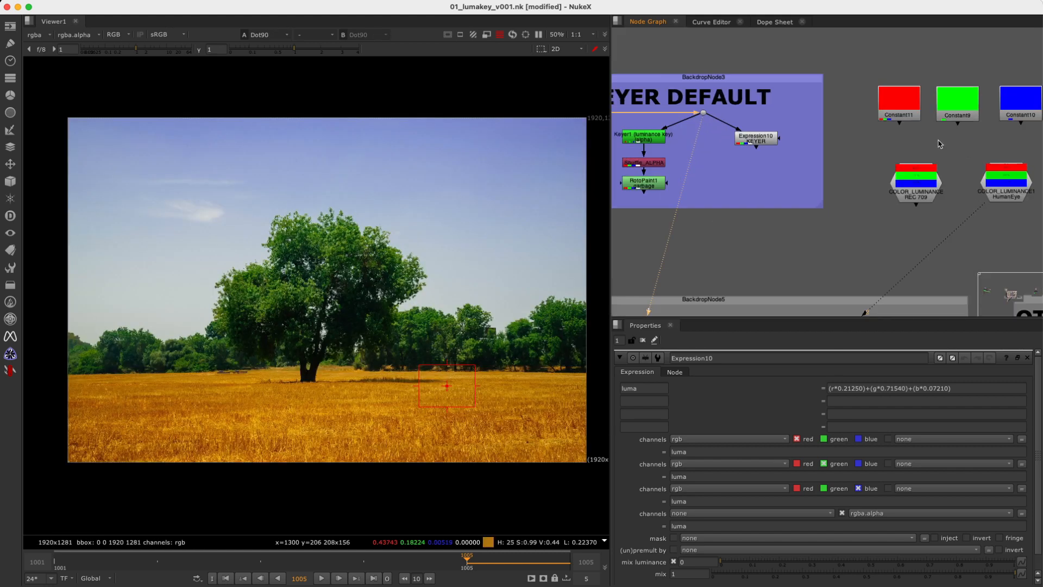
pyautogui.moveTo(720, 143); pyautogui.dragTo(888, 152, button='middle')
pyautogui.scroll(2, 788, 154)
pyautogui.moveTo(807, 157); pyautogui.dragTo(770, 159, button='middle')
pyautogui.scroll(1, 837, 156)
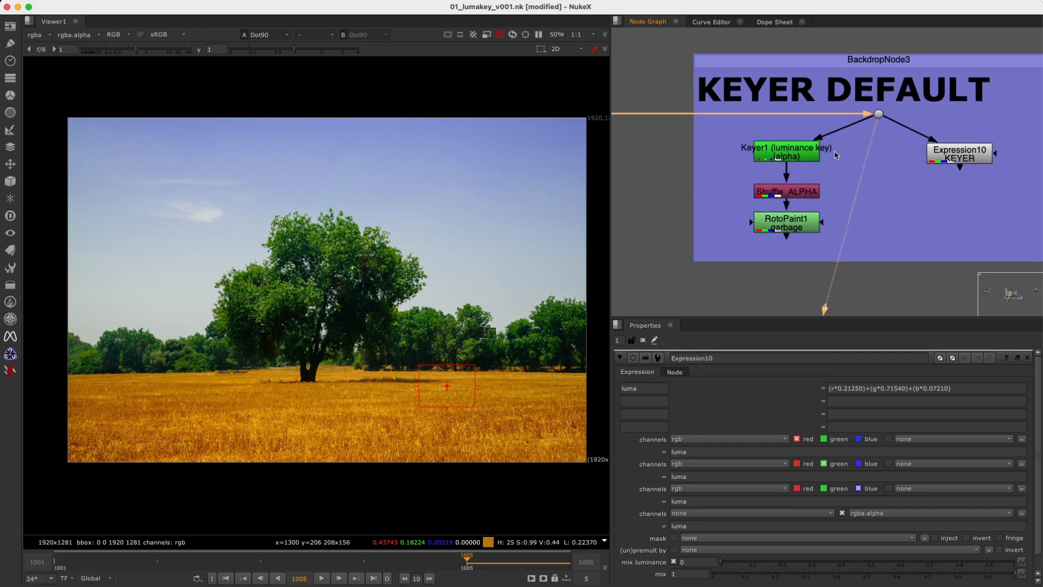
# Show Keyer1 and Expression10 in turn to compare their results on the tree image.
pyautogui.click(757, 158)
pyautogui.press('1')
pyautogui.scroll(-2, 854, 149)
pyautogui.moveTo(715, 135); pyautogui.dragTo(664, 93)
pyautogui.press('1')
pyautogui.click(836, 149)
pyautogui.press('1')
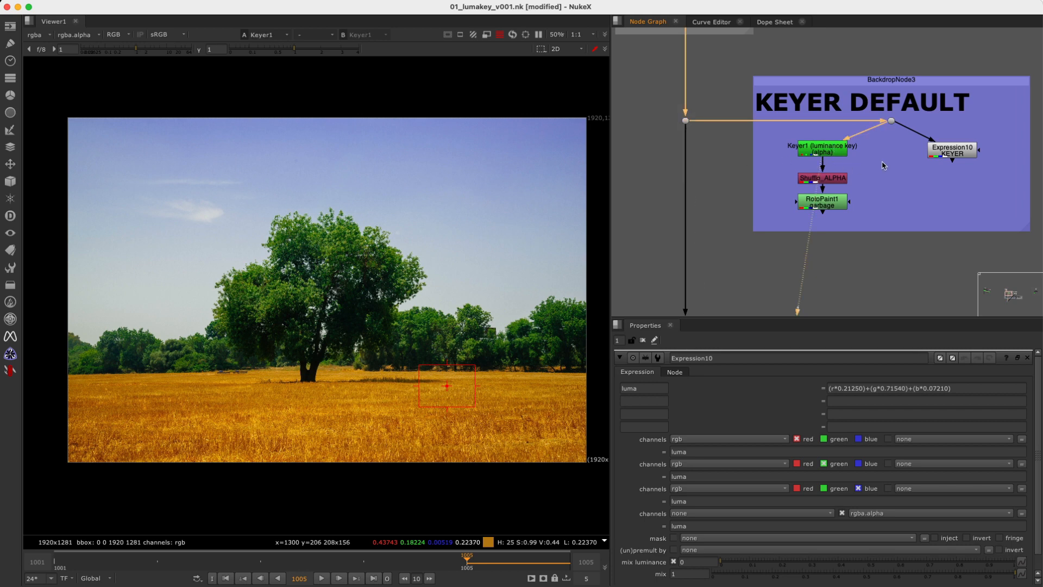
pyautogui.click(950, 155)
pyautogui.press('1')
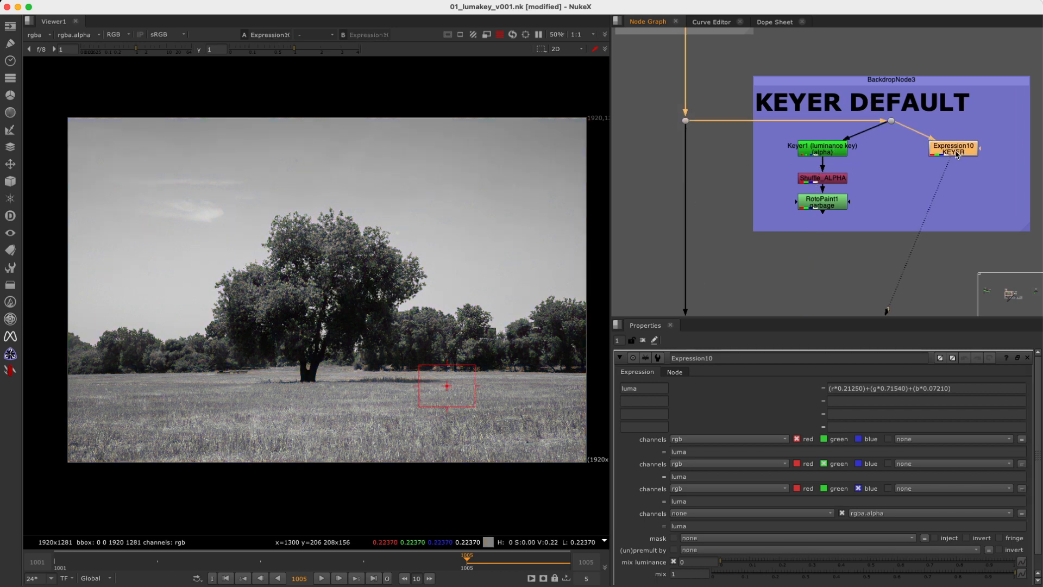
# Show the output of Saturation12 in the SATURATION backdrop and open its properties to examine the luminance math.
pyautogui.moveTo(787, 240); pyautogui.dragTo(749, 227)
pyautogui.moveTo(745, 273); pyautogui.dragTo(757, 184, button='middle')
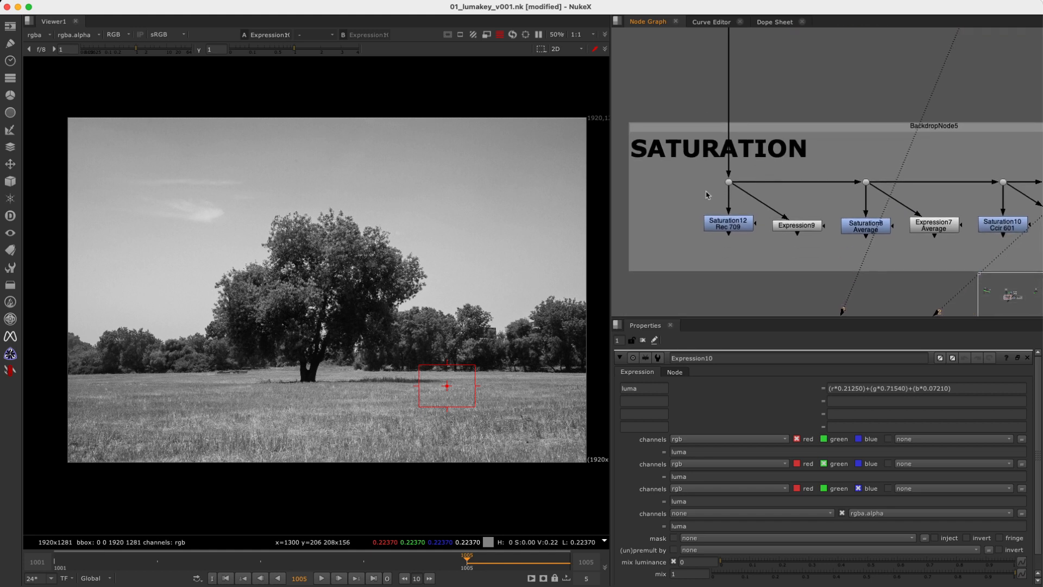
pyautogui.scroll(5, 707, 232)
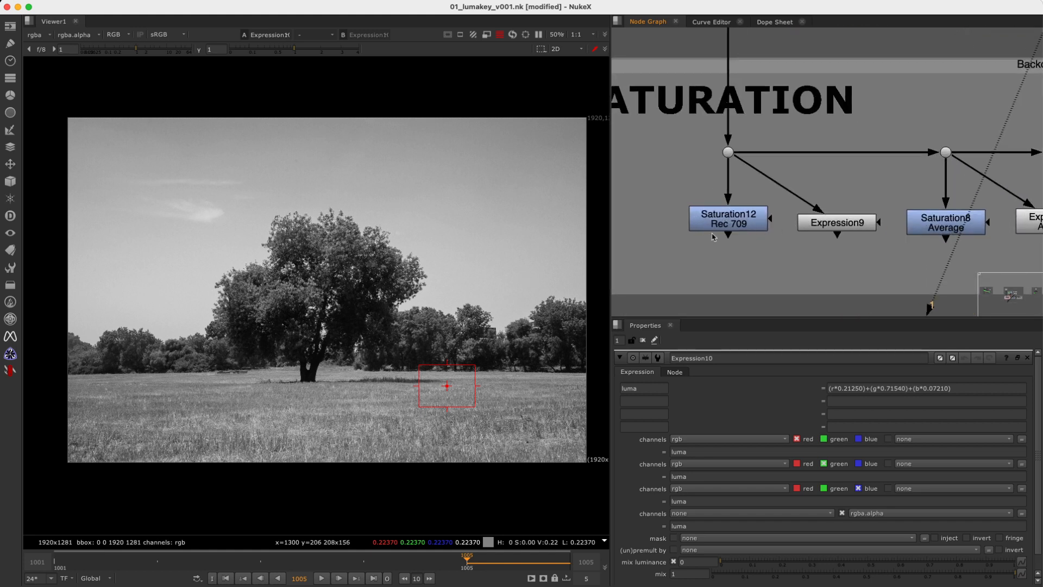
pyautogui.moveTo(655, 261); pyautogui.dragTo(798, 191)
pyautogui.press('1')
pyautogui.doubleClick(734, 220)
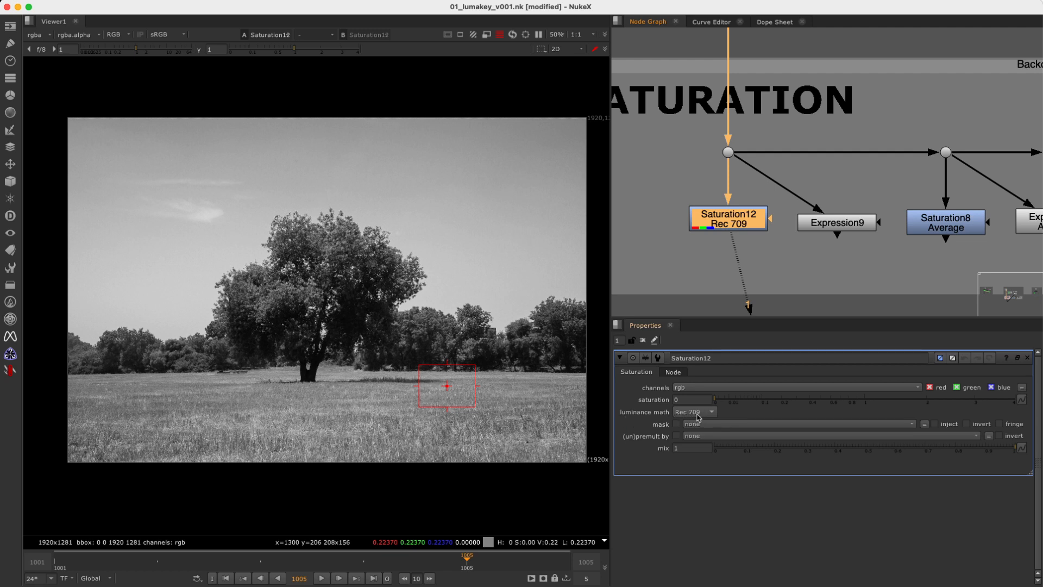
# Clear the sample region and open Expression9's properties to examine its sat formula.
pyautogui.moveTo(657, 248); pyautogui.dragTo(807, 181)
pyautogui.press('1')
pyautogui.keyDown('super'); pyautogui.rightClick(517, 284); pyautogui.keyUp('super')
pyautogui.doubleClick(839, 225)
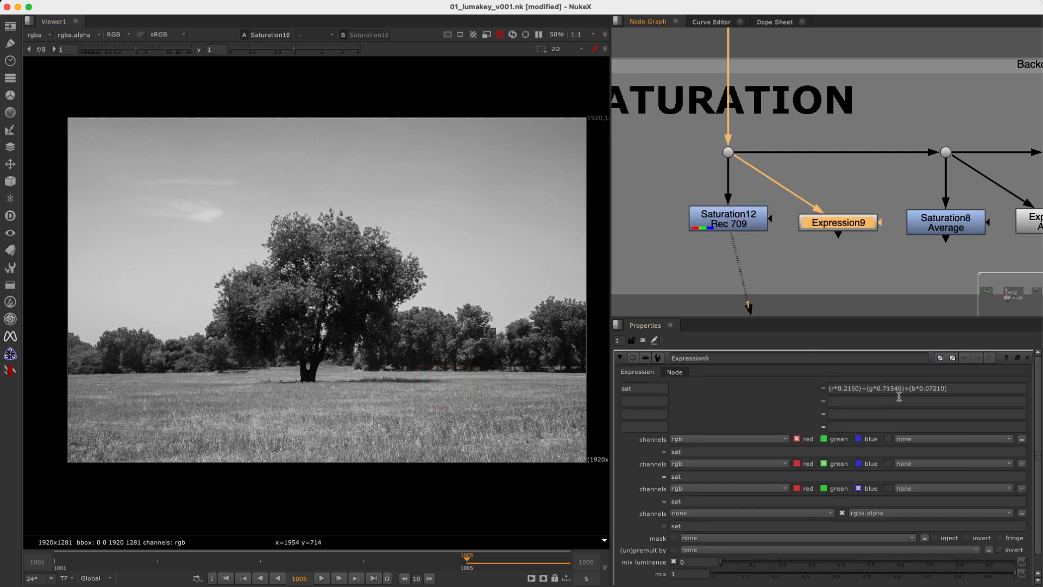
pyautogui.moveTo(958, 389); pyautogui.dragTo(813, 396)
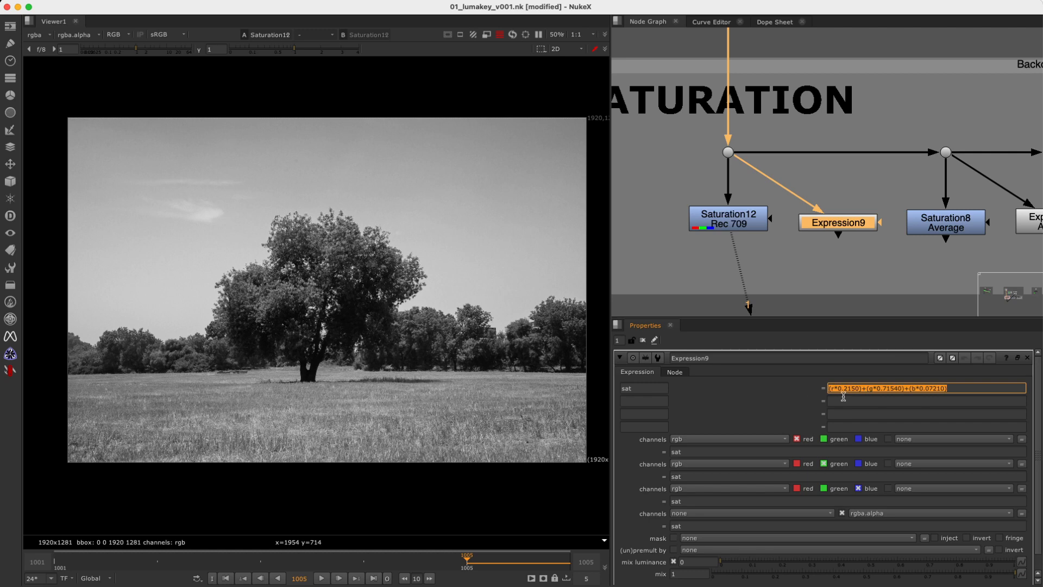
# Compare the outputs of Saturation12 and Expression9 by alternating between them in the viewer.
pyautogui.moveTo(657, 253); pyautogui.dragTo(812, 187)
pyautogui.press('1')
pyautogui.moveTo(781, 276); pyautogui.dragTo(911, 184)
pyautogui.press('2')
pyautogui.press('1')
pyautogui.press('2')
pyautogui.press('1')
pyautogui.press('2')
pyautogui.press('1')
pyautogui.press('2')
pyautogui.press('1')
pyautogui.press('2')
# Open Saturation12's properties and review the luminance math options, keeping Rec 709.
pyautogui.doubleClick(731, 224)
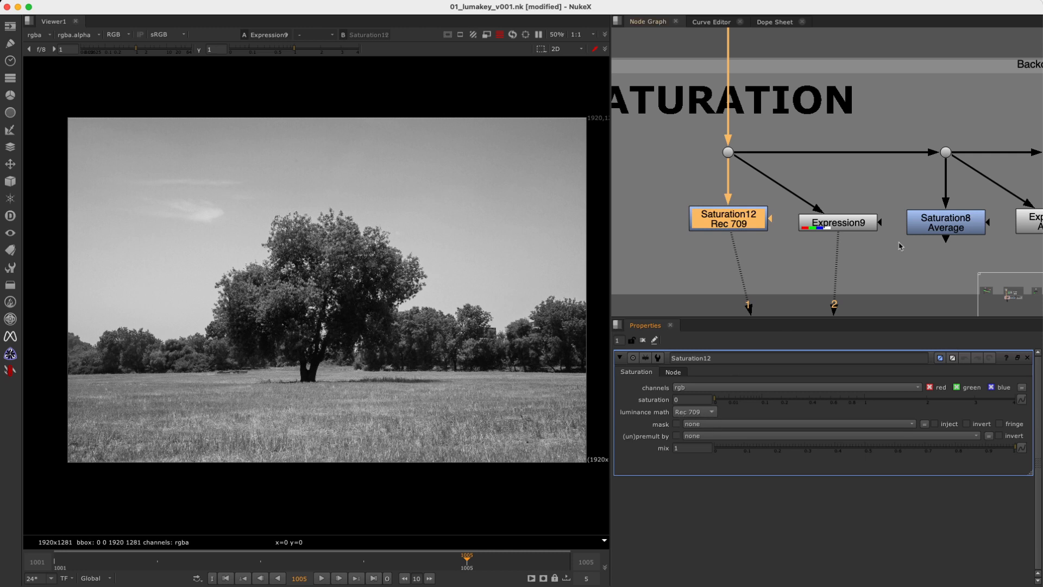
pyautogui.moveTo(914, 256); pyautogui.dragTo(723, 247, button='middle')
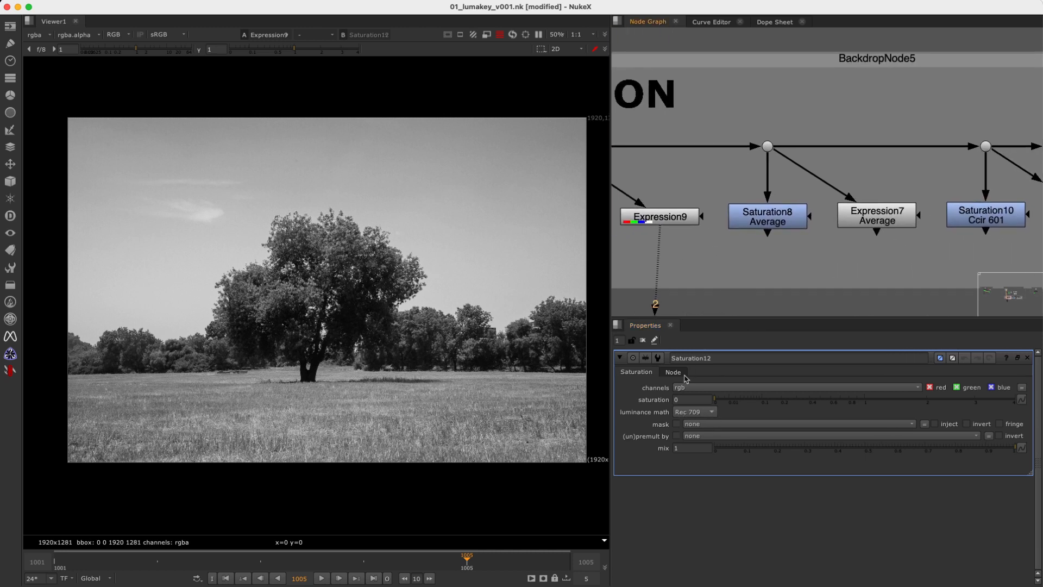
pyautogui.click(699, 414)
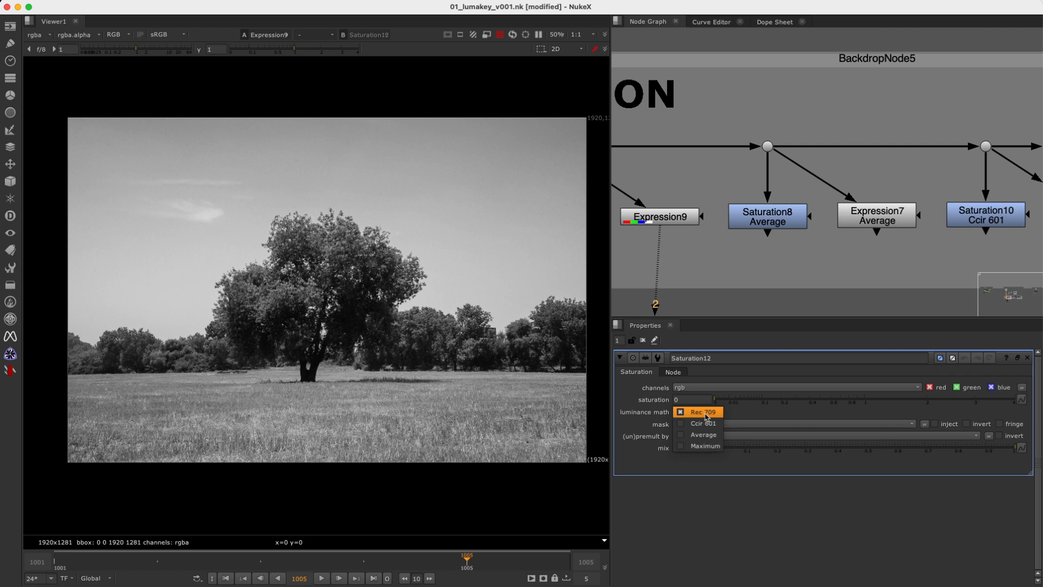
pyautogui.click(705, 415)
# Show Saturation8's output with its properties open, and examine the avg formula in Expression7's properties.
pyautogui.doubleClick(776, 222)
pyautogui.press('1')
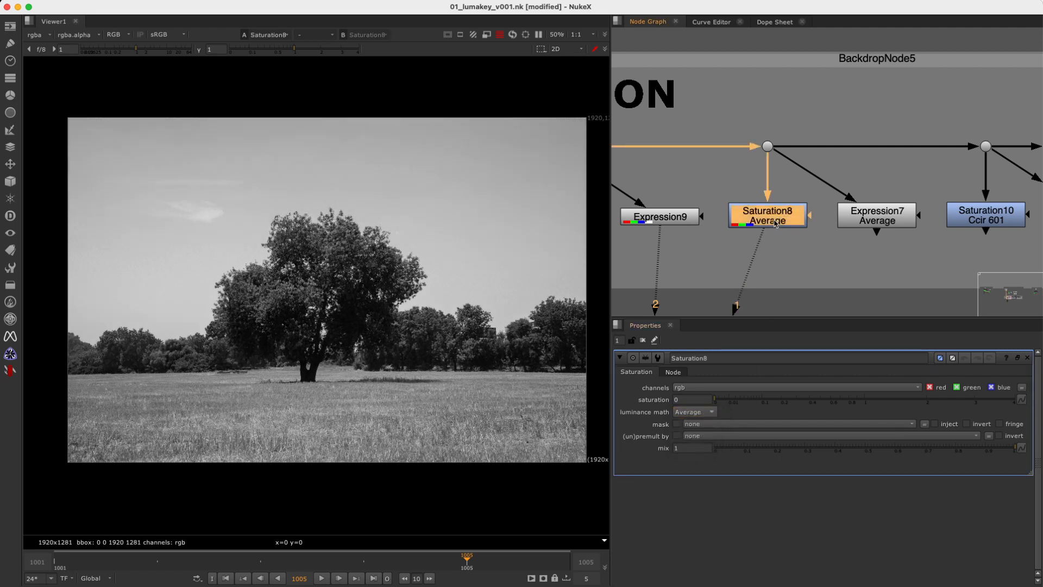
pyautogui.doubleClick(880, 220)
pyautogui.moveTo(868, 387); pyautogui.dragTo(818, 401)
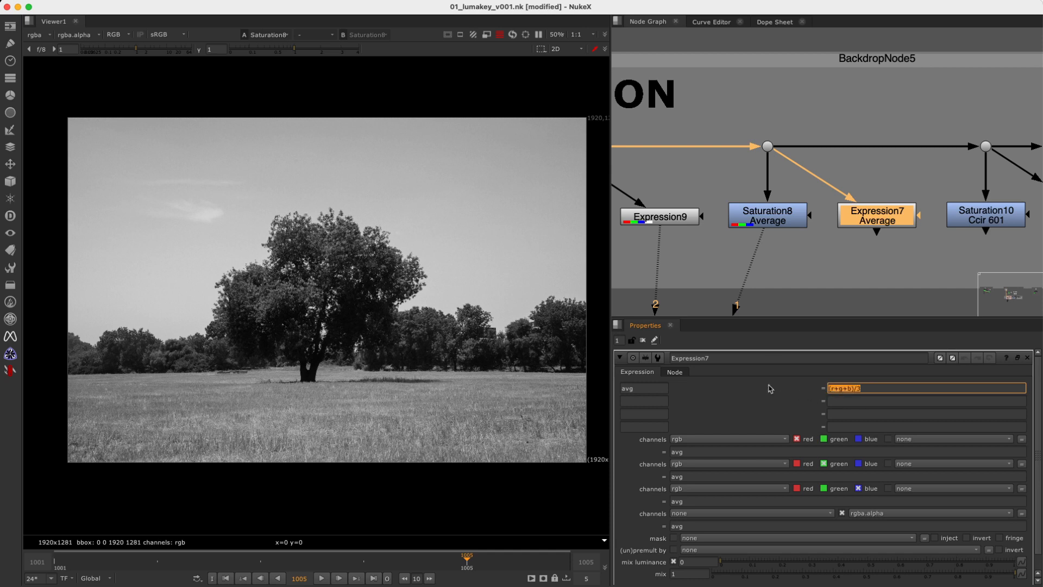
# Compare the Average results of Saturation8 and Expression7 in the viewer.
pyautogui.moveTo(939, 176); pyautogui.dragTo(822, 254)
pyautogui.press('2')
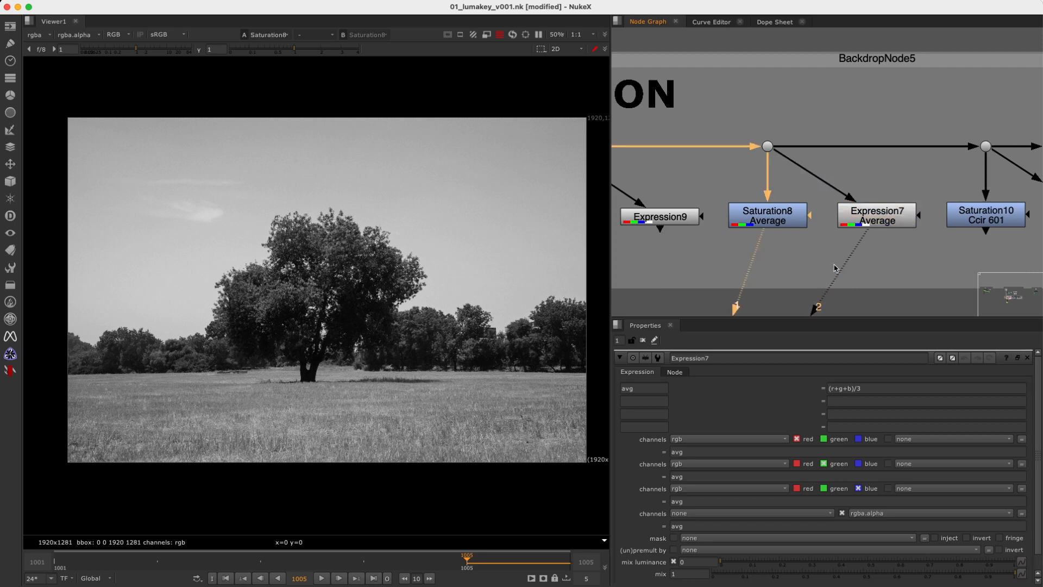
pyautogui.press('2')
# Open Saturation10's properties, review the luminance math options while keeping Ccir 601, and show its output.
pyautogui.moveTo(906, 255); pyautogui.dragTo(708, 240, button='middle')
pyautogui.doubleClick(778, 213)
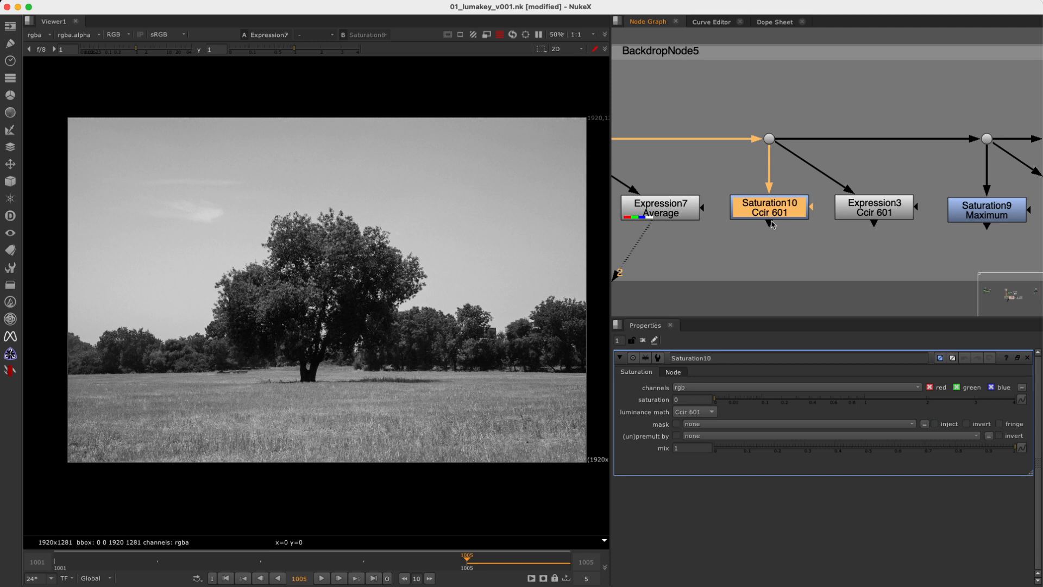
pyautogui.click(700, 416)
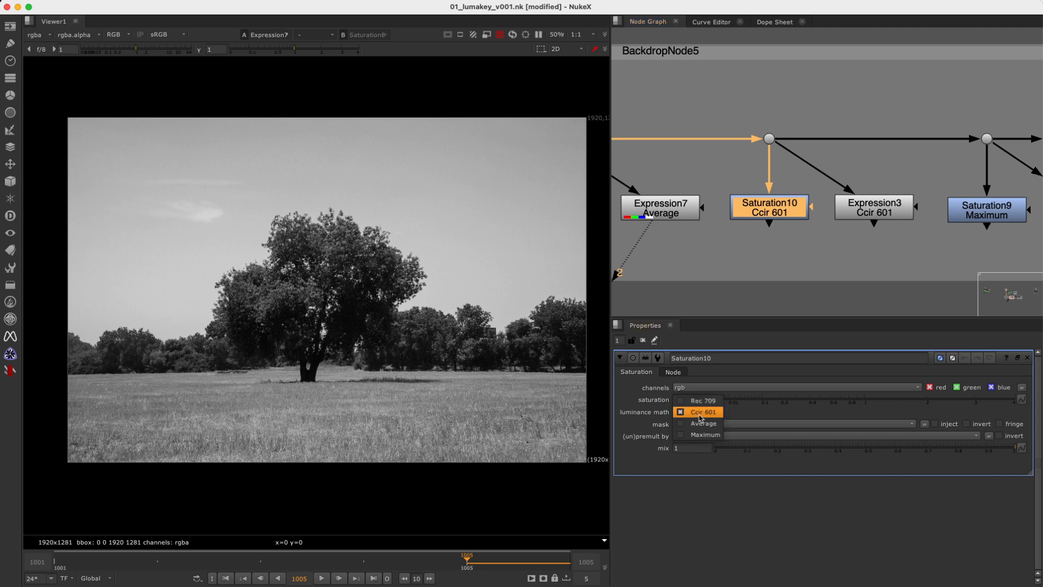
pyautogui.click(704, 415)
pyautogui.click(703, 252)
pyautogui.click(761, 211)
pyautogui.press('1')
pyautogui.click(821, 210)
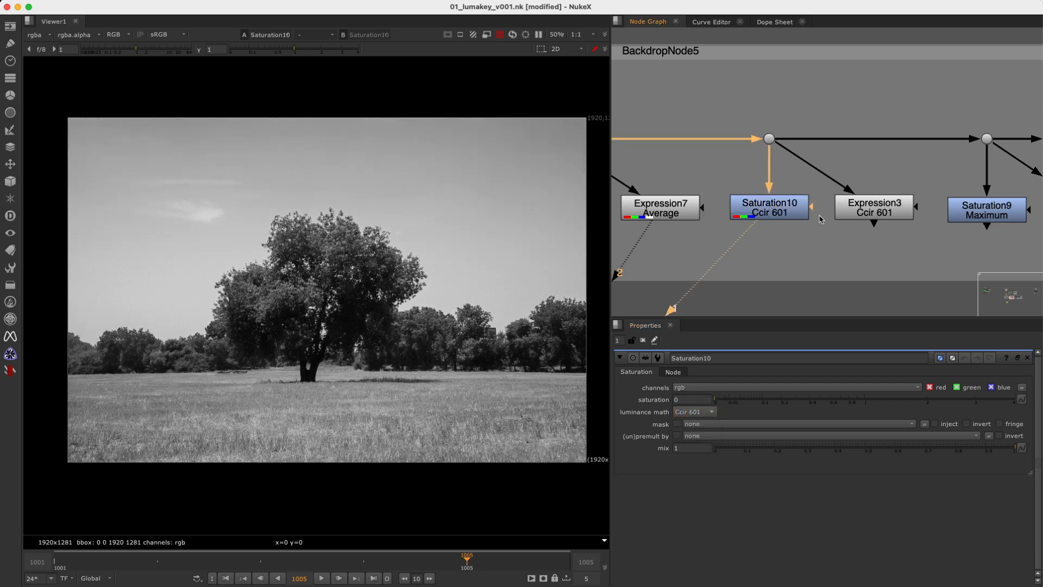
# Examine the CCIR formula and its red weight in Expression3's properties, and compare its output with Saturation10's.
pyautogui.doubleClick(871, 217)
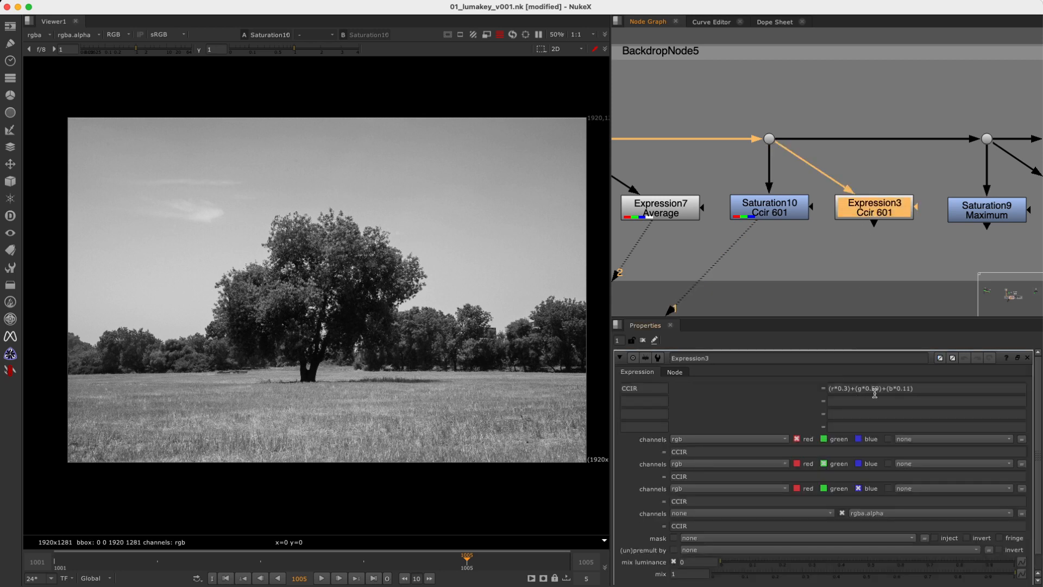
pyautogui.moveTo(913, 388); pyautogui.dragTo(828, 392)
pyautogui.click(778, 207)
pyautogui.press('1')
pyautogui.click(894, 207)
pyautogui.press('2')
pyautogui.click(785, 210)
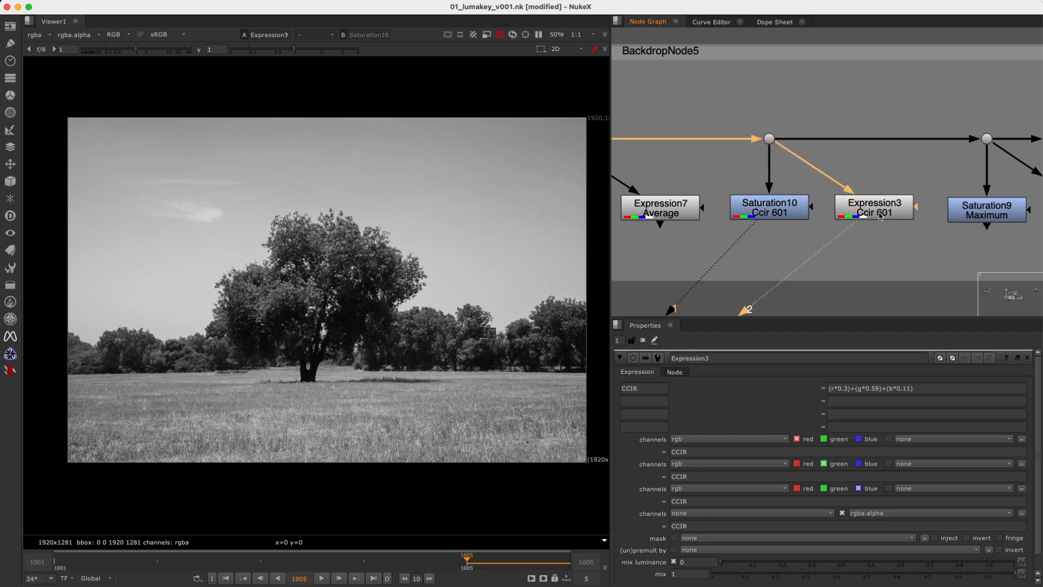
pyautogui.moveTo(934, 173); pyautogui.dragTo(811, 253)
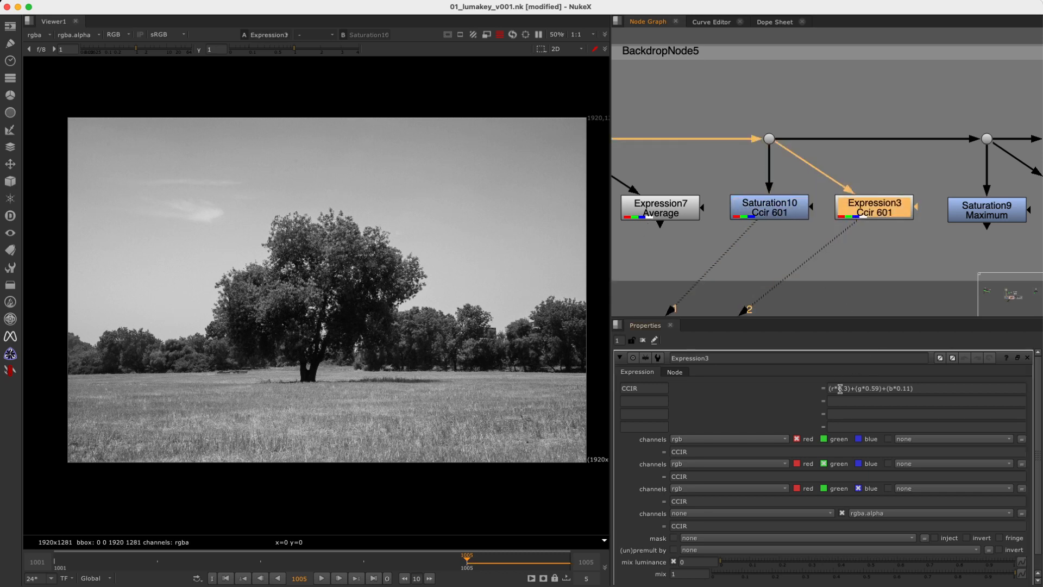
pyautogui.doubleClick(846, 388)
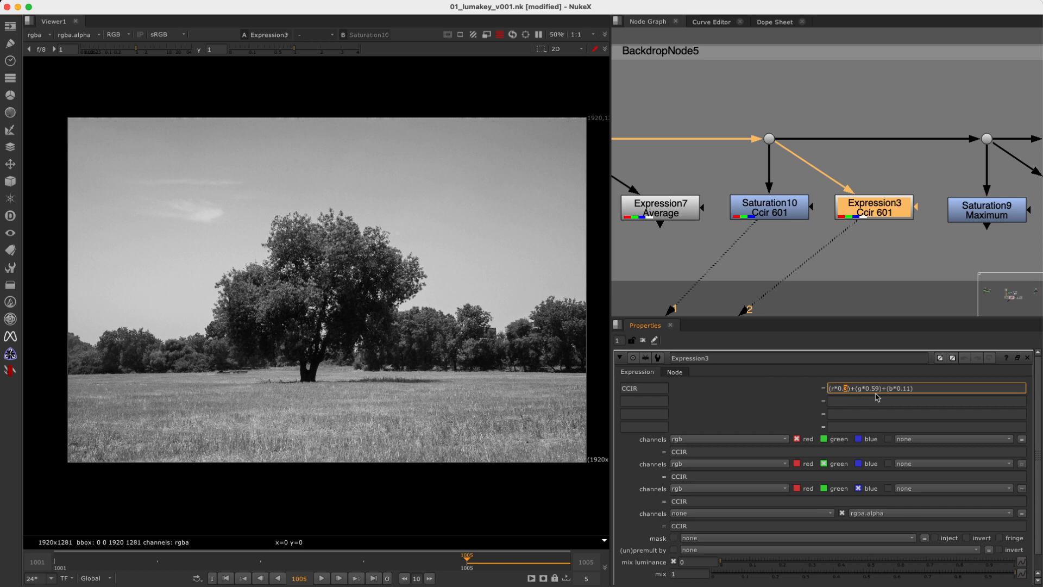
# Show the COLOR_LUMINANCE1 HumanEye chart in the viewer to examine its red, green and blue percentages.
pyautogui.moveTo(834, 111); pyautogui.dragTo(902, 274, button='middle')
pyautogui.moveTo(797, 131); pyautogui.dragTo(893, 274, button='middle')
pyautogui.moveTo(735, 196); pyautogui.dragTo(678, 258, button='middle')
pyautogui.moveTo(977, 167)
pyautogui.mouseDown(button='middle')
pyautogui.moveTo(680, 190)
pyautogui.moveTo(567, 135)
pyautogui.mouseUp(button='middle')
pyautogui.moveTo(943, 242); pyautogui.dragTo(878, 216, button='middle')
pyautogui.moveTo(857, 203); pyautogui.dragTo(860, 200)
pyautogui.doubleClick(846, 199)
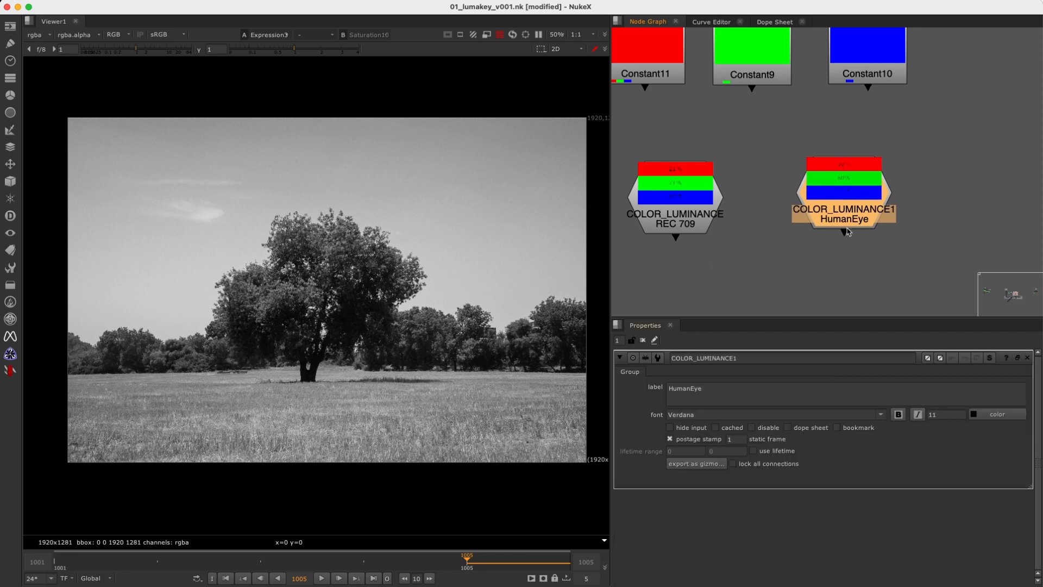
pyautogui.press('2')
pyautogui.click(790, 247)
pyautogui.moveTo(394, 353); pyautogui.dragTo(247, 420)
pyautogui.scroll(-5, 869, 252)
# Return to the Ccir 601 nodes and reopen Expression3's properties to check its weights against the HumanEye chart.
pyautogui.moveTo(848, 269)
pyautogui.mouseDown(button='middle')
pyautogui.moveTo(840, 123)
pyautogui.moveTo(879, 69)
pyautogui.mouseUp(button='middle')
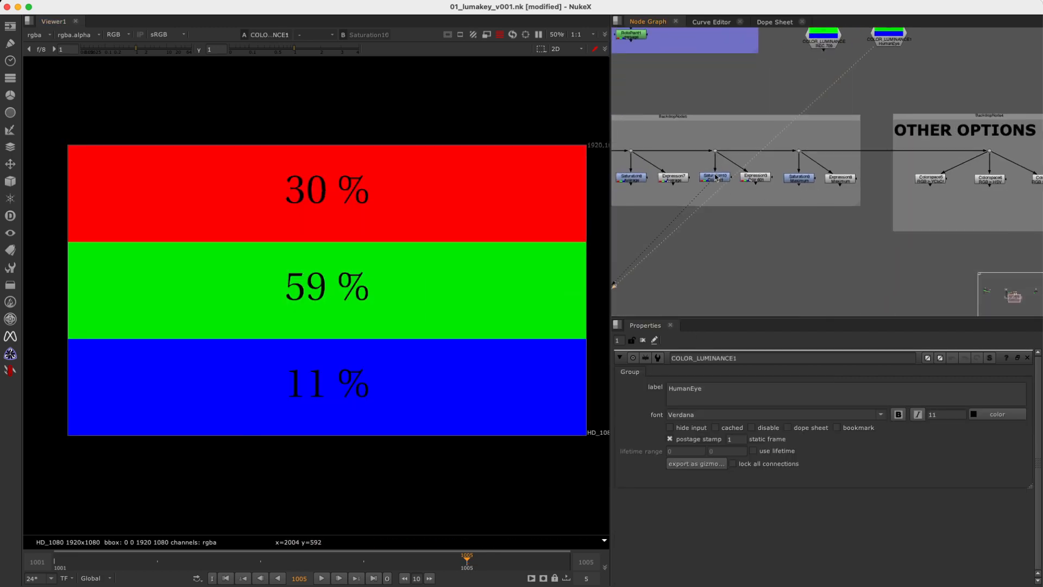
pyautogui.scroll(5, 716, 181)
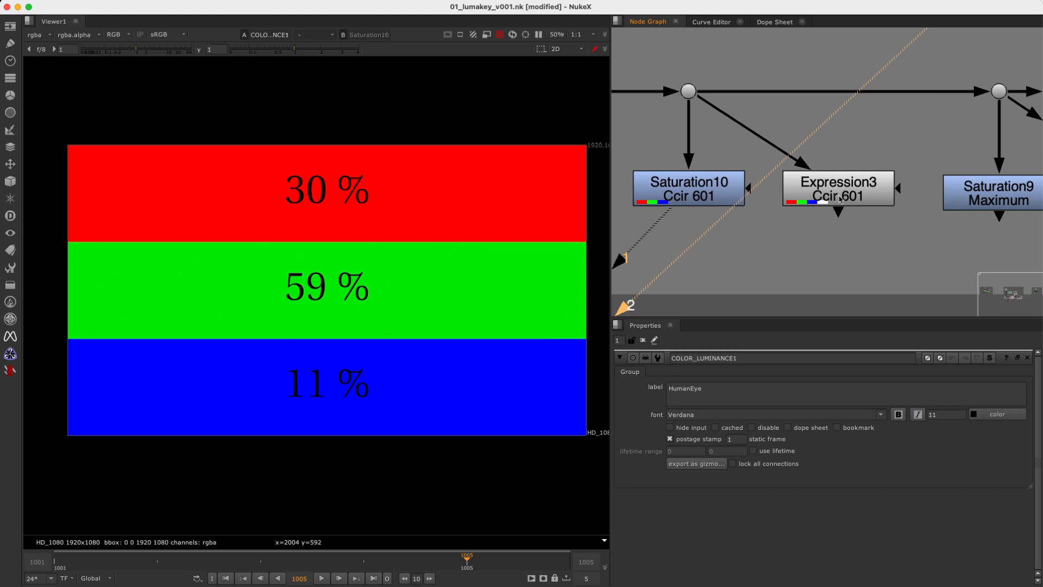
pyautogui.click(699, 203)
pyautogui.click(850, 198)
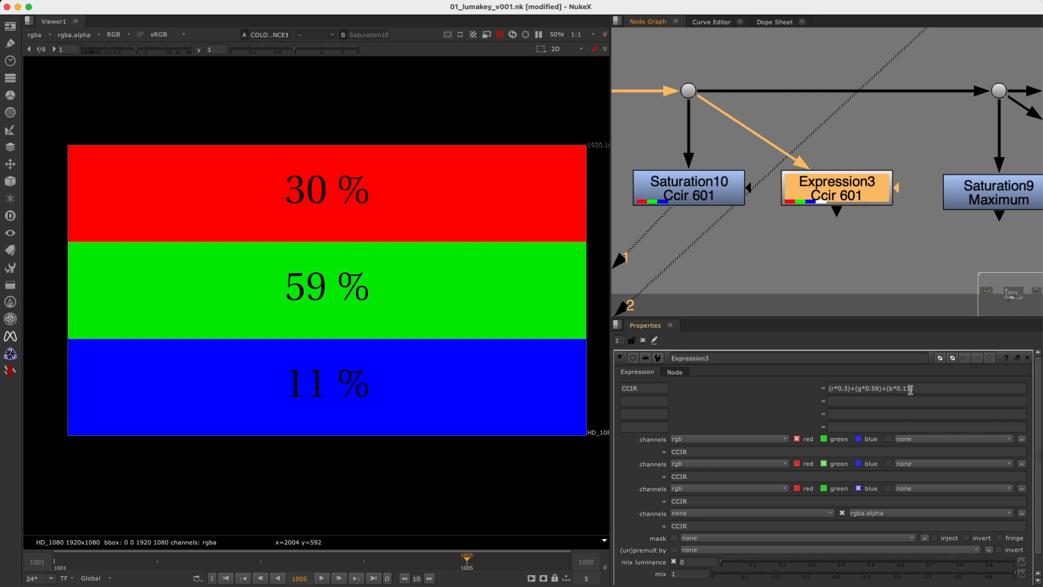
# Alternate the viewer between Saturation10 and Expression3 to compare their Ccir 601 results.
pyautogui.moveTo(755, 148); pyautogui.dragTo(617, 229)
pyautogui.press('1')
pyautogui.click(837, 195)
pyautogui.press('2')
pyautogui.press('1')
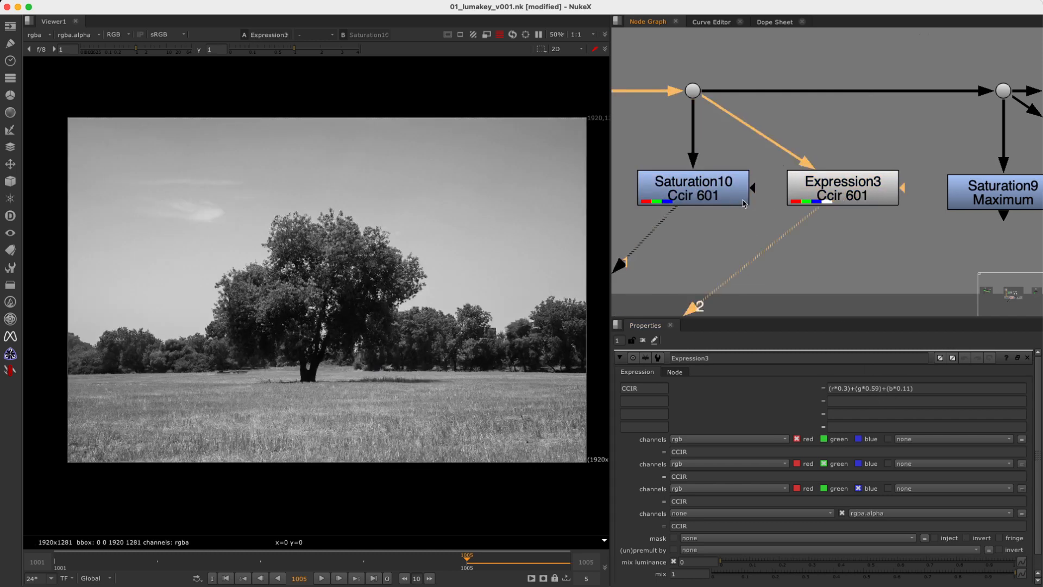
pyautogui.press('2')
pyautogui.press('1')
pyautogui.click(842, 194)
pyautogui.press('2')
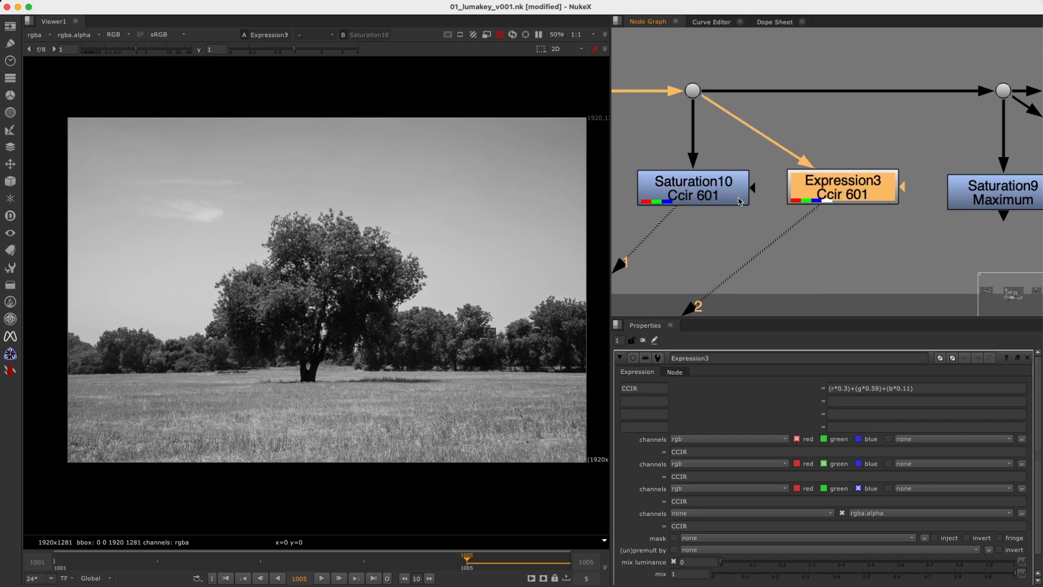
# Open Saturation9's properties and review the luminance math options, keeping Maximum.
pyautogui.scroll(-4, 887, 182)
pyautogui.moveTo(1021, 189); pyautogui.dragTo(822, 181, button='middle')
pyautogui.scroll(3, 822, 181)
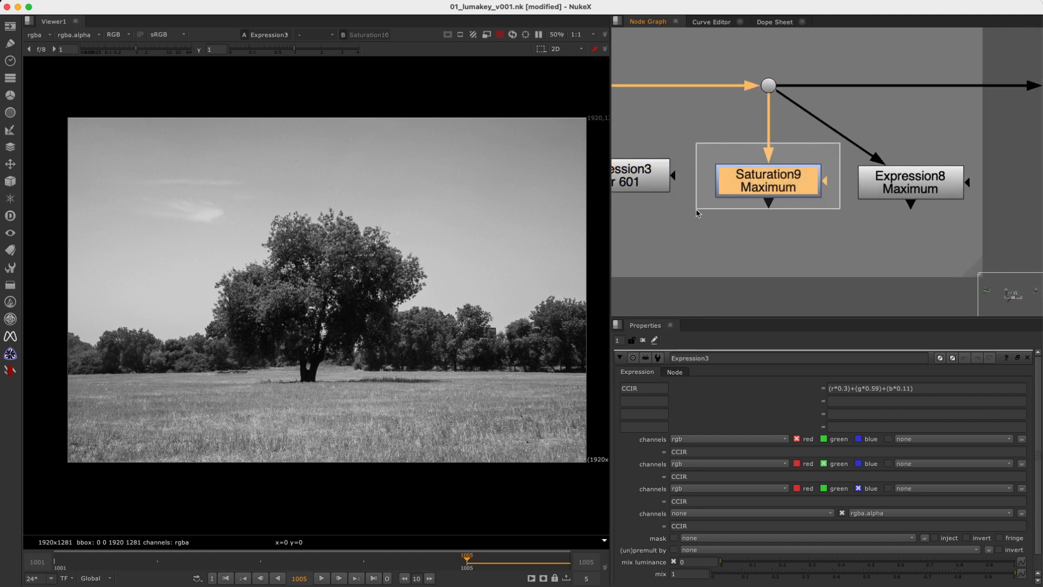
pyautogui.doubleClick(759, 184)
pyautogui.click(699, 412)
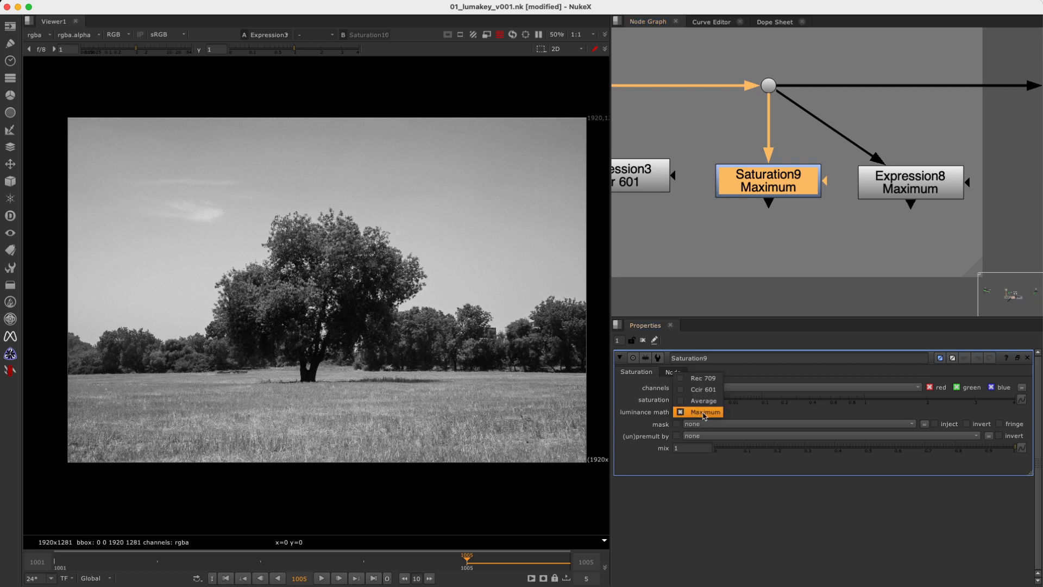
pyautogui.click(707, 415)
# Show Saturation9 and Expression8 in turn, and open Expression8's properties to examine its max formula.
pyautogui.moveTo(697, 228); pyautogui.dragTo(836, 167)
pyautogui.press('1')
pyautogui.press('2')
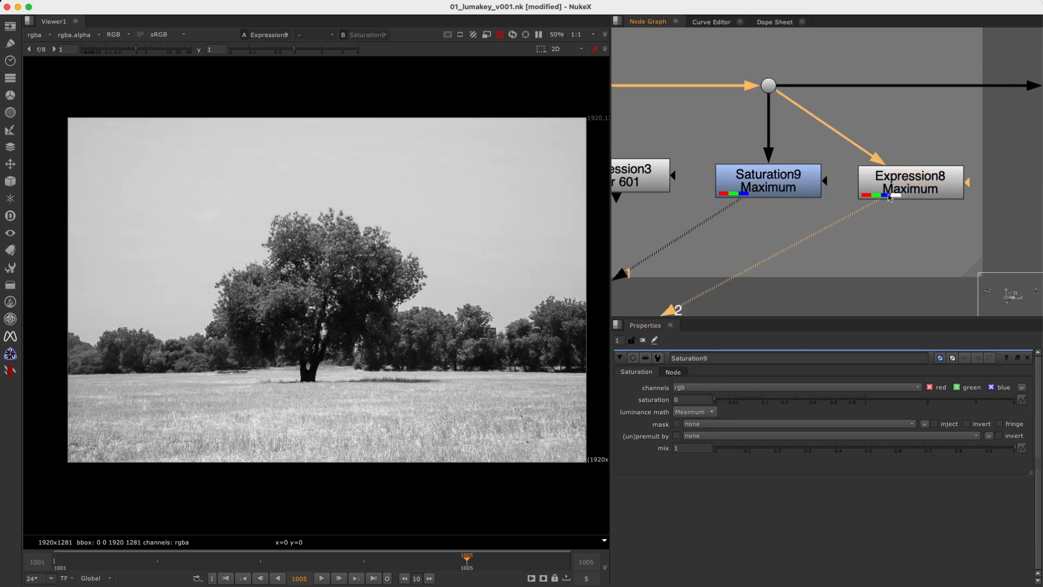
pyautogui.doubleClick(884, 195)
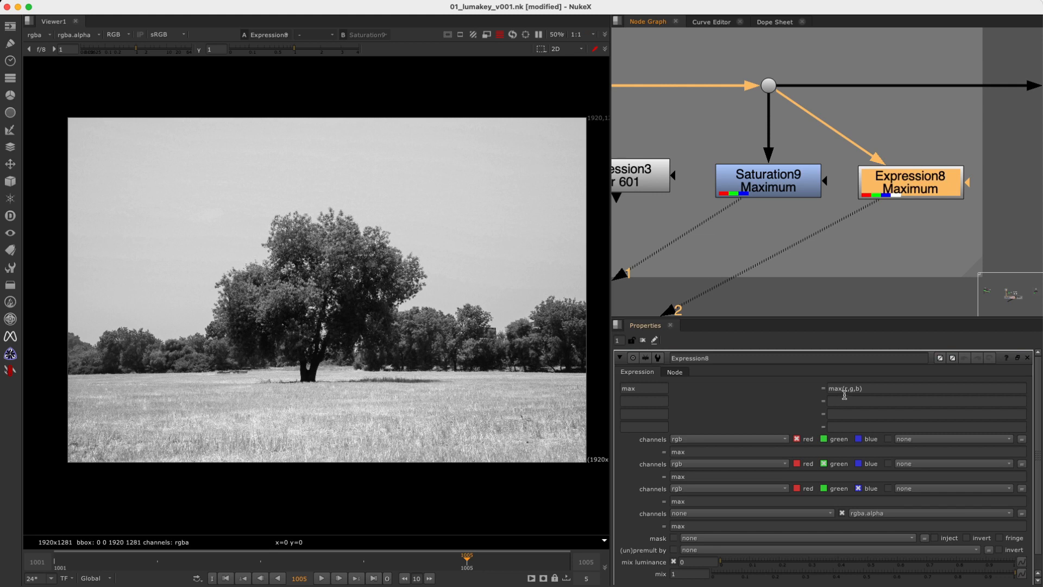
pyautogui.moveTo(872, 387); pyautogui.dragTo(802, 392)
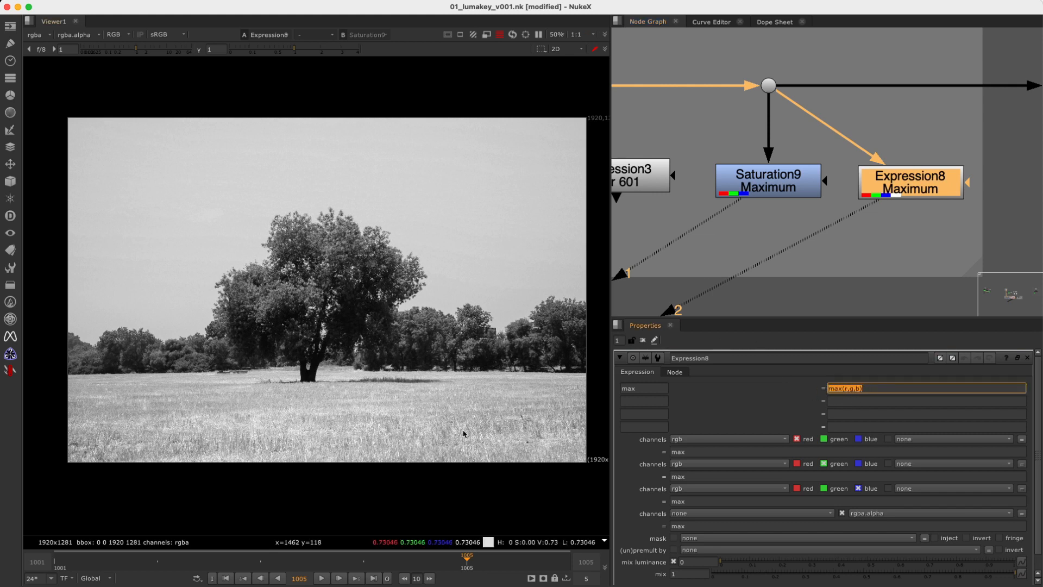
# Show the original colour image feeding Saturation9 and sample a single sky pixel beside the tree.
pyautogui.press('1')
pyautogui.scroll(5, 505, 250)
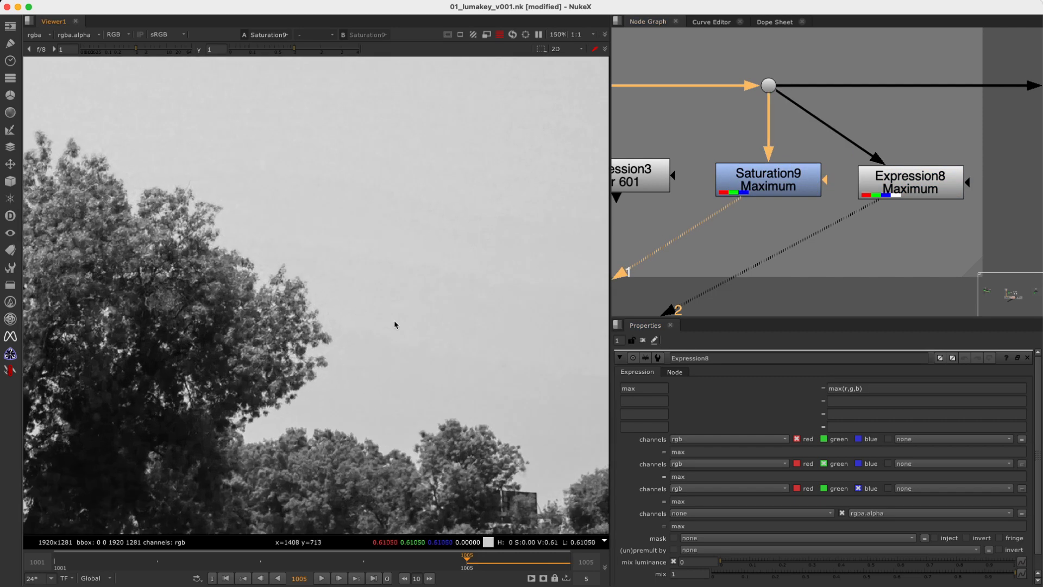
pyautogui.press('Up')
pyautogui.scroll(5, 370, 321)
pyautogui.scroll(6, 371, 319)
pyautogui.keyDown('ctrl'); pyautogui.click(415, 298); pyautogui.keyUp('ctrl')
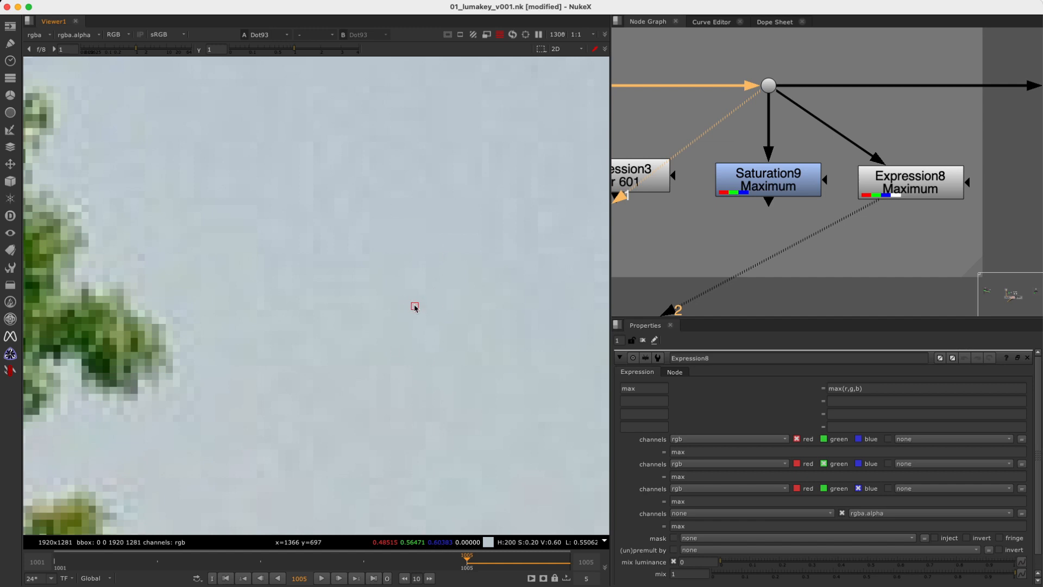
# Alternate the viewer between the colour source and Saturation9 to compare the sampled pixel's RGB values.
pyautogui.click(781, 183)
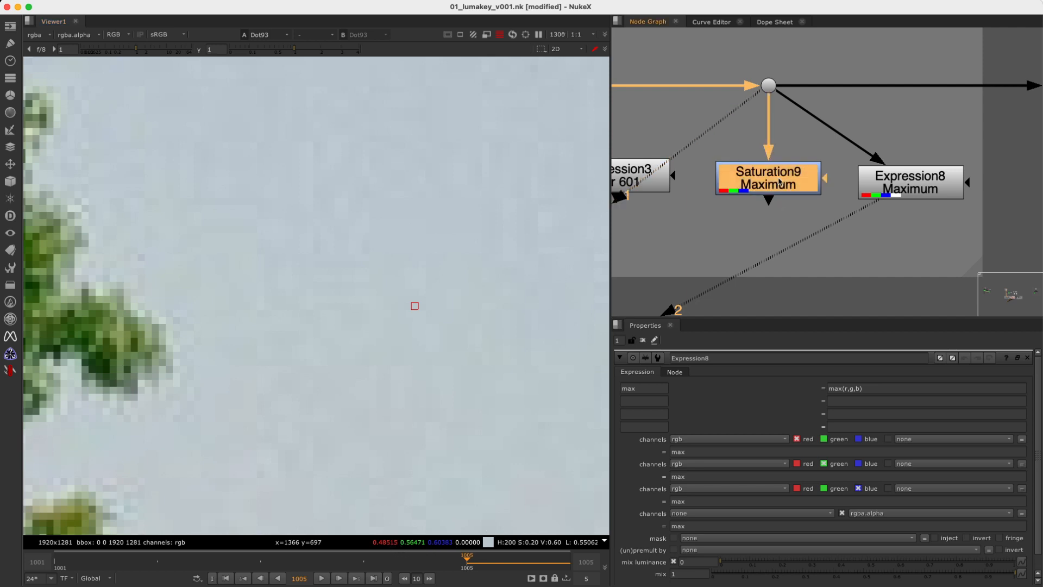
pyautogui.press('1')
pyautogui.moveTo(802, 60); pyautogui.dragTo(727, 119)
pyautogui.press('1')
pyautogui.click(775, 187)
pyautogui.press('2')
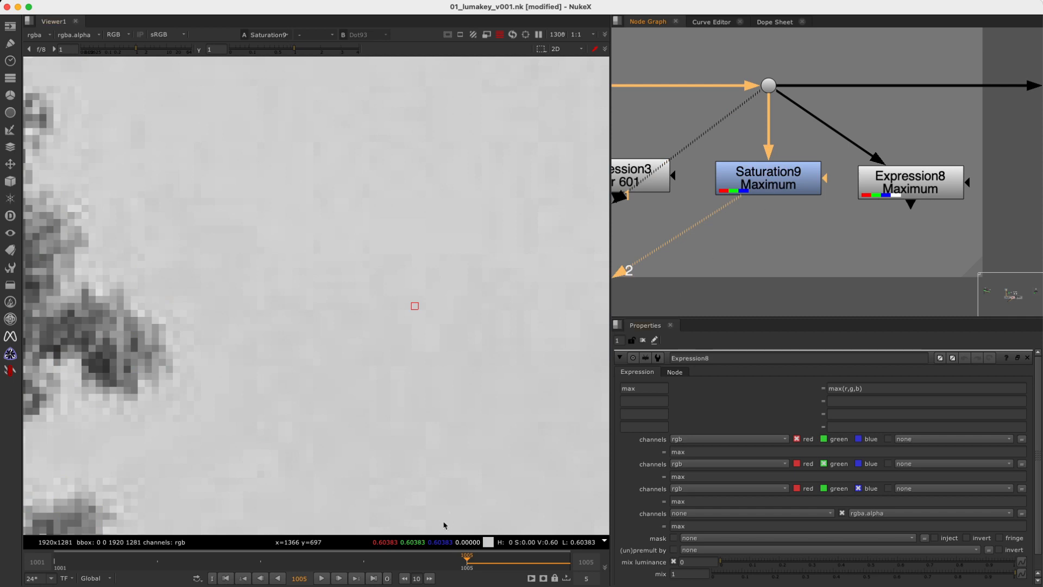
pyautogui.press('1')
pyautogui.press('2')
pyautogui.press('1')
pyautogui.press('2')
pyautogui.press('1')
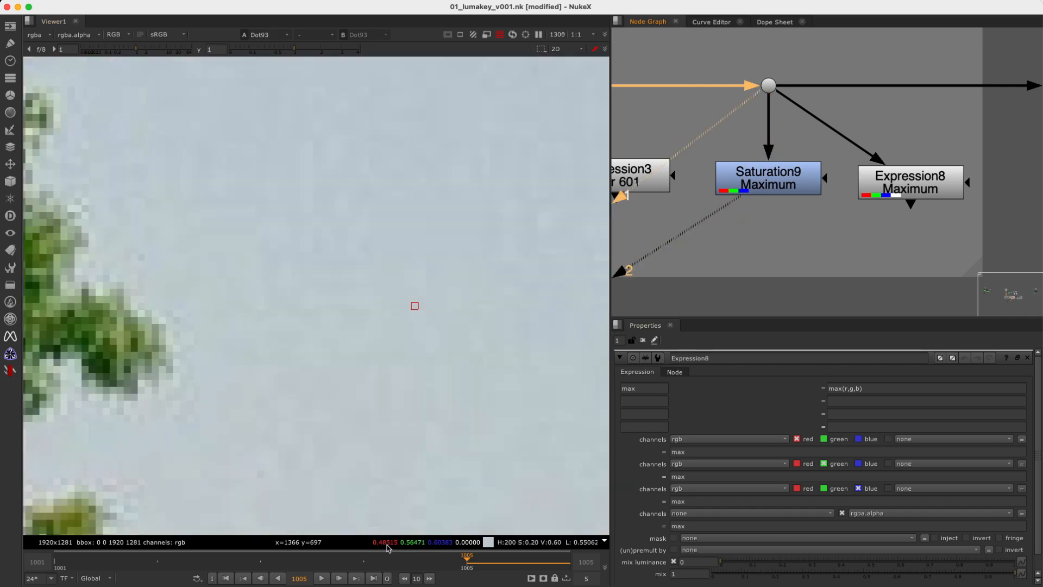
pyautogui.press('2')
pyautogui.press('1')
# Show the colour source from the dot above Saturation12 at the start of the SATURATION backdrop.
pyautogui.scroll(-5, 904, 192)
pyautogui.moveTo(862, 208); pyautogui.dragTo(977, 203, button='middle')
pyautogui.moveTo(718, 150); pyautogui.dragTo(681, 176, button='middle')
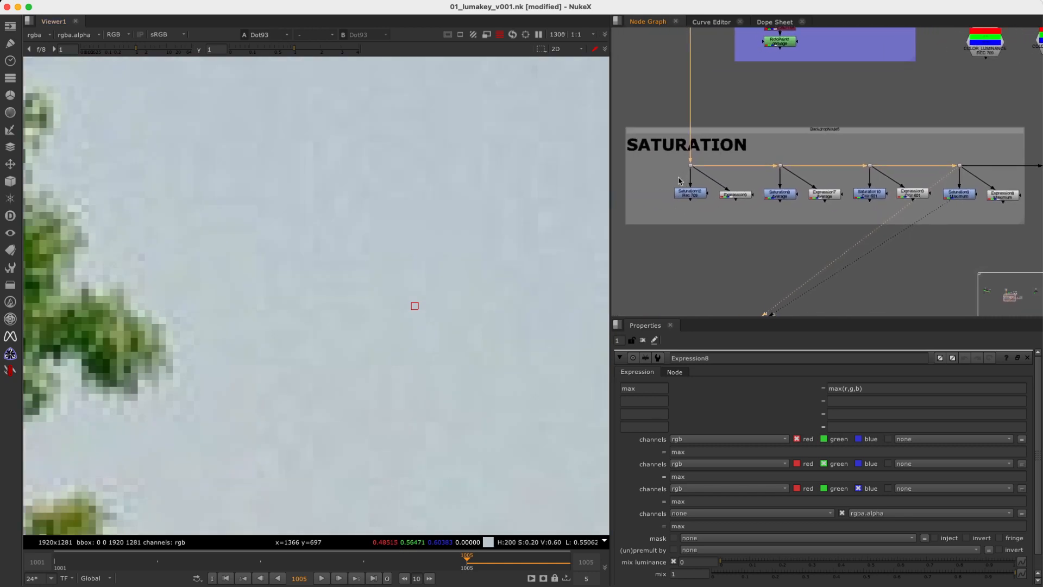
pyautogui.moveTo(702, 156); pyautogui.dragTo(669, 177)
pyautogui.press('1')
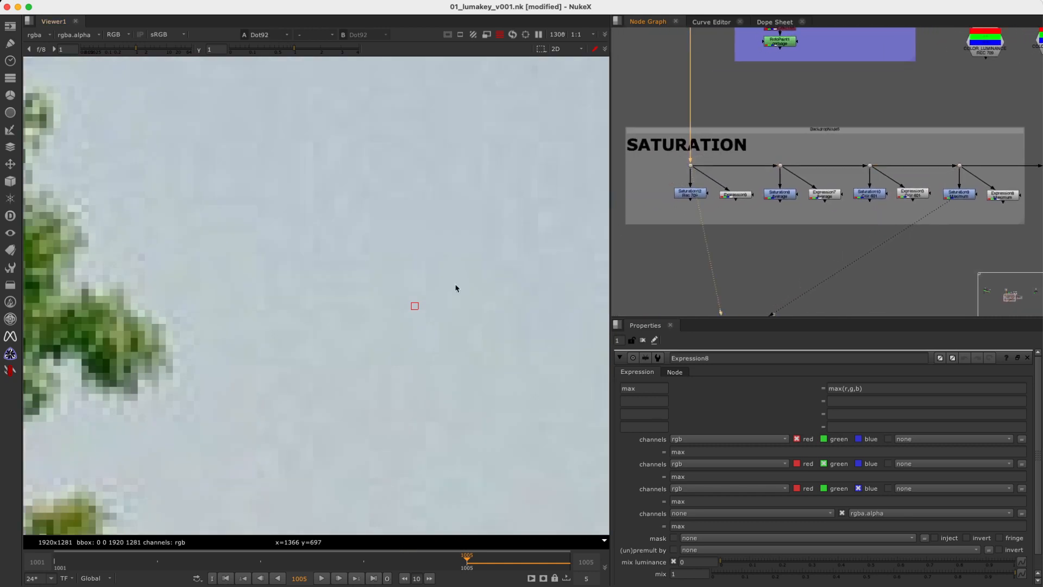
# Show Saturation12's Rec 709 output with the whole tree image in view.
pyautogui.scroll(-8, 387, 247)
pyautogui.moveTo(312, 296); pyautogui.dragTo(349, 212, button='middle')
pyautogui.click(691, 194)
pyautogui.press('1')
pyautogui.scroll(-7, 313, 338)
pyautogui.scroll(-3, 542, 289)
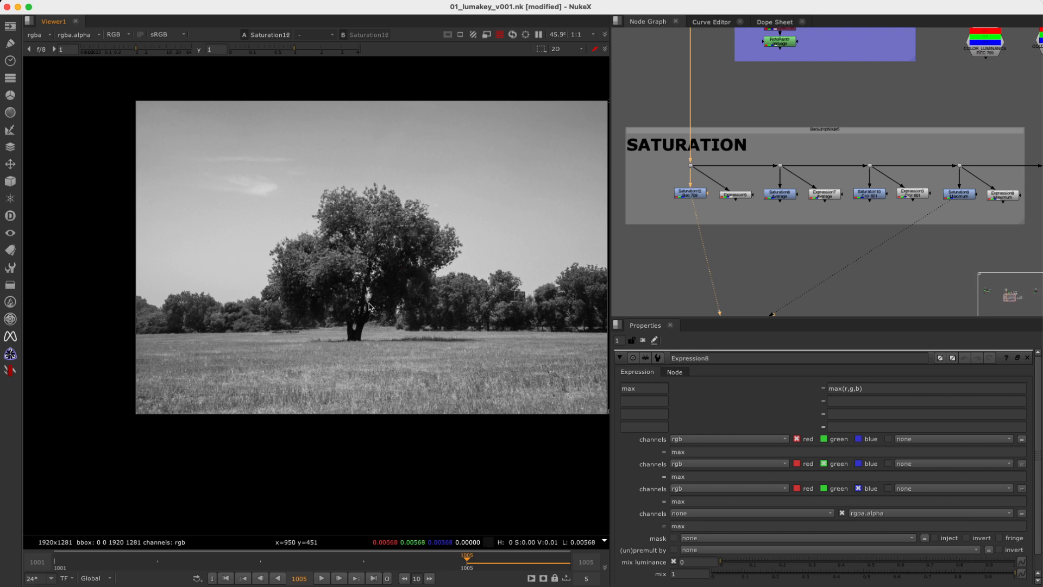
pyautogui.moveTo(509, 292); pyautogui.dragTo(447, 304, button='middle')
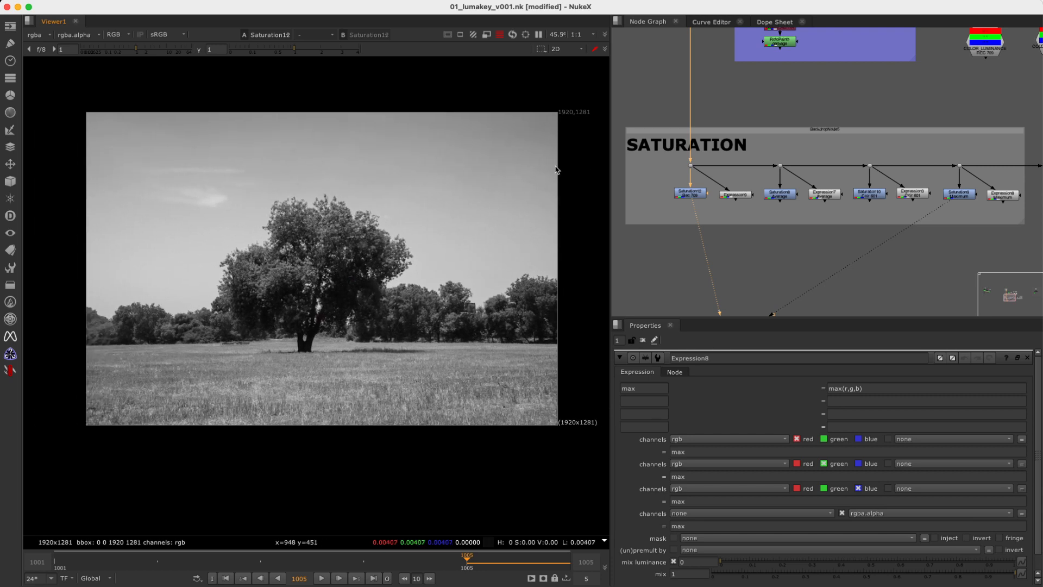
# Sample regions of the sky in Saturation12's output, ending with one about 341 x 242 pixels right of the tree.
pyautogui.moveTo(885, 243); pyautogui.dragTo(879, 253, button='middle')
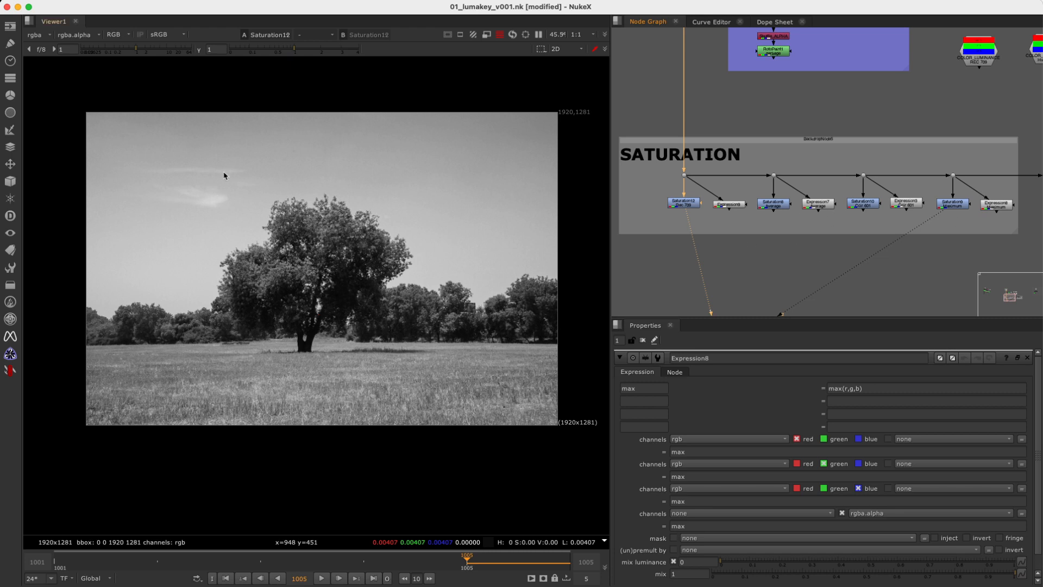
pyautogui.keyDown('shift'); pyautogui.keyDown('super'); pyautogui.moveTo(150, 133); pyautogui.dragTo(248, 194); pyautogui.keyUp('super'); pyautogui.keyUp('shift')
pyautogui.keyDown('shift'); pyautogui.keyDown('super'); pyautogui.moveTo(410, 138); pyautogui.dragTo(494, 196); pyautogui.keyUp('super'); pyautogui.keyUp('shift')
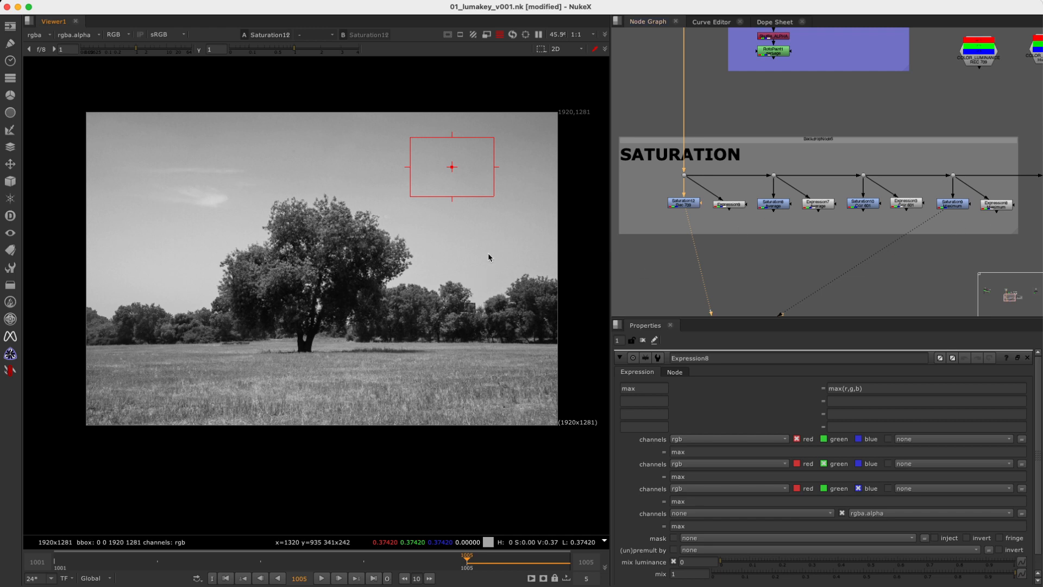
# Show the output of Colorspace5 (RGB > YCbCr) in the OTHER OPTIONS backdrop and open its settings.
pyautogui.hscroll(10, 911, 252)
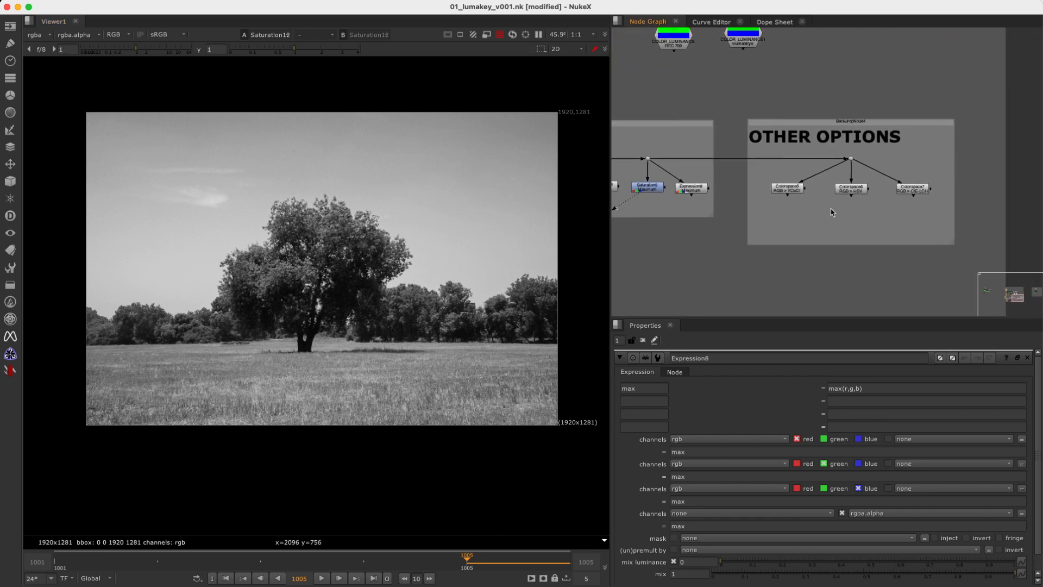
pyautogui.scroll(10, 811, 220)
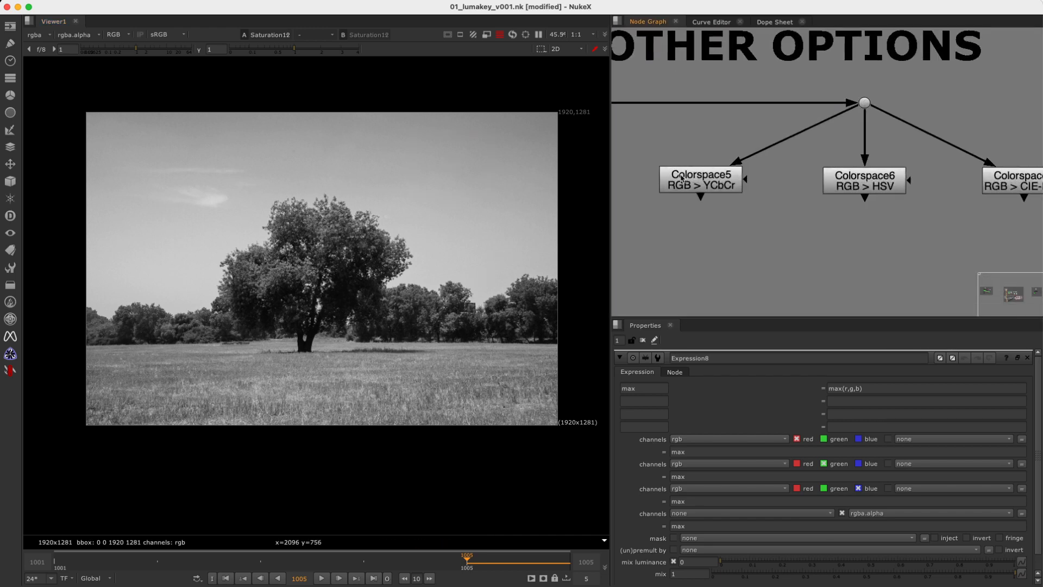
pyautogui.moveTo(652, 143); pyautogui.dragTo(752, 251)
pyautogui.press('1')
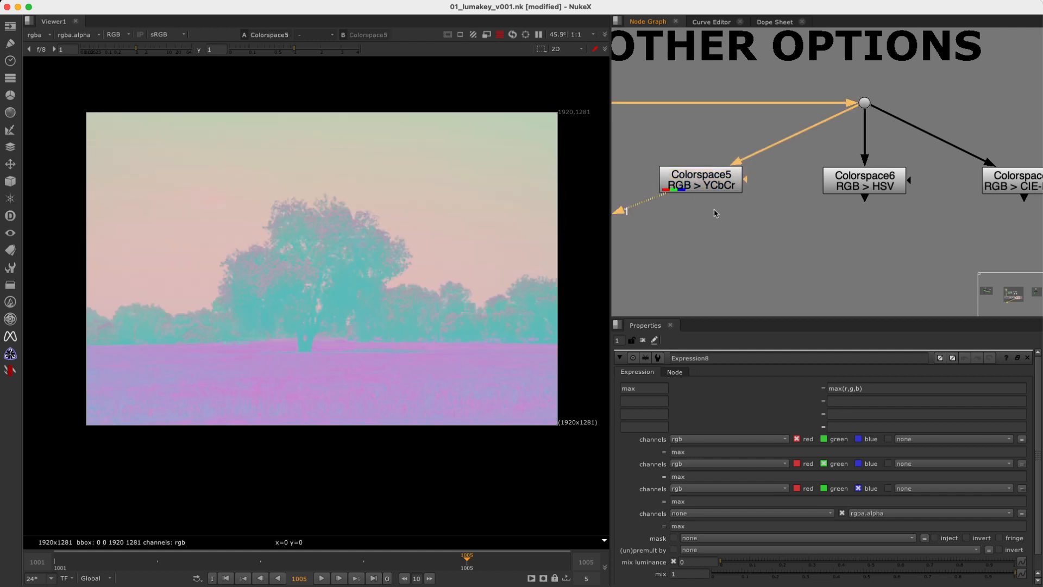
pyautogui.doubleClick(709, 187)
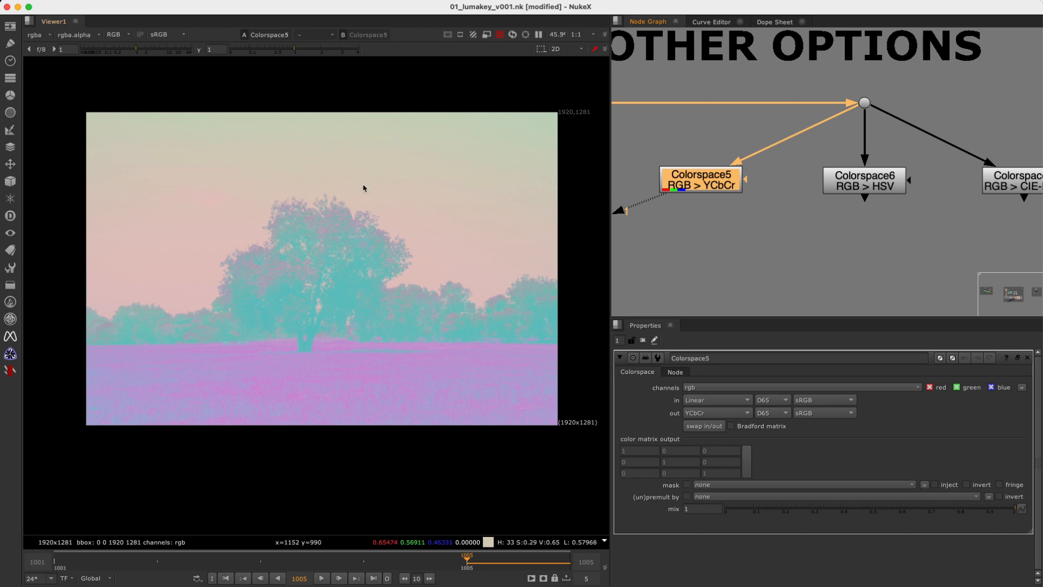
pyautogui.moveTo(911, 77); pyautogui.dragTo(830, 118)
pyautogui.press('1')
pyautogui.click(697, 185)
pyautogui.press('1')
pyautogui.click(698, 185)
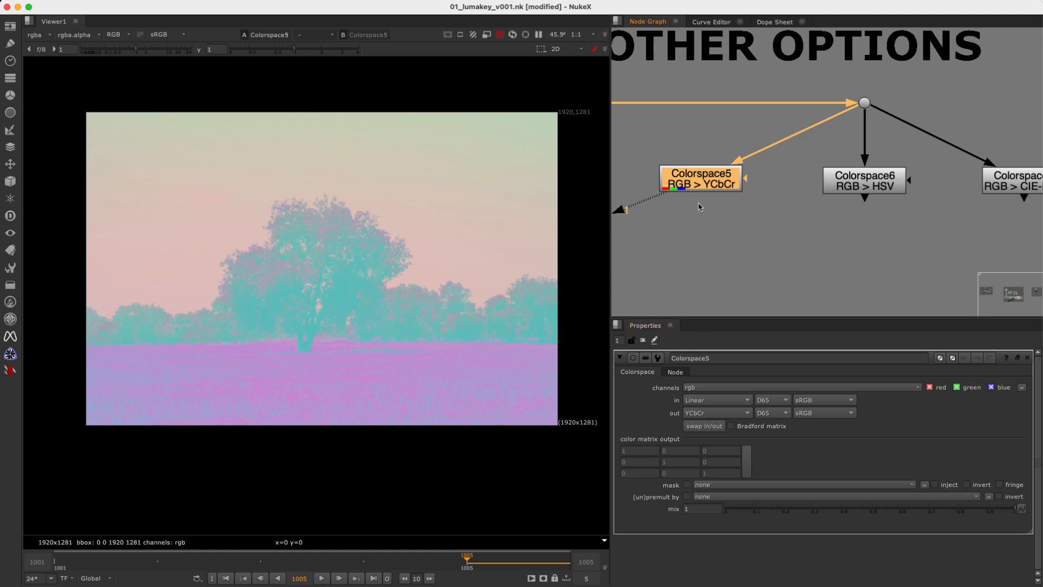
# Examine Colorspace5's red, green and blue channels one at a time, ending on the red channel.
pyautogui.press('r')
pyautogui.press('g')
pyautogui.press('b')
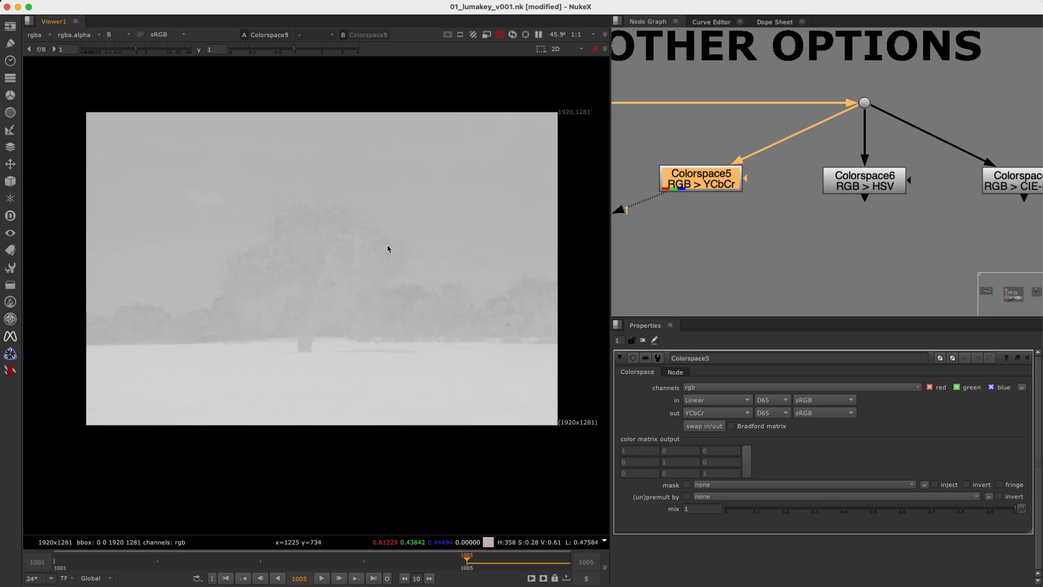
pyautogui.press('r')
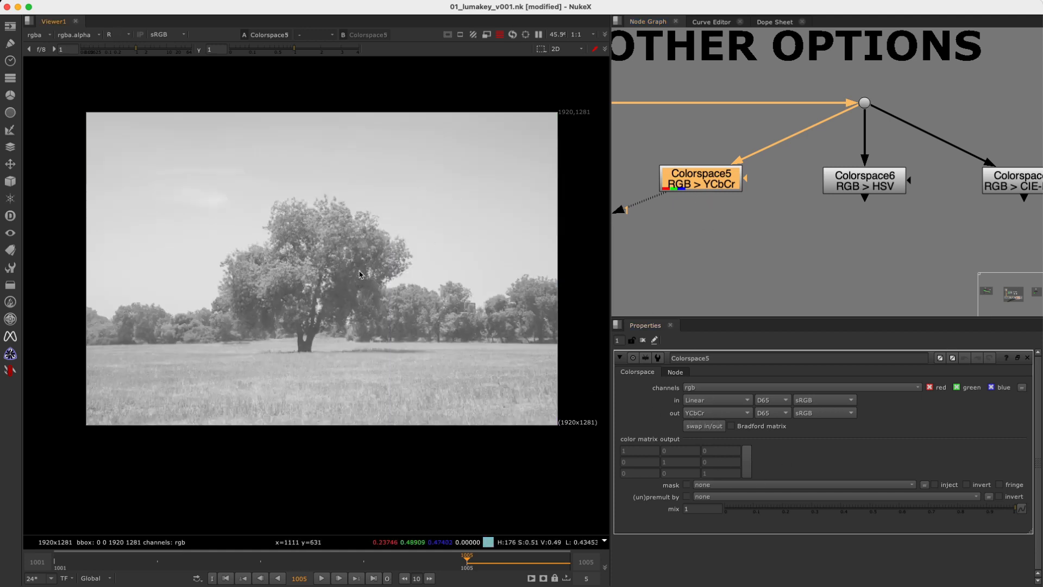
pyautogui.press('g')
pyautogui.press('r')
# Show Colorspace6 (RGB > HSV) with its settings open and examine its red, green and blue channels individually.
pyautogui.moveTo(941, 150); pyautogui.dragTo(879, 188)
pyautogui.press('1')
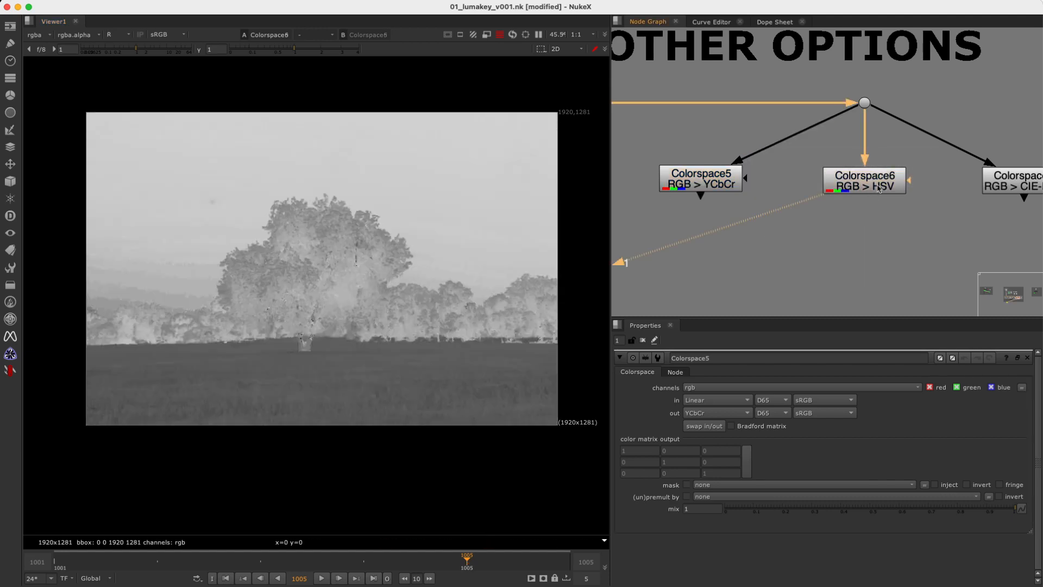
pyautogui.click(879, 188)
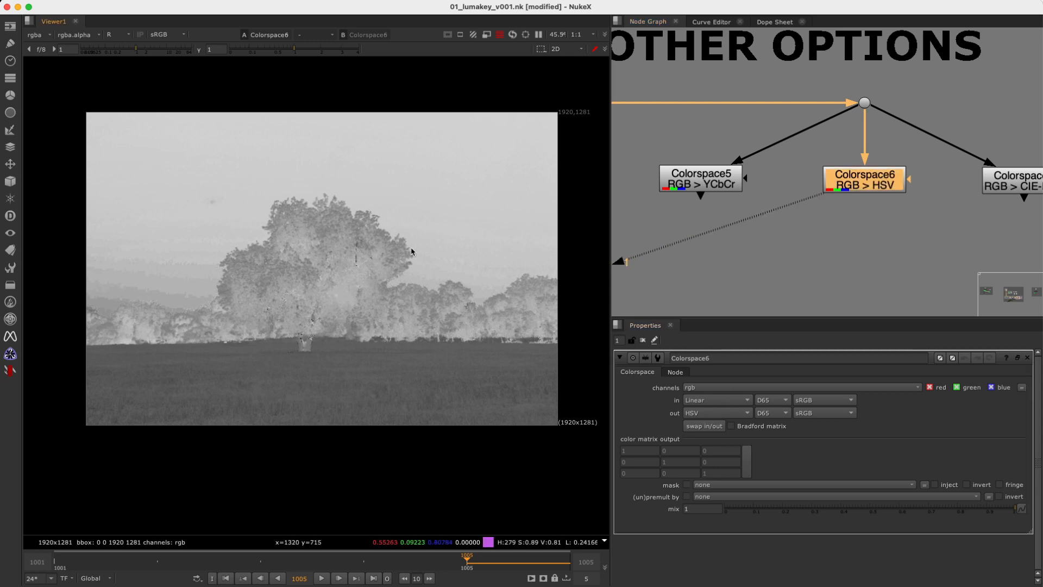
pyautogui.press('r')
pyautogui.press('g')
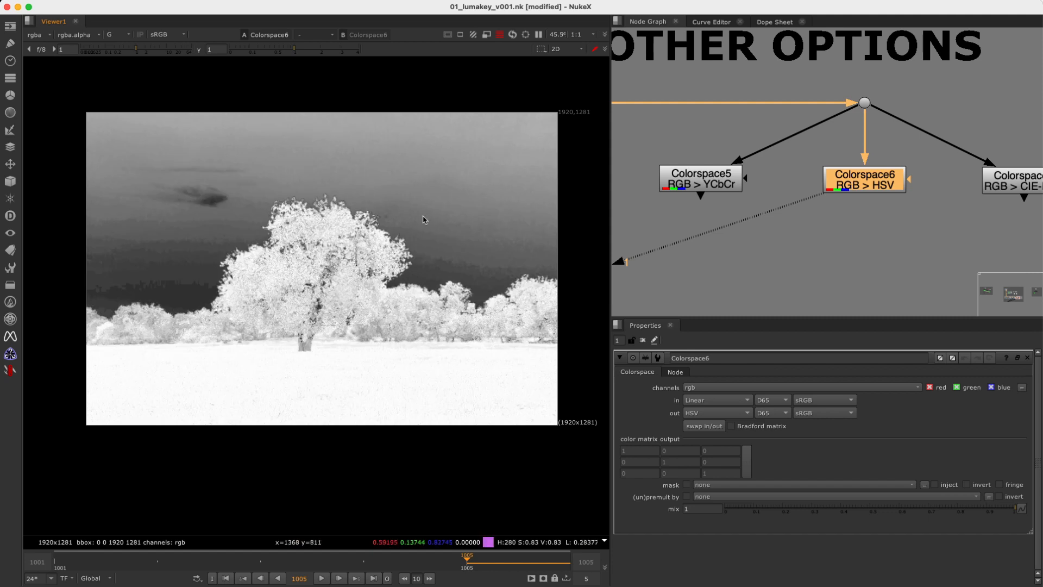
pyautogui.press('b')
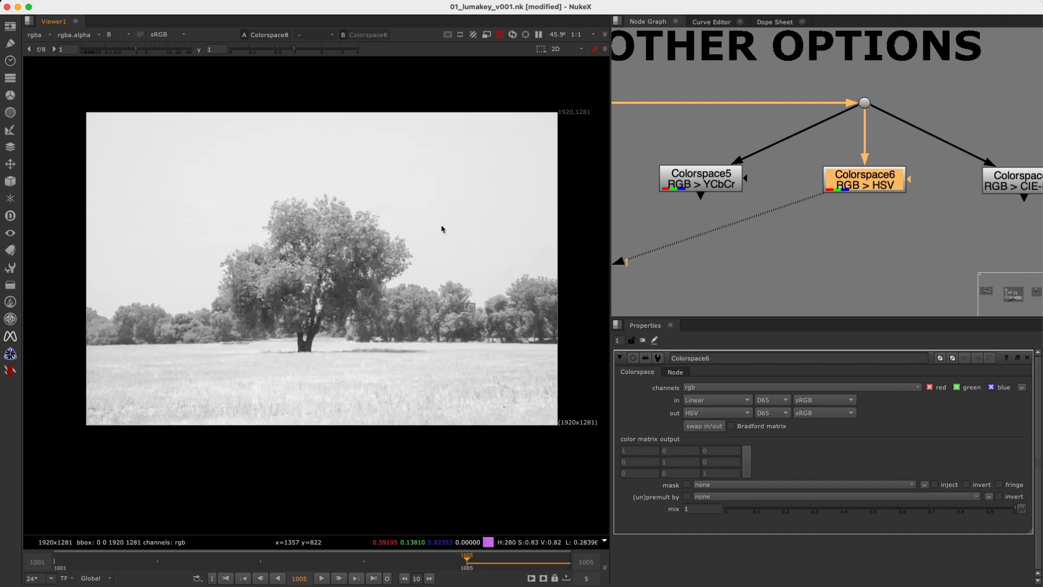
# Open the settings of Colorspace7 (RGB > CIE-LCH) and show its output in the viewer.
pyautogui.moveTo(997, 212); pyautogui.dragTo(852, 209, button='middle')
pyautogui.doubleClick(886, 186)
pyautogui.press('1')
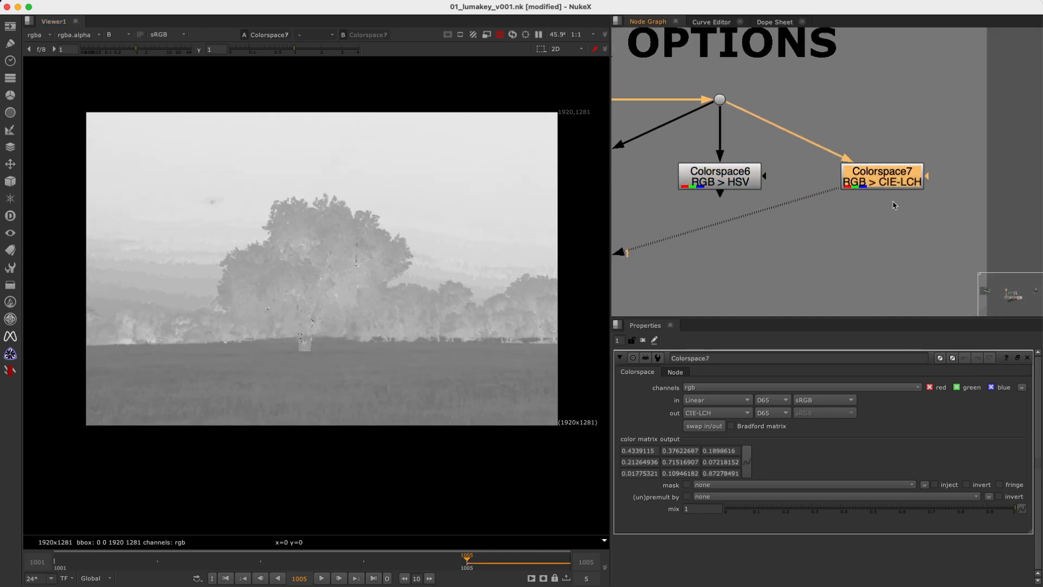
pyautogui.click(858, 208)
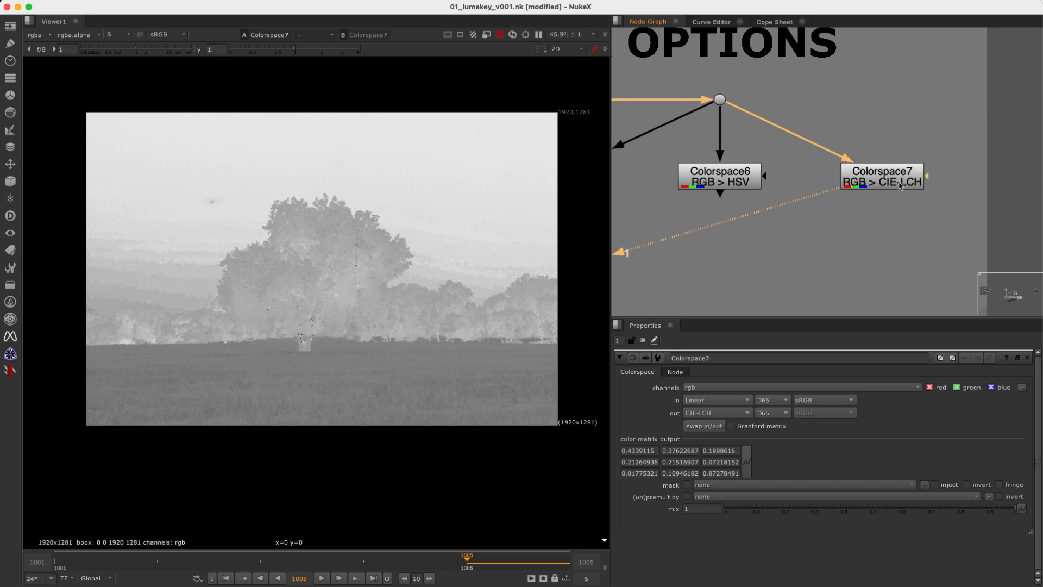
# Examine Colorspace7's red, green and blue channels individually, then return the viewer to full RGB.
pyautogui.press('r')
pyautogui.press('g')
pyautogui.press('b')
pyautogui.press('r')
pyautogui.press('g')
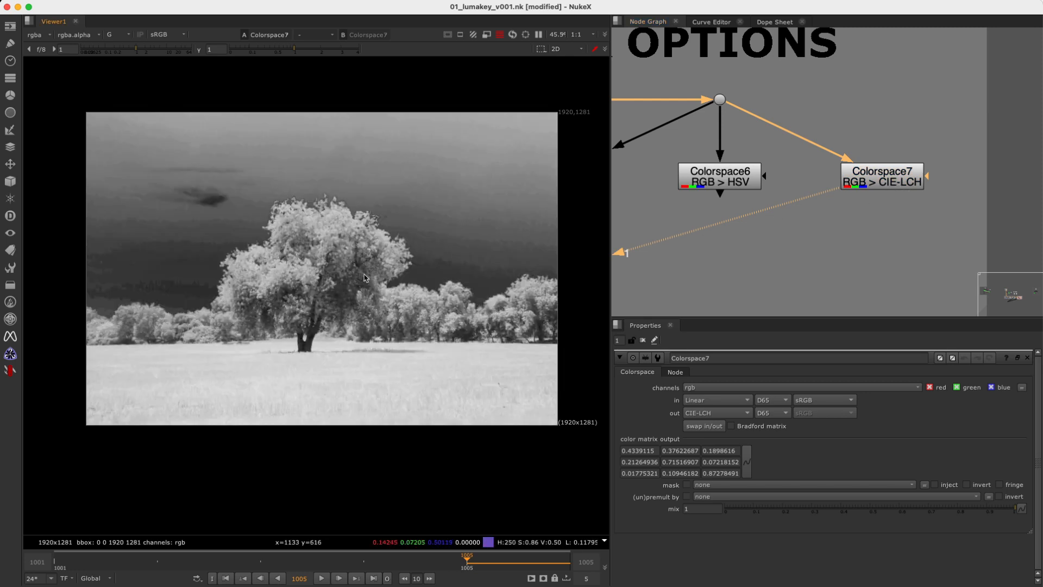
pyautogui.press('r')
pyautogui.press('r')
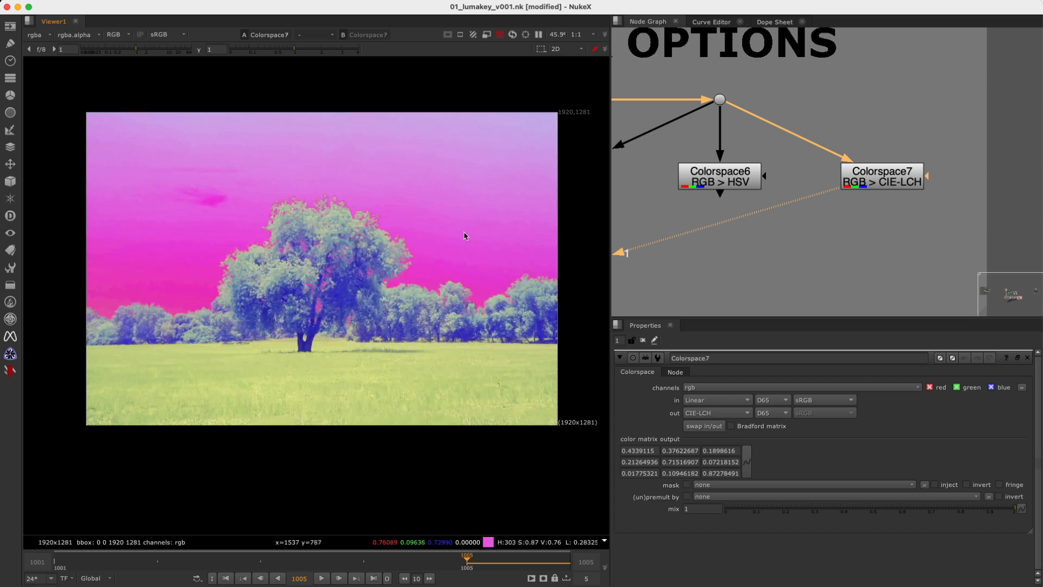
# Show the original colour image from the dot feeding the three Colorspace nodes, with the whole OTHER OPTIONS backdrop in view.
pyautogui.scroll(-3, 466, 235)
pyautogui.moveTo(426, 251); pyautogui.dragTo(356, 269, button='middle')
pyautogui.scroll(3, 355, 269)
pyautogui.scroll(-1, 356, 269)
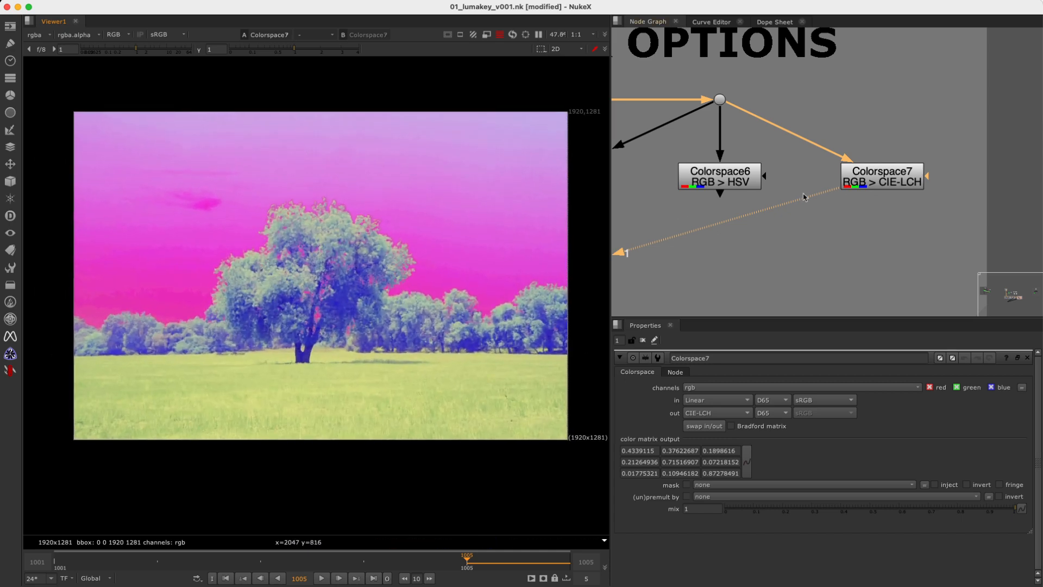
pyautogui.scroll(-2, 868, 199)
pyautogui.moveTo(780, 215); pyautogui.dragTo(924, 197, button='middle')
pyautogui.scroll(-2, 853, 216)
pyautogui.moveTo(916, 134); pyautogui.dragTo(855, 125, button='middle')
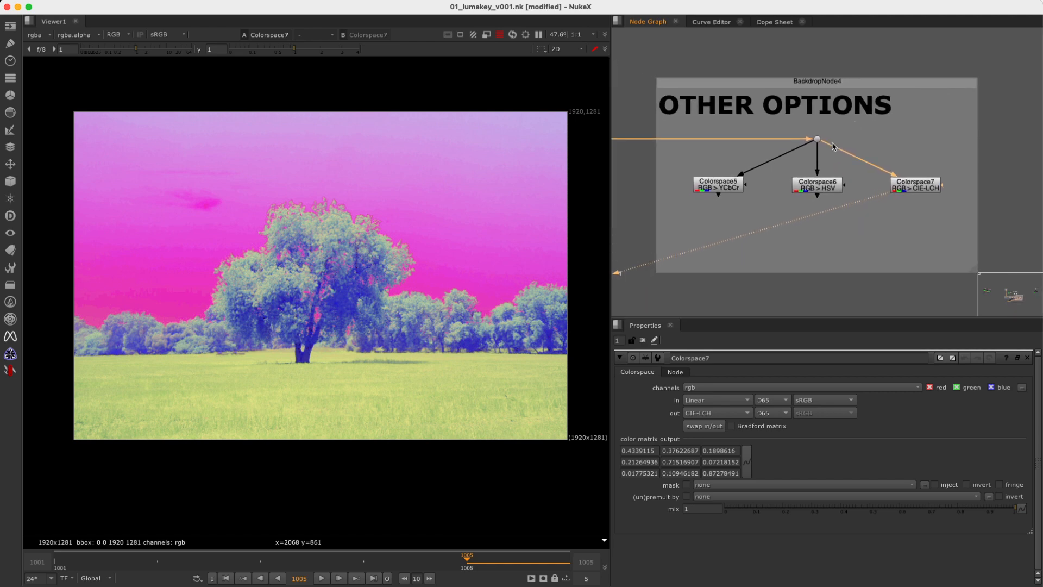
pyautogui.click(817, 139)
pyautogui.press('1')
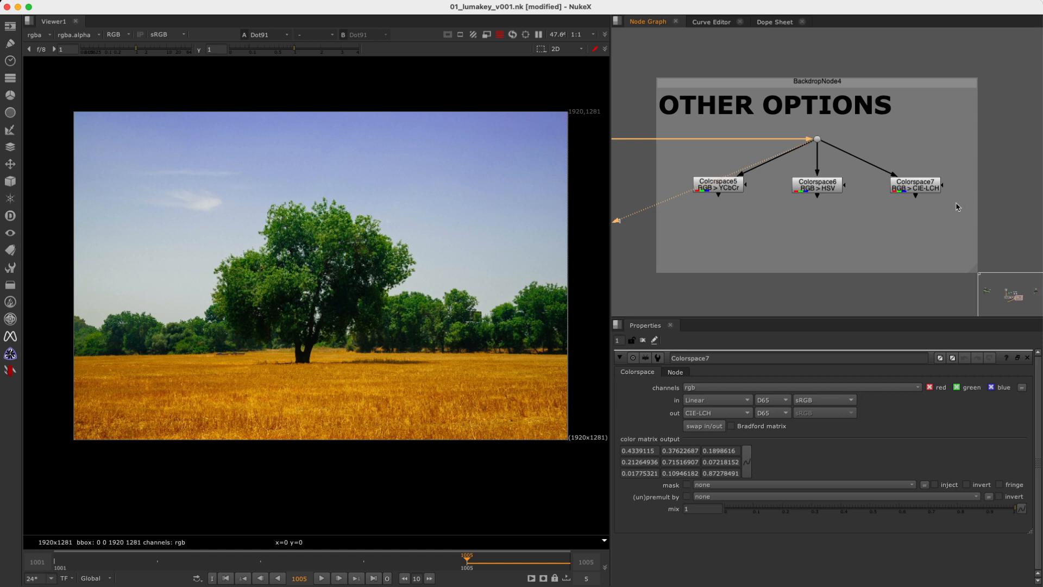
# Add a ChannelContactSheet node below Colorspace5 and connect its input to the source dot.
pyautogui.click(708, 256)
pyautogui.press('Tab')
pyautogui.write('channel')
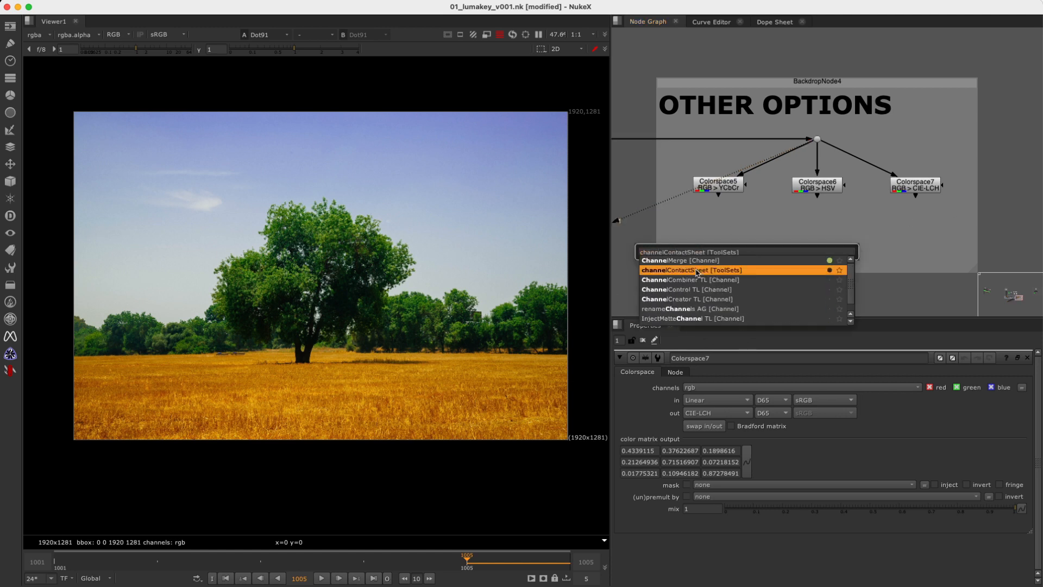
pyautogui.click(695, 270)
pyautogui.doubleClick(712, 253)
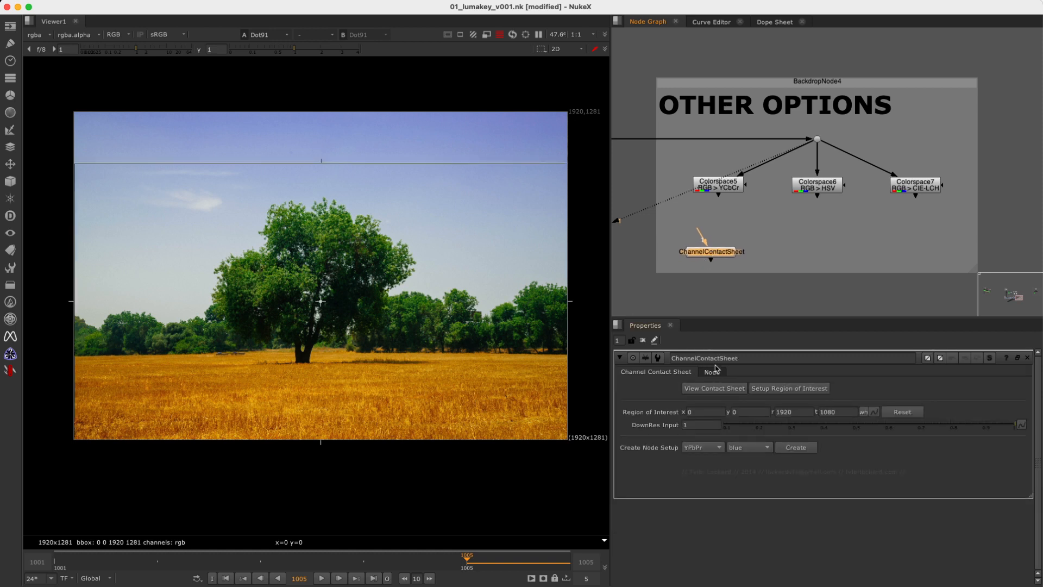
pyautogui.moveTo(703, 232); pyautogui.dragTo(816, 140)
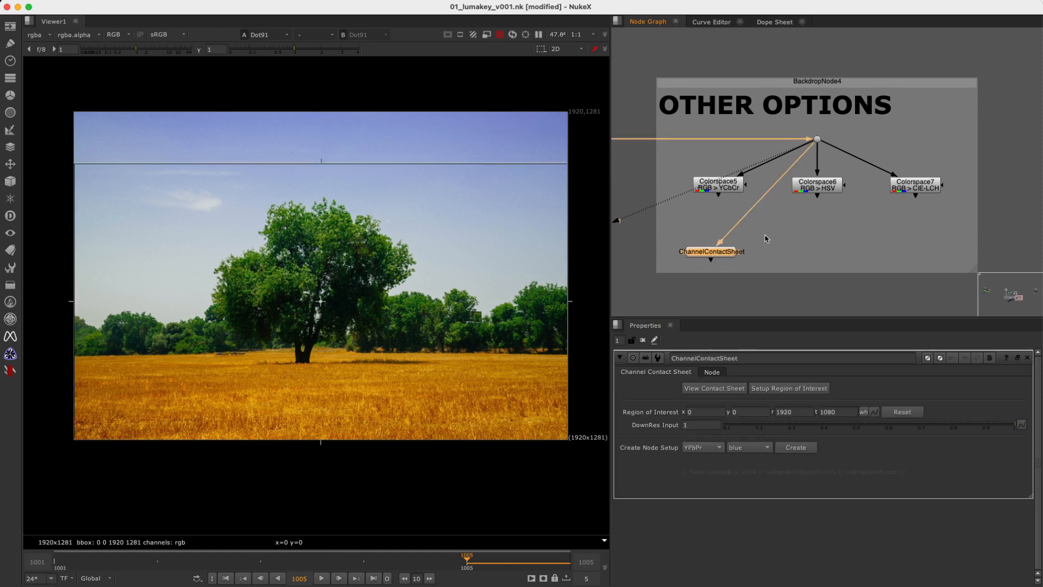
# Show the ChannelContactSheet output with its upper colour space rows and column headings in view.
pyautogui.press('1')
pyautogui.moveTo(411, 267); pyautogui.dragTo(404, 374, button='middle')
pyautogui.keyDown('alt'); pyautogui.moveTo(254, 187); pyautogui.dragTo(280, 184, button='middle'); pyautogui.keyUp('alt')
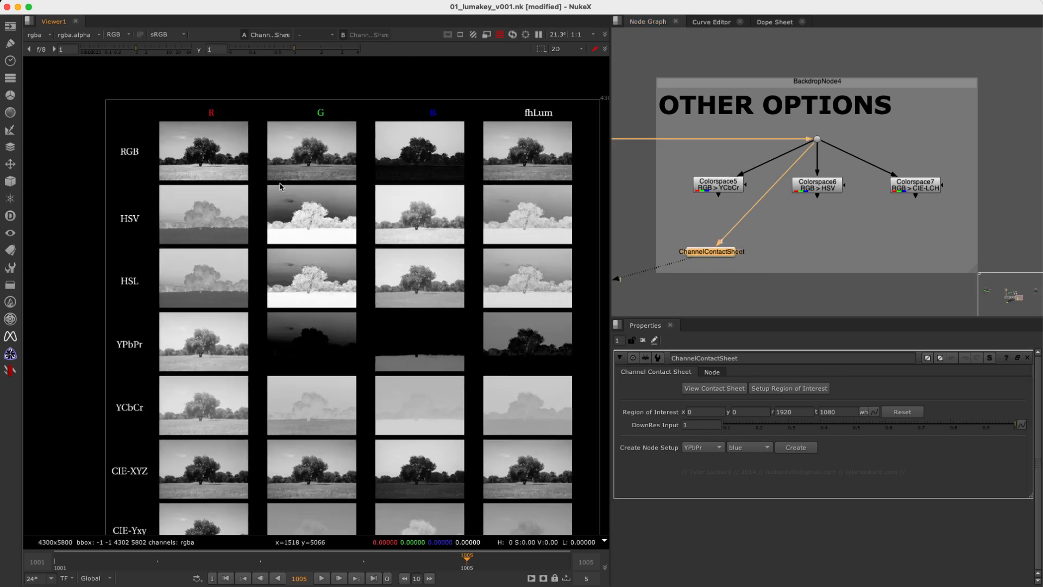
# Look over the available output colour spaces in Colorspace5's settings, keeping YCbCr.
pyautogui.click(723, 185)
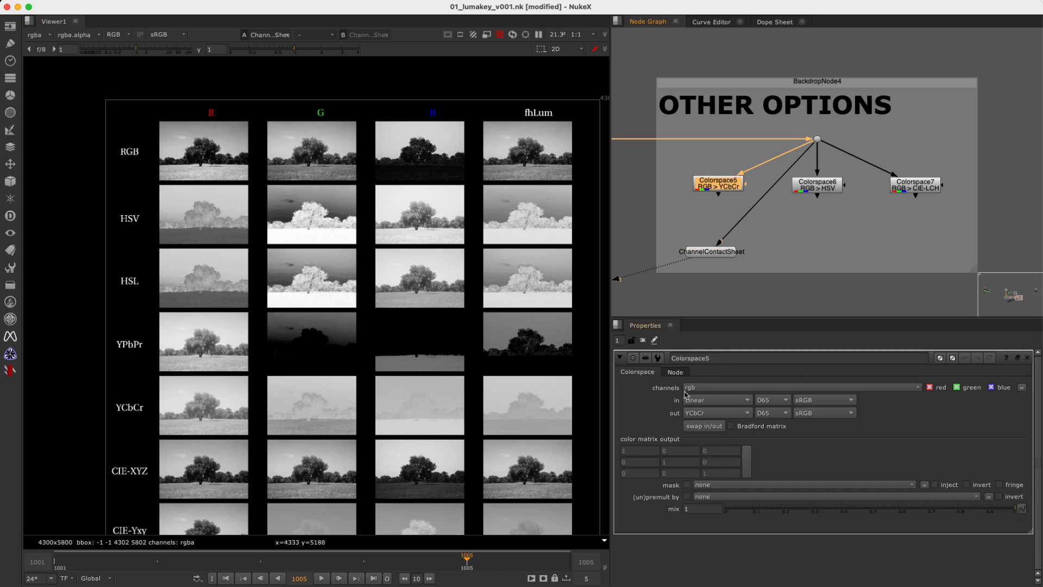
pyautogui.click(707, 414)
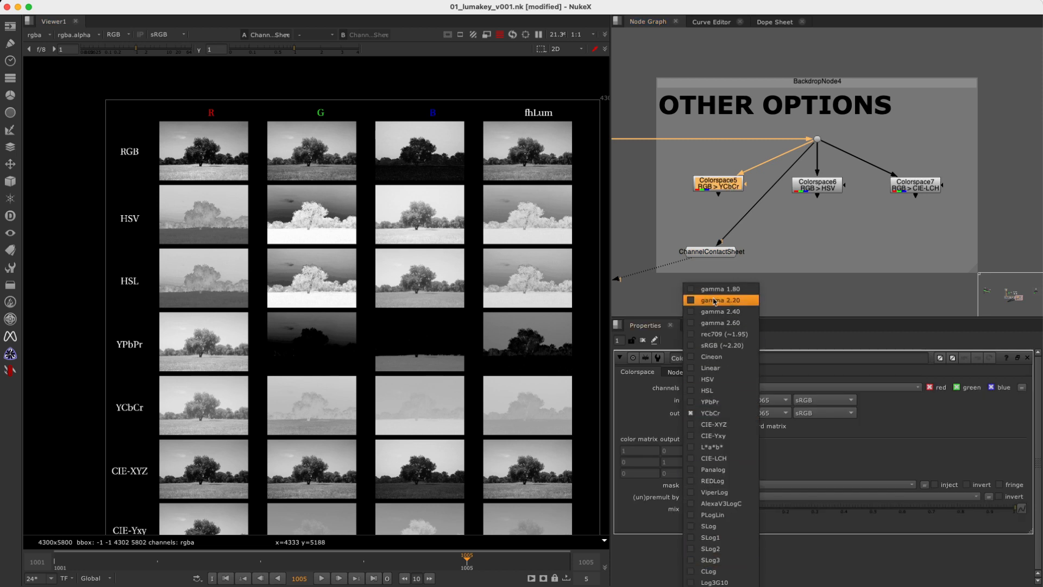
pyautogui.click(881, 283)
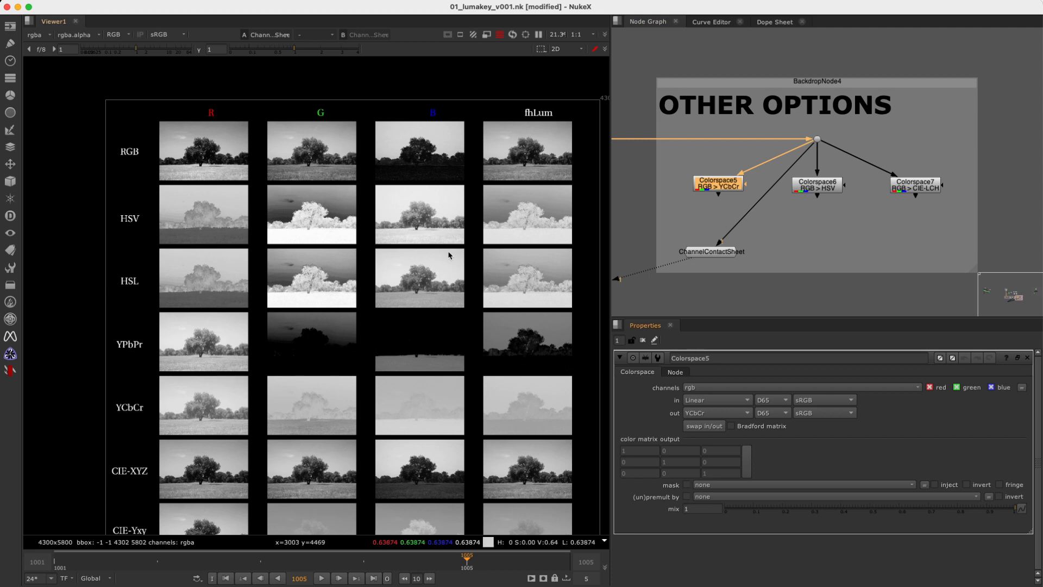
# Examine the contact sheet's channel thumbnails from the RGB row down to Pannalog and back to the middle rows.
pyautogui.scroll(-1, 453, 265)
pyautogui.moveTo(453, 265); pyautogui.dragTo(408, 204, button='middle')
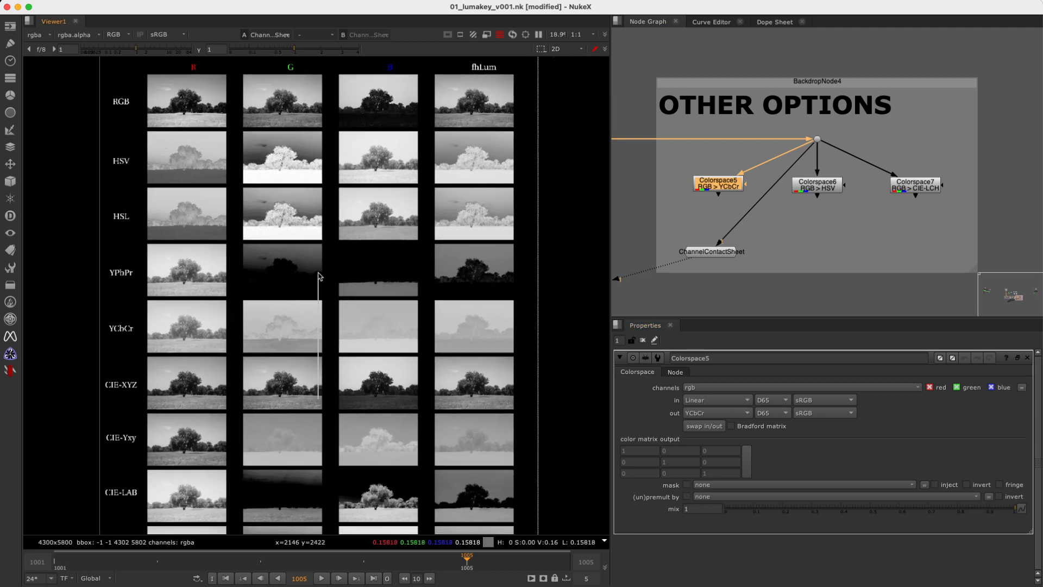
pyautogui.keyDown('alt'); pyautogui.moveTo(359, 383); pyautogui.dragTo(354, 287, button='middle'); pyautogui.keyUp('alt')
pyautogui.moveTo(350, 368); pyautogui.dragTo(340, 250, button='middle')
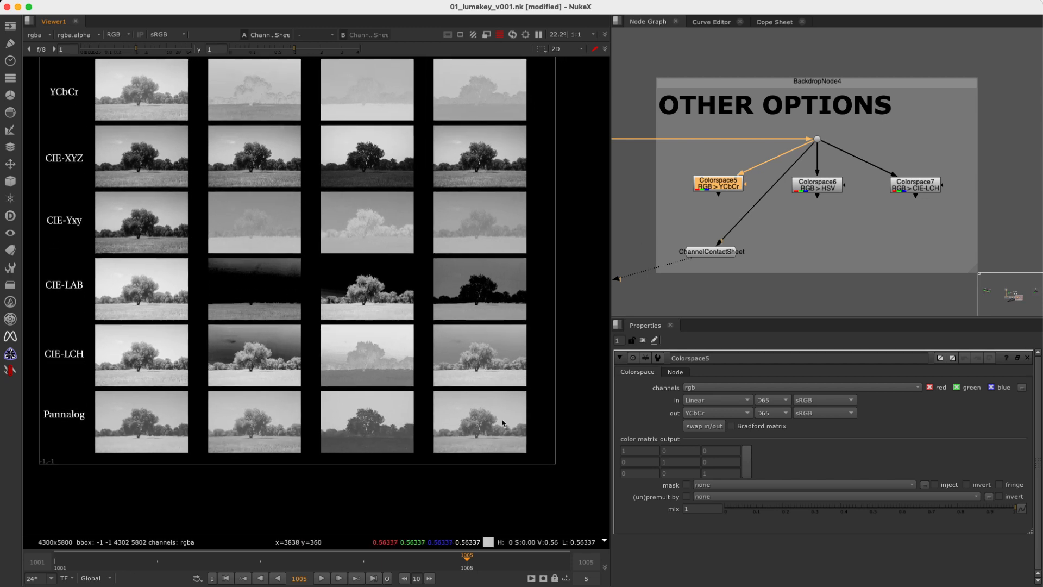
pyautogui.moveTo(302, 168); pyautogui.dragTo(310, 341, button='middle')
pyautogui.scroll(5, 399, 238)
pyautogui.scroll(-5, 378, 244)
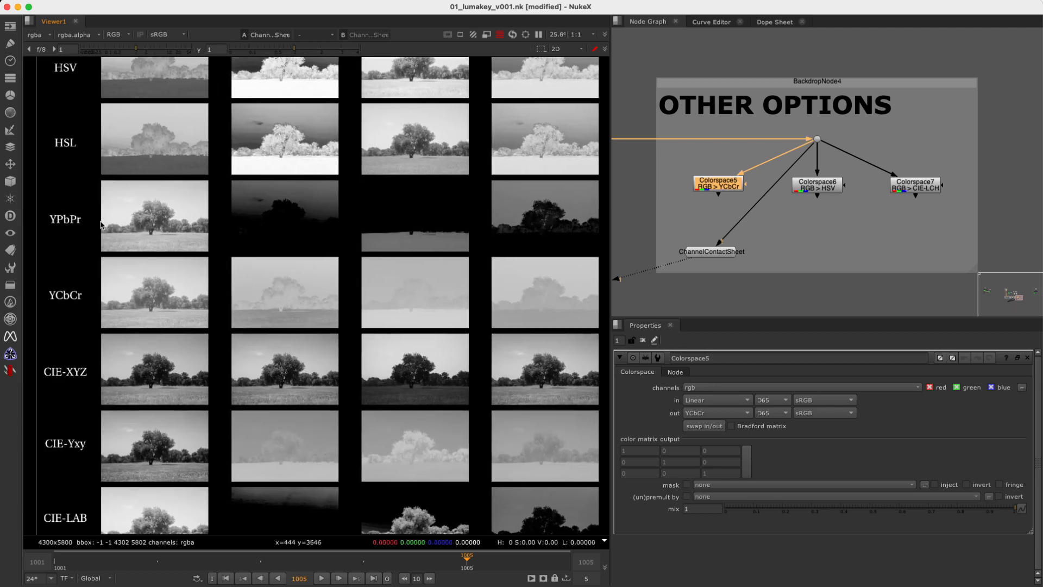
# Create a node setup for the YPbPr blue channel from the ChannelContactSheet's settings.
pyautogui.doubleClick(715, 255)
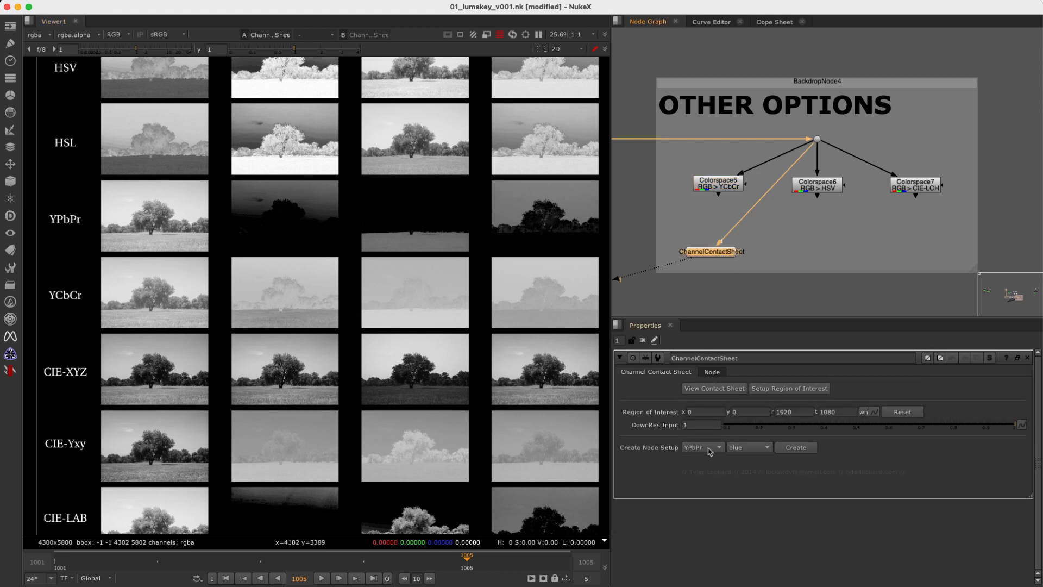
pyautogui.click(708, 451)
pyautogui.click(710, 449)
pyautogui.moveTo(439, 166); pyautogui.dragTo(440, 216, button='middle')
pyautogui.click(800, 451)
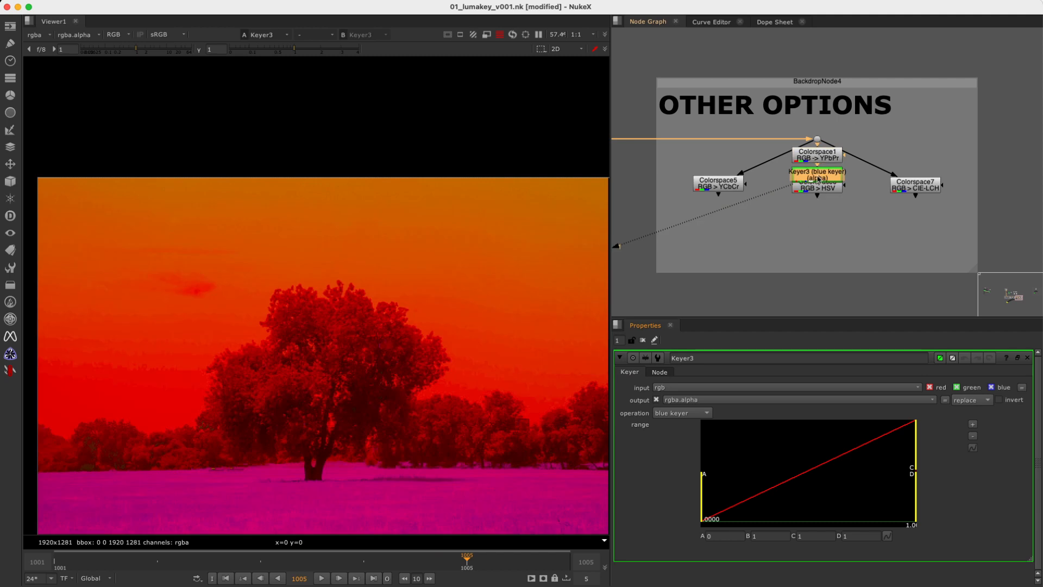
# Place the generated RGB -> YPbPr Colorspace and blue Keyer below Colorspace5, and show the Keyer's alpha.
pyautogui.moveTo(818, 179); pyautogui.dragTo(728, 256)
pyautogui.moveTo(840, 162); pyautogui.dragTo(733, 250)
pyautogui.doubleClick(743, 228)
pyautogui.doubleClick(733, 251)
pyautogui.click(734, 260)
pyautogui.press('a')
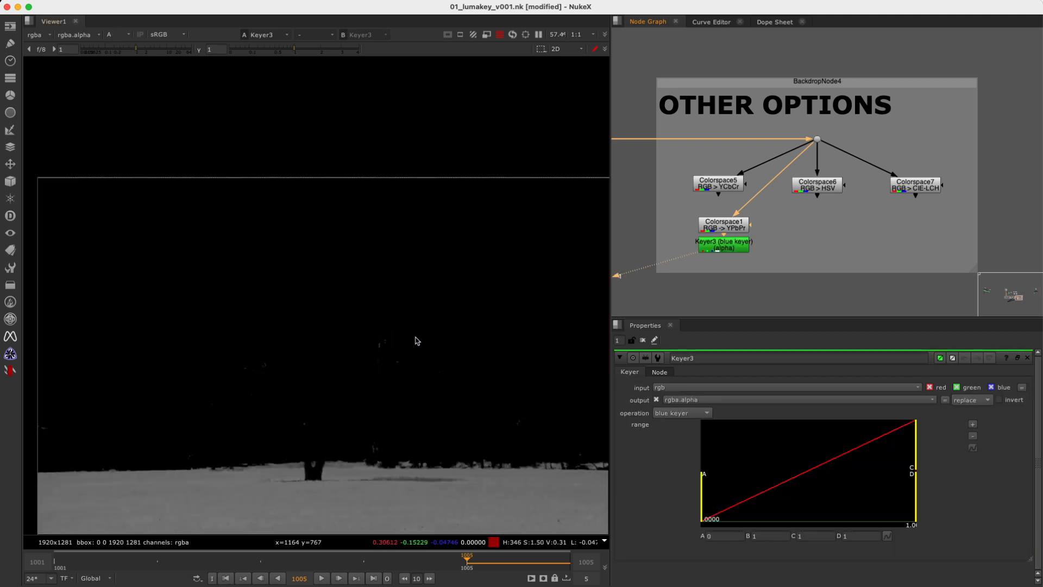
pyautogui.press('f')
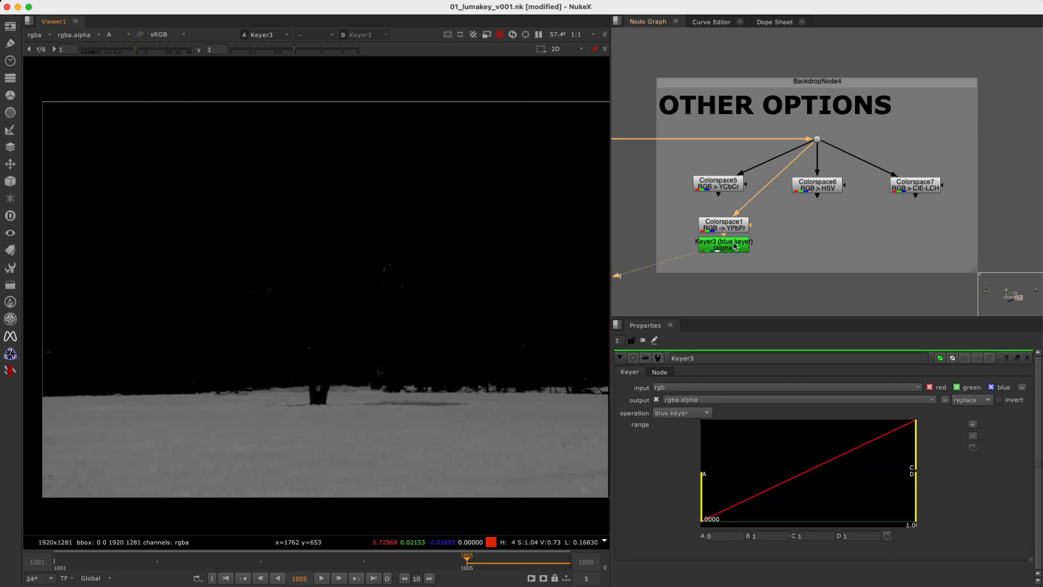
# Add a Grade node after the blue Keyer and show its output in the viewer.
pyautogui.moveTo(692, 266)
pyautogui.mouseDown(button='middle')
pyautogui.moveTo(773, 200)
pyautogui.moveTo(706, 252)
pyautogui.mouseUp(button='middle')
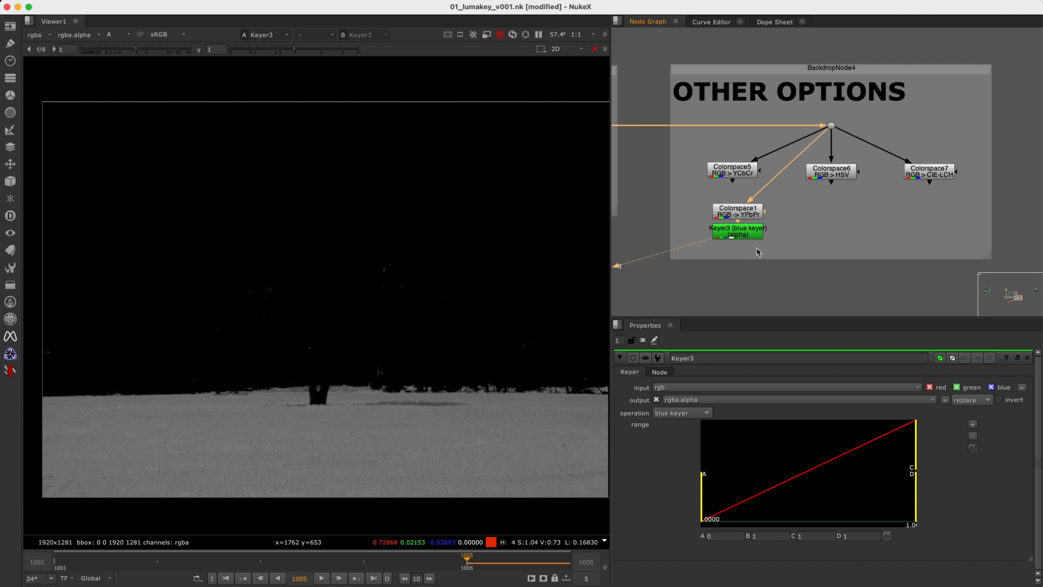
pyautogui.press('g')
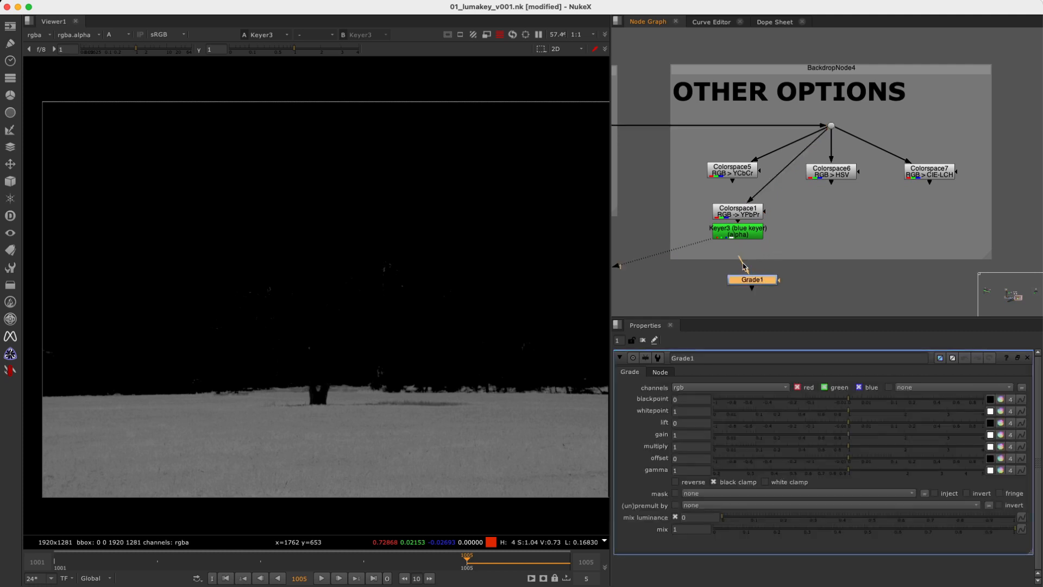
pyautogui.press('1')
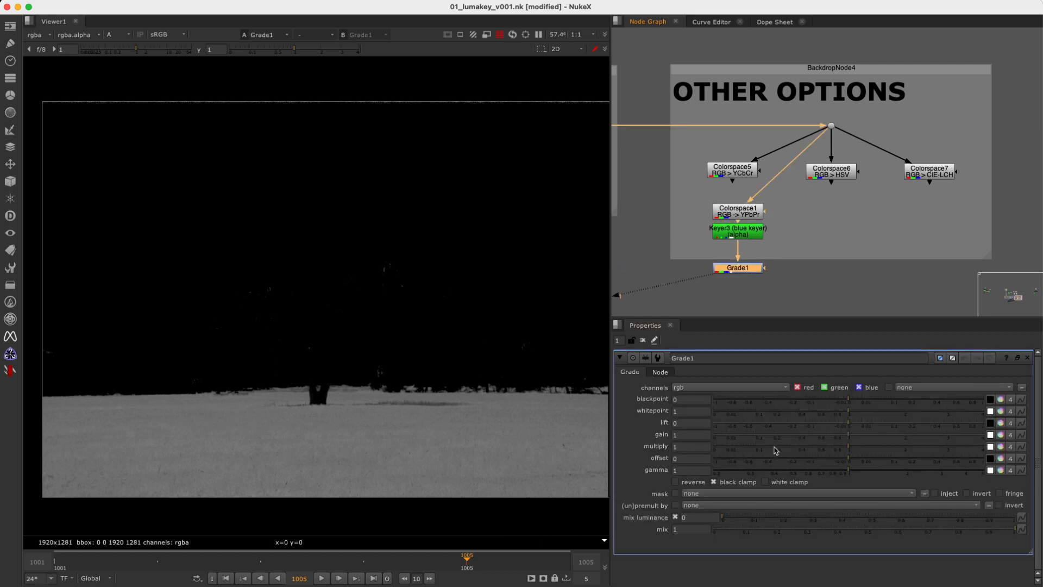
# Replace the Grade after the blue Keyer with a ColorLookup node connected to the Keyer's output.
pyautogui.click(784, 303)
pyautogui.click(741, 268)
pyautogui.press('Delete')
pyautogui.press('Tab')
pyautogui.write('colorl')
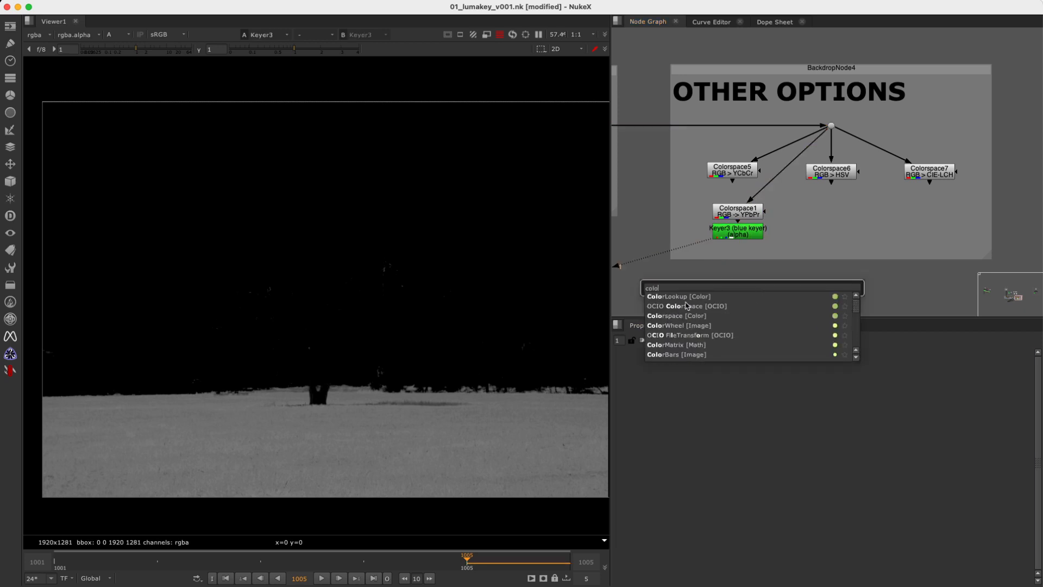
pyautogui.press('Return')
pyautogui.moveTo(741, 267); pyautogui.dragTo(750, 228)
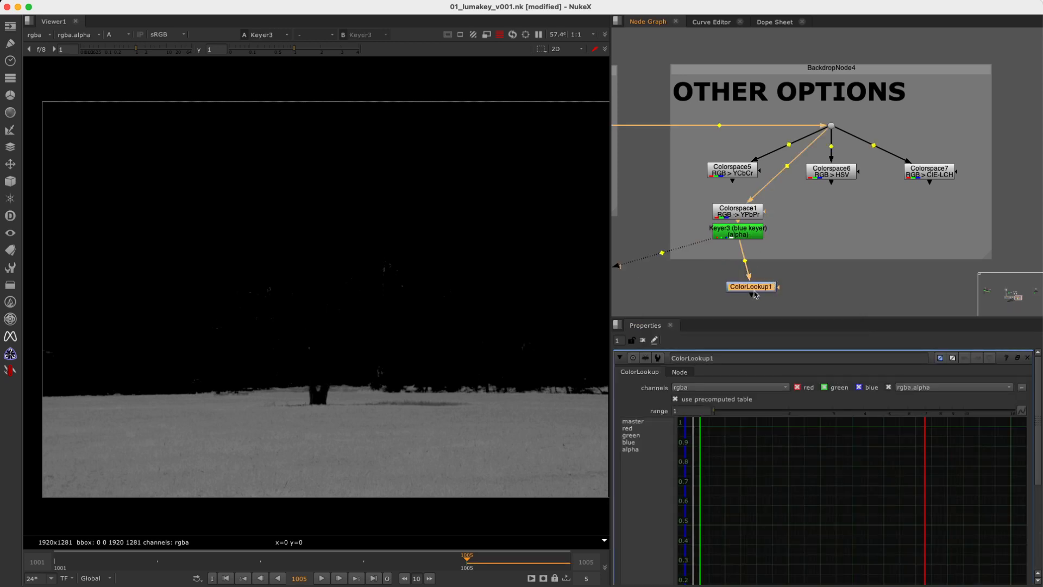
# Open ColorLookup1's settings in a floating window and make the tangents of the master curve's lower point horizontal.
pyautogui.keyDown('super'); pyautogui.doubleClick(754, 289); pyautogui.keyUp('super')
pyautogui.moveTo(638, 153); pyautogui.dragTo(919, 105)
pyautogui.click(707, 185)
pyautogui.click(760, 360)
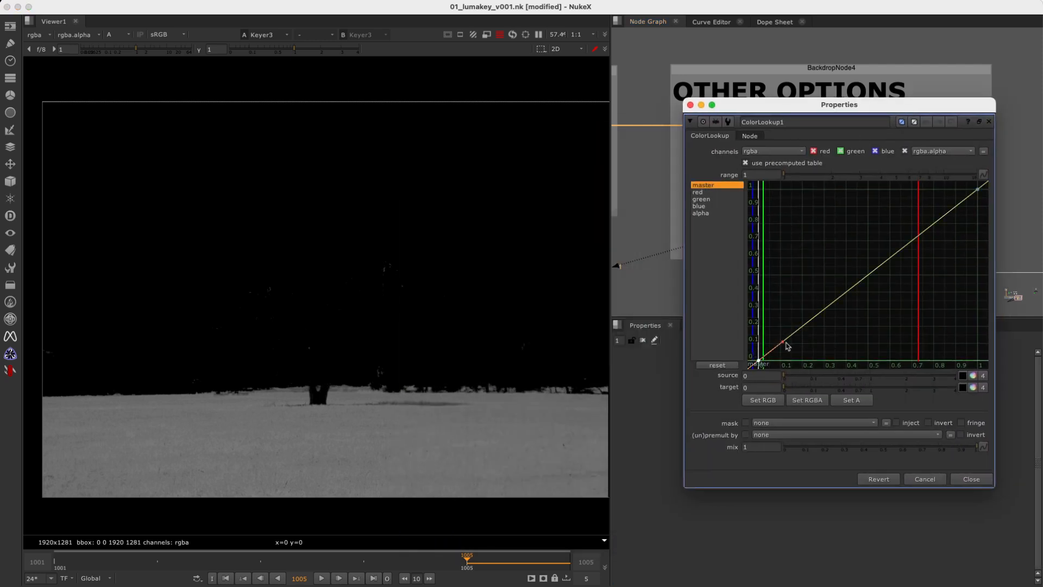
pyautogui.moveTo(895, 256); pyautogui.dragTo(979, 198)
pyautogui.moveTo(748, 369); pyautogui.dragTo(835, 280)
pyautogui.moveTo(982, 186); pyautogui.dragTo(911, 238, button='middle')
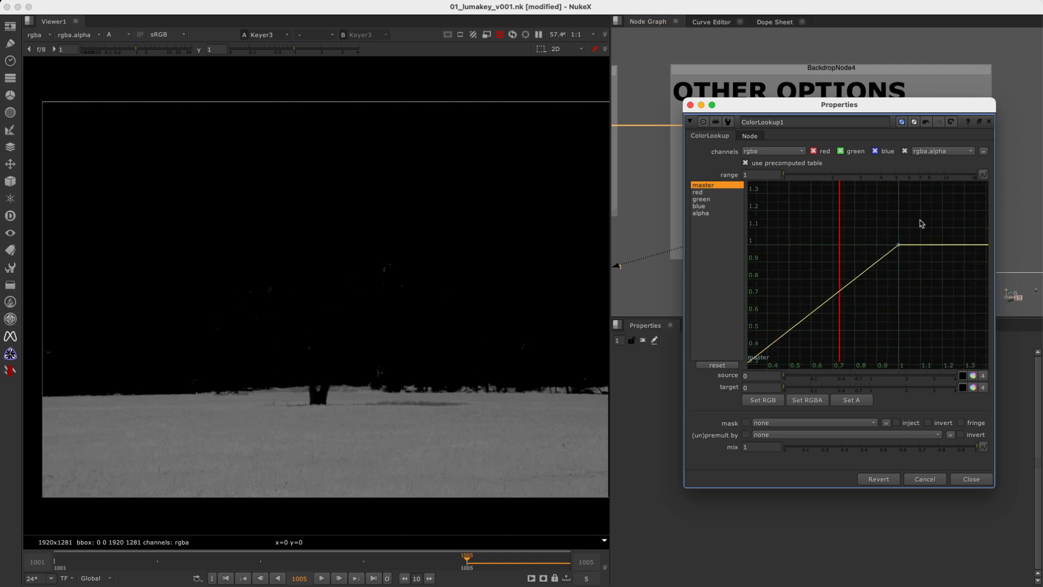
pyautogui.moveTo(862, 283); pyautogui.dragTo(1035, 145, button='middle')
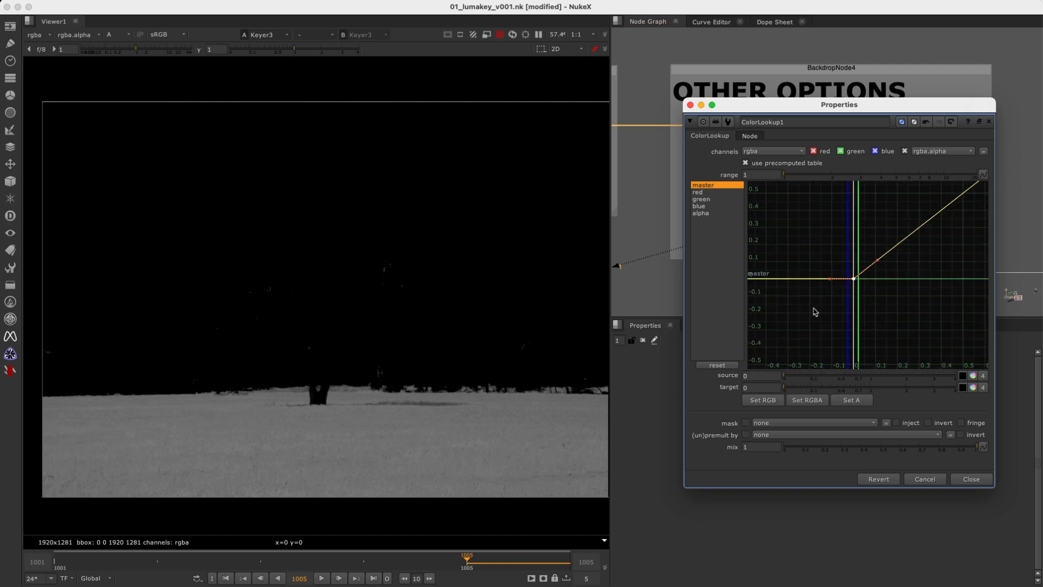
pyautogui.moveTo(836, 308); pyautogui.dragTo(774, 341, button='middle')
pyautogui.press('h')
# Flatten the master curve's upper point, shift it to an input of about 0.47 at output 1, and view ColorLookup1.
pyautogui.moveTo(875, 276); pyautogui.dragTo(781, 341, button='middle')
pyautogui.moveTo(813, 203); pyautogui.dragTo(921, 256)
pyautogui.press('h')
pyautogui.keyDown('alt'); pyautogui.moveTo(877, 268); pyautogui.dragTo(845, 287, button='middle'); pyautogui.keyUp('alt')
pyautogui.moveTo(845, 287); pyautogui.dragTo(918, 269, button='middle')
pyautogui.moveTo(944, 212); pyautogui.dragTo(857, 211)
pyautogui.moveTo(754, 108); pyautogui.dragTo(878, 101)
pyautogui.click(738, 268)
pyautogui.press('1')
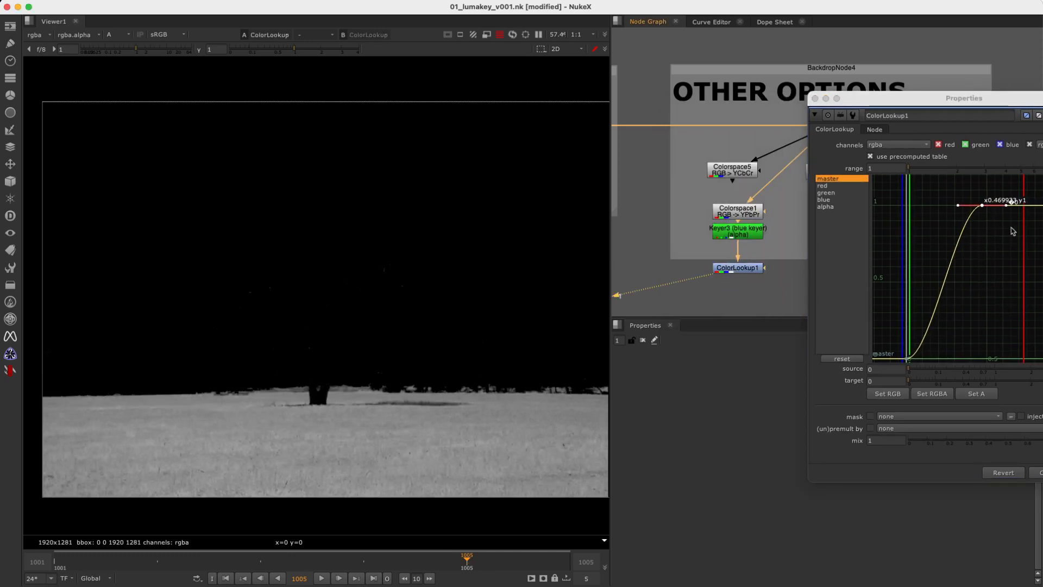
# Shift the master curve's upper point to a much lower input value so the grass turns solid white, and close the floating settings.
pyautogui.click(982, 206)
pyautogui.moveTo(942, 208); pyautogui.dragTo(922, 206)
pyautogui.click(816, 98)
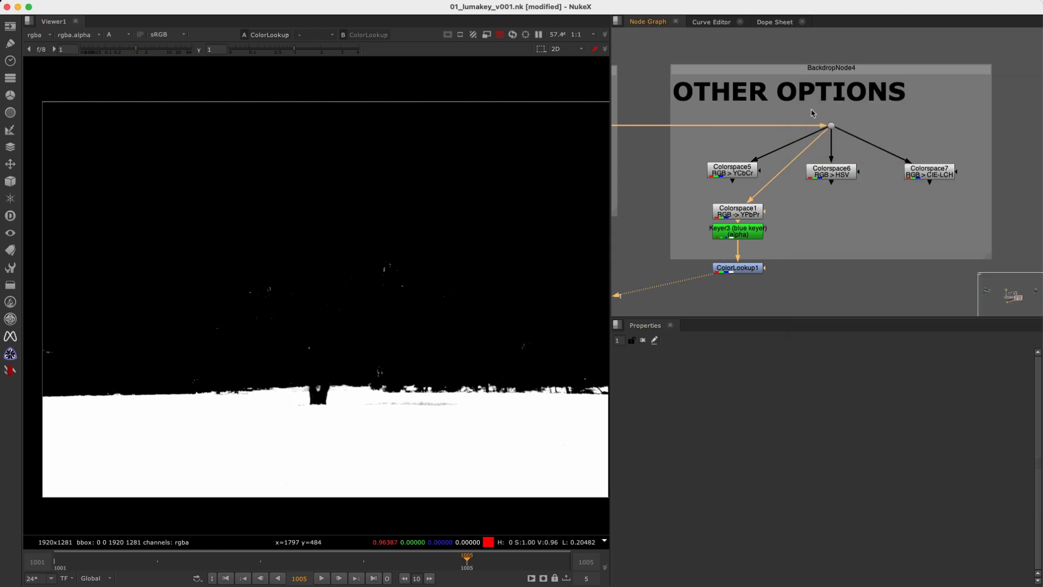
# Compare ColorLookup1's alpha with its colour output, reopen its settings, and nudge the node closer to the blue Keyer.
pyautogui.scroll(2, 759, 273)
pyautogui.click(750, 271)
pyautogui.press('a')
pyautogui.press('a')
pyautogui.doubleClick(717, 274)
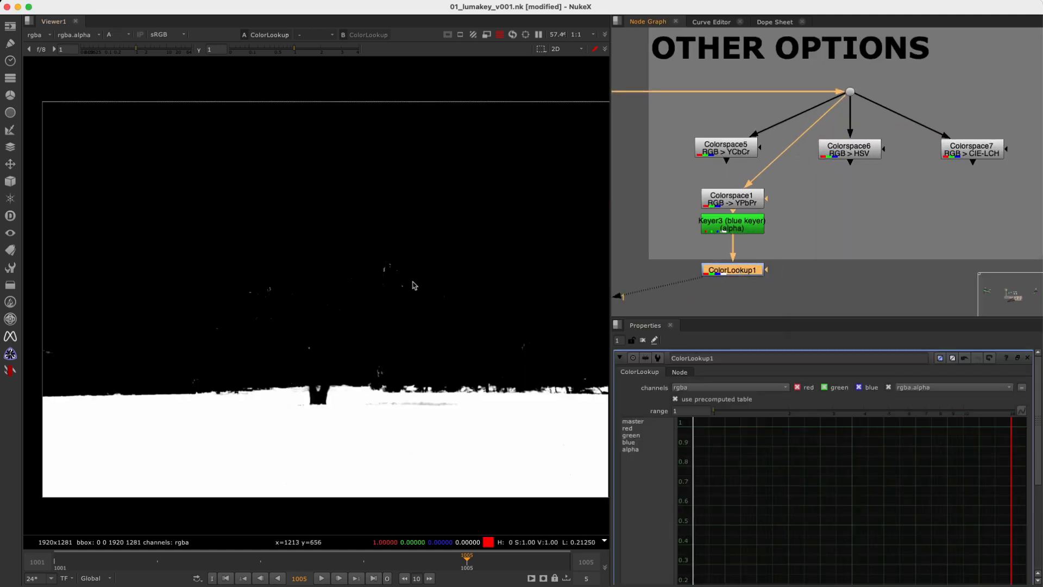
pyautogui.moveTo(744, 271); pyautogui.dragTo(745, 266)
# Add a Grade fed by the source dot and masked by ColorLookup1, then view its RGB output with the node disabled.
pyautogui.click(870, 239)
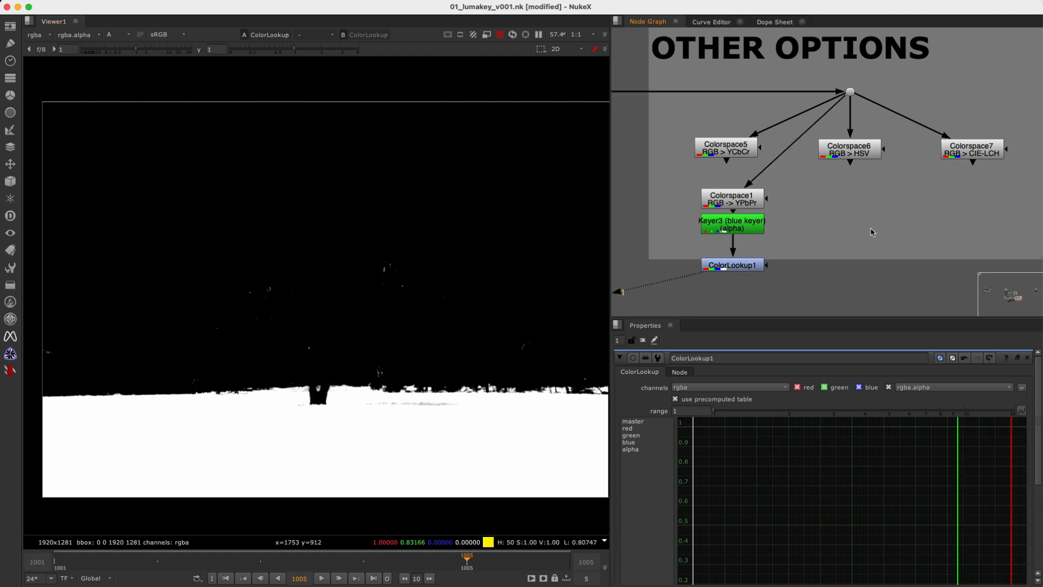
pyautogui.press('g')
pyautogui.moveTo(904, 235); pyautogui.dragTo(753, 265)
pyautogui.moveTo(852, 209); pyautogui.dragTo(850, 91)
pyautogui.moveTo(867, 236); pyautogui.dragTo(820, 293)
pyautogui.press('1')
pyautogui.press('d')
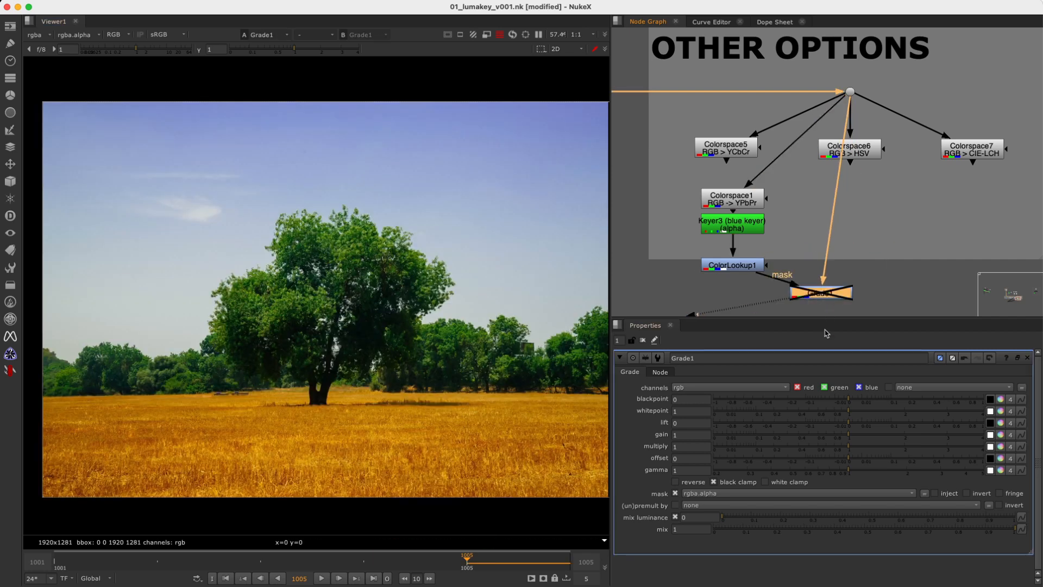
# Sample the golden grass as Grade1's whitepoint and the tree foliage as its gain, and re-enable the node.
pyautogui.click(992, 414)
pyautogui.keyDown('shift'); pyautogui.keyDown('super'); pyautogui.moveTo(225, 418); pyautogui.dragTo(327, 471); pyautogui.keyUp('super'); pyautogui.keyUp('shift')
pyautogui.click(990, 435)
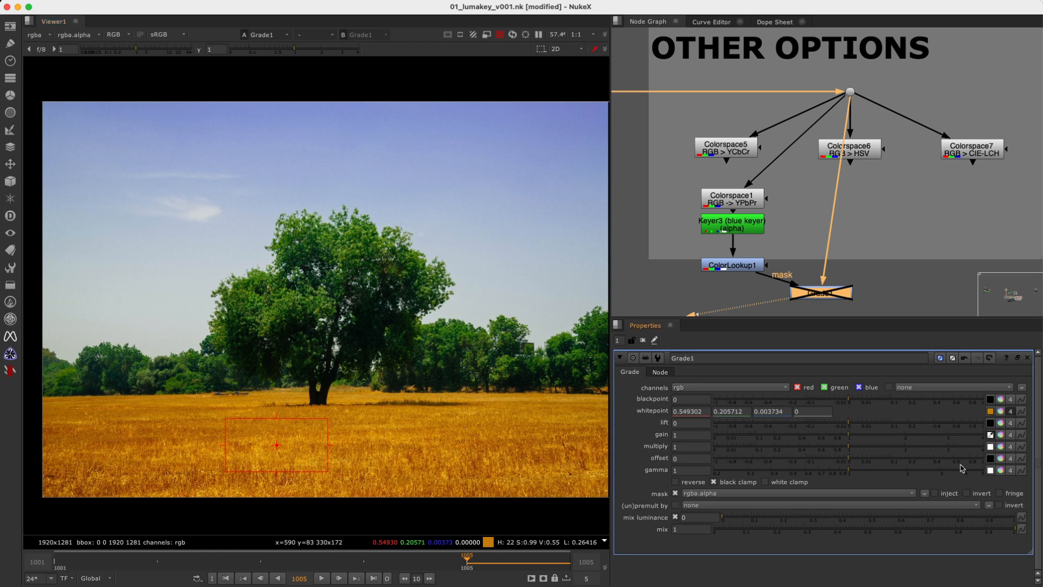
pyautogui.keyDown('shift'); pyautogui.keyDown('super'); pyautogui.moveTo(241, 297); pyautogui.dragTo(263, 315); pyautogui.keyUp('super'); pyautogui.keyUp('shift')
pyautogui.press('d')
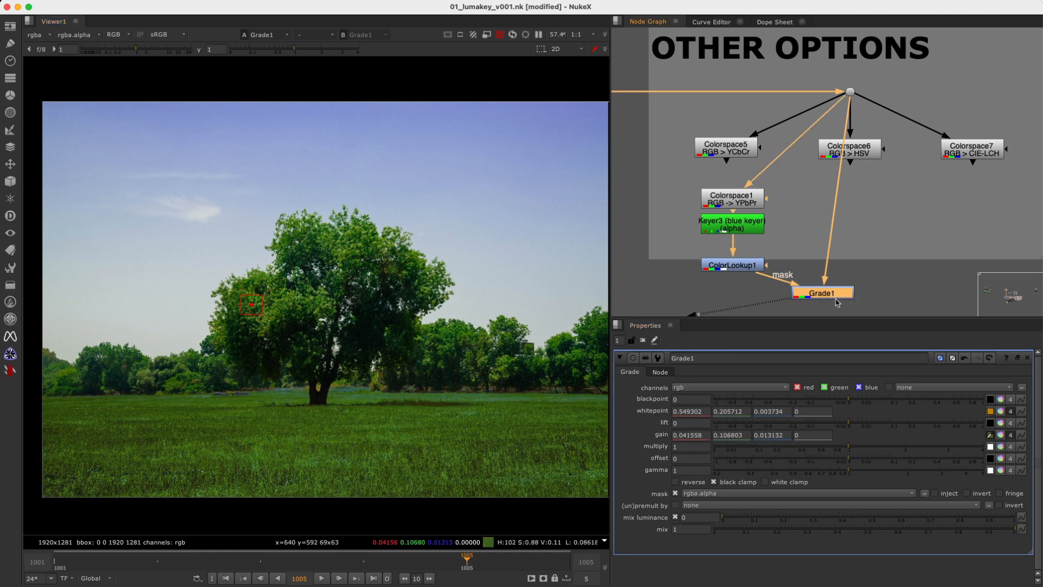
# Close the open node settings and arrange Grade1, ColorLookup1 and the YPbPr Colorspace and Keyer nodes more neatly.
pyautogui.click(642, 339)
pyautogui.scroll(-2, 389, 321)
pyautogui.moveTo(388, 320); pyautogui.dragTo(353, 315, button='middle')
pyautogui.moveTo(824, 295); pyautogui.dragTo(852, 298)
pyautogui.moveTo(739, 275); pyautogui.dragTo(739, 269)
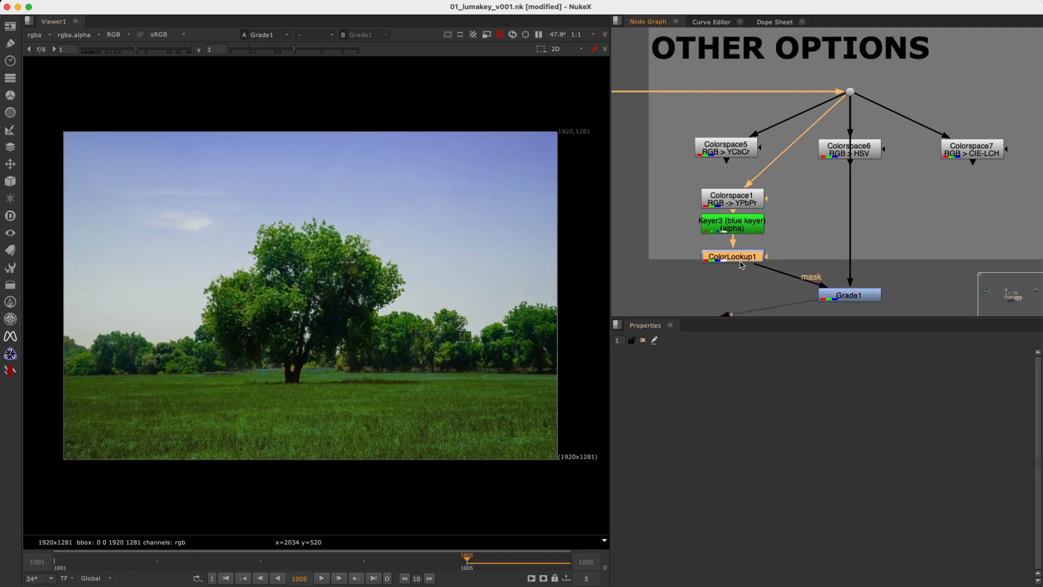
pyautogui.moveTo(790, 182); pyautogui.dragTo(669, 246)
pyautogui.moveTo(744, 228); pyautogui.dragTo(745, 220)
pyautogui.moveTo(733, 268); pyautogui.dragTo(724, 260)
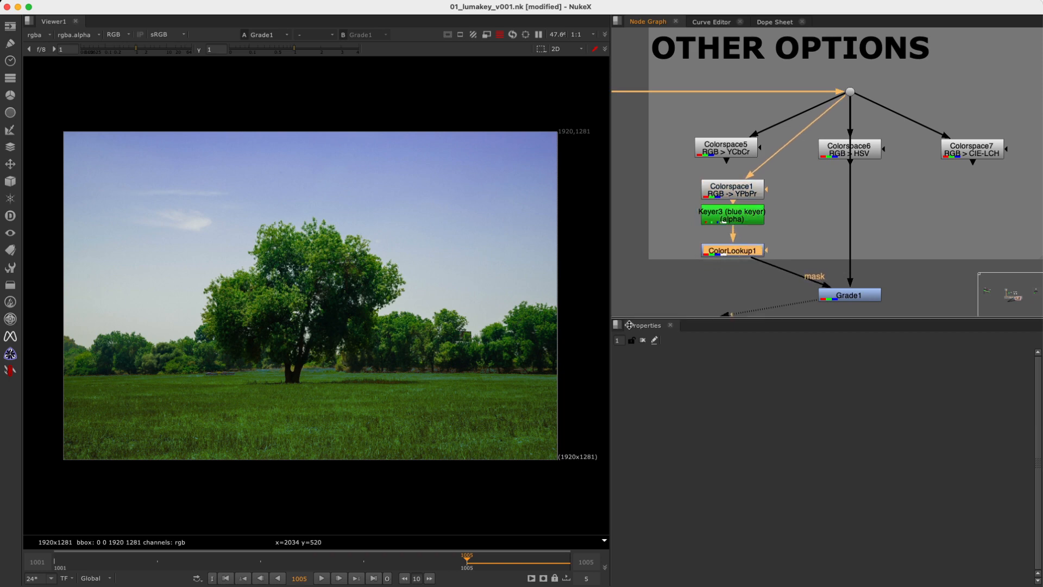
# Inspect the recoloured grass around the tree trunk and align Grade1 level with ColorLookup1.
pyautogui.scroll(10, 303, 373)
pyautogui.keyDown('shift'); pyautogui.keyDown('super'); pyautogui.moveTo(290, 318); pyautogui.dragTo(364, 347); pyautogui.keyUp('super'); pyautogui.keyUp('shift')
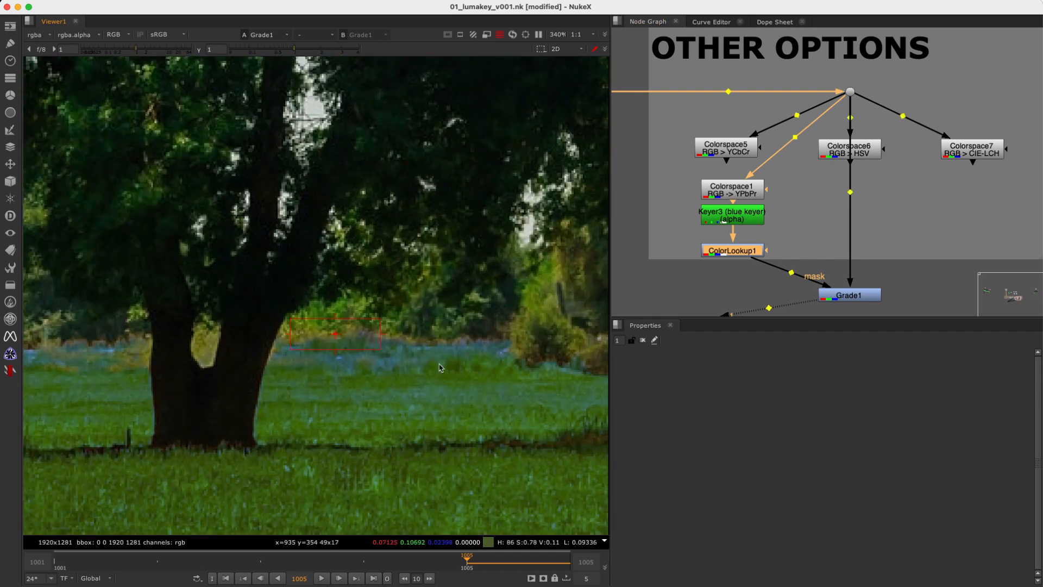
pyautogui.scroll(-5, 365, 347)
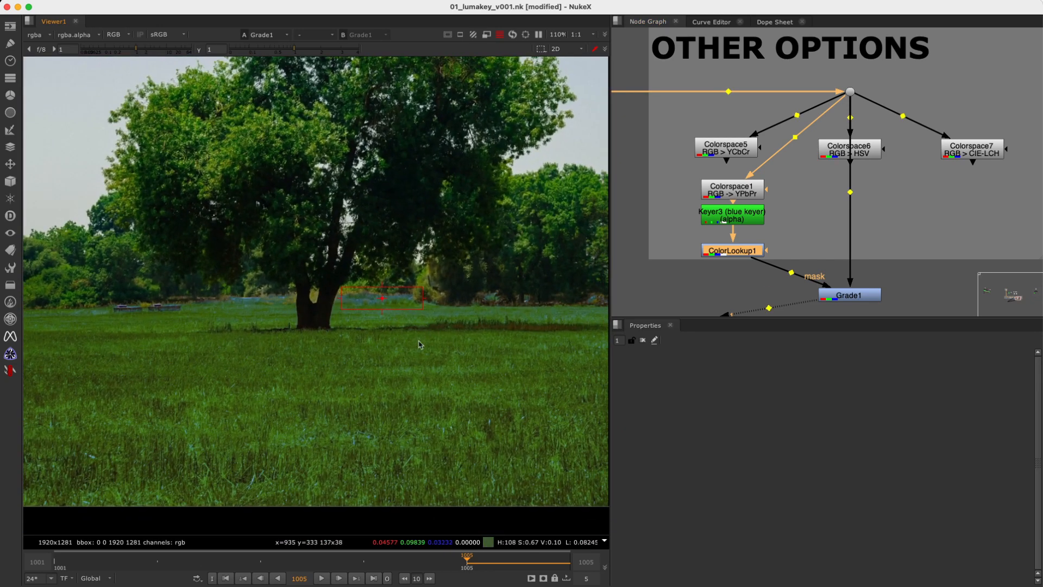
pyautogui.scroll(-4, 427, 342)
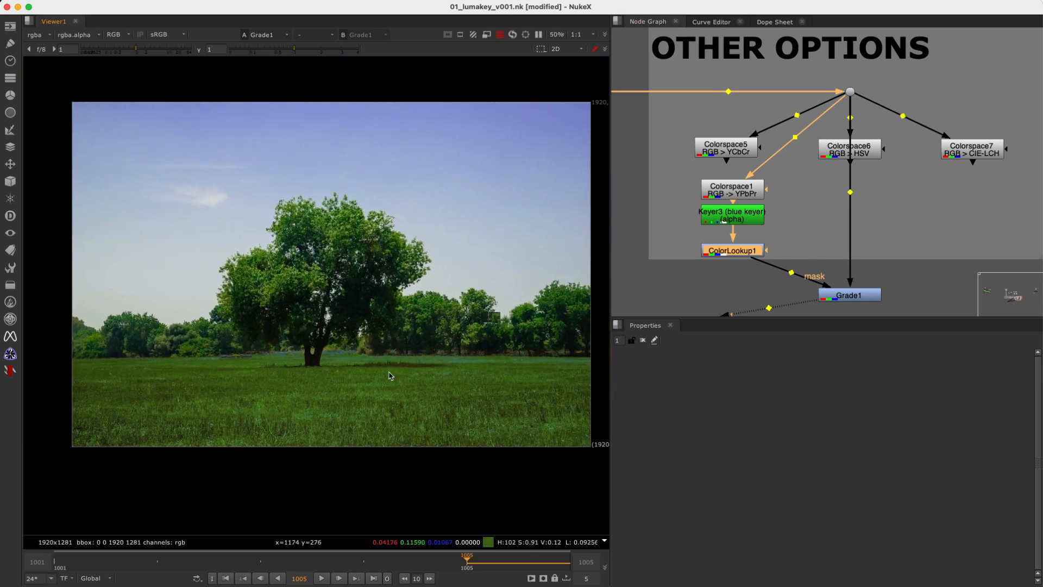
pyautogui.moveTo(866, 289); pyautogui.dragTo(866, 240)
# Add a ChannelContactSheet fed by the source dot under OTHER OPTIONS, and show its thumbnails and settings.
pyautogui.click(945, 223)
pyautogui.press('Tab')
pyautogui.write('cha')
pyautogui.click(873, 248)
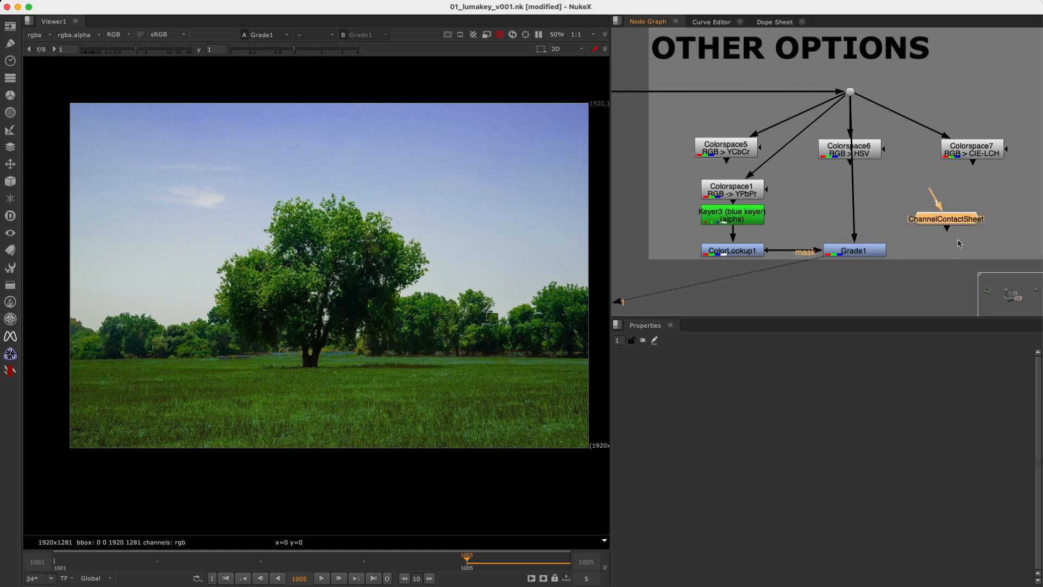
pyautogui.scroll(-2, 927, 244)
pyautogui.moveTo(949, 234); pyautogui.dragTo(895, 228, button='middle')
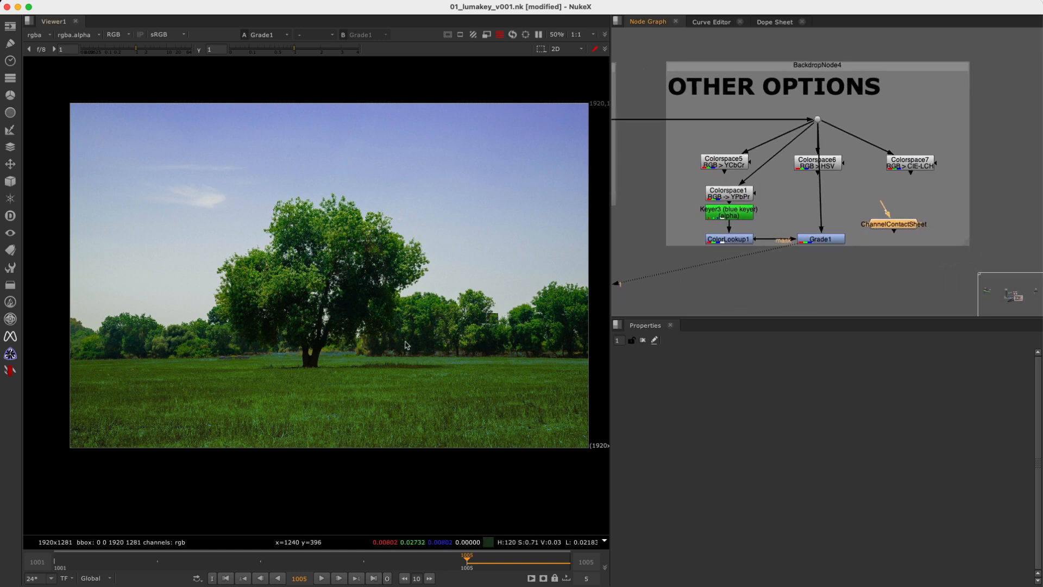
pyautogui.moveTo(889, 216)
pyautogui.mouseDown()
pyautogui.moveTo(818, 120)
pyautogui.moveTo(909, 219)
pyautogui.mouseUp()
pyautogui.press('1')
pyautogui.doubleClick(909, 219)
pyautogui.scroll(-4, 390, 189)
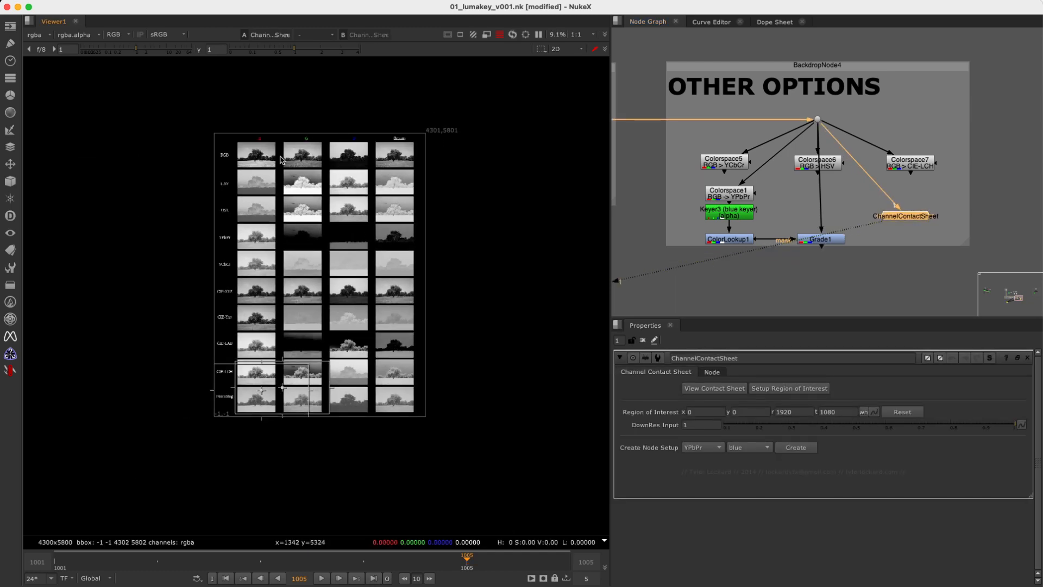
pyautogui.scroll(2, 326, 173)
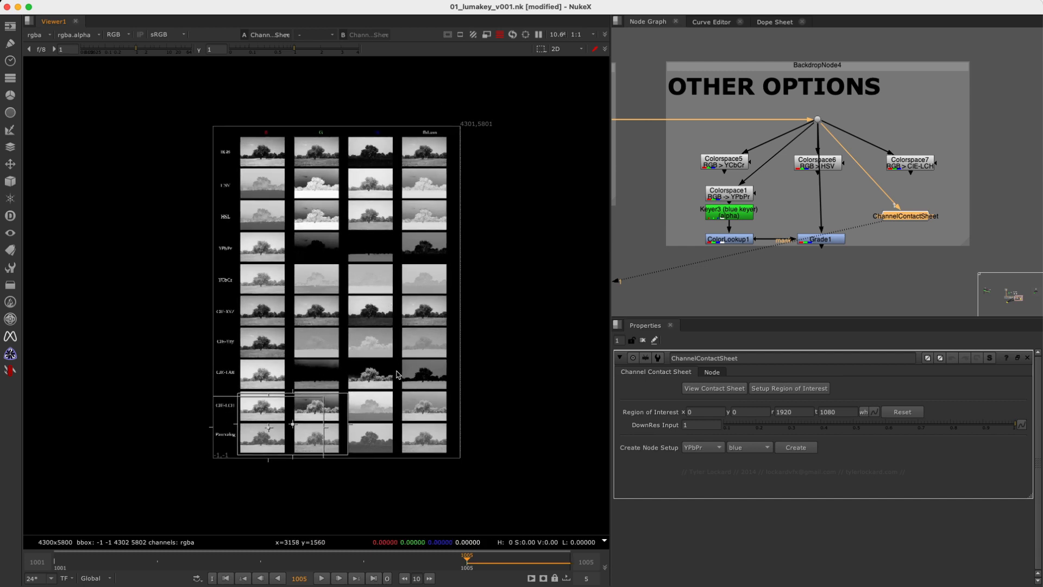
# Return to the KEYER DEFAULT section and examine the luma formula in Expression10.
pyautogui.scroll(-4, 881, 238)
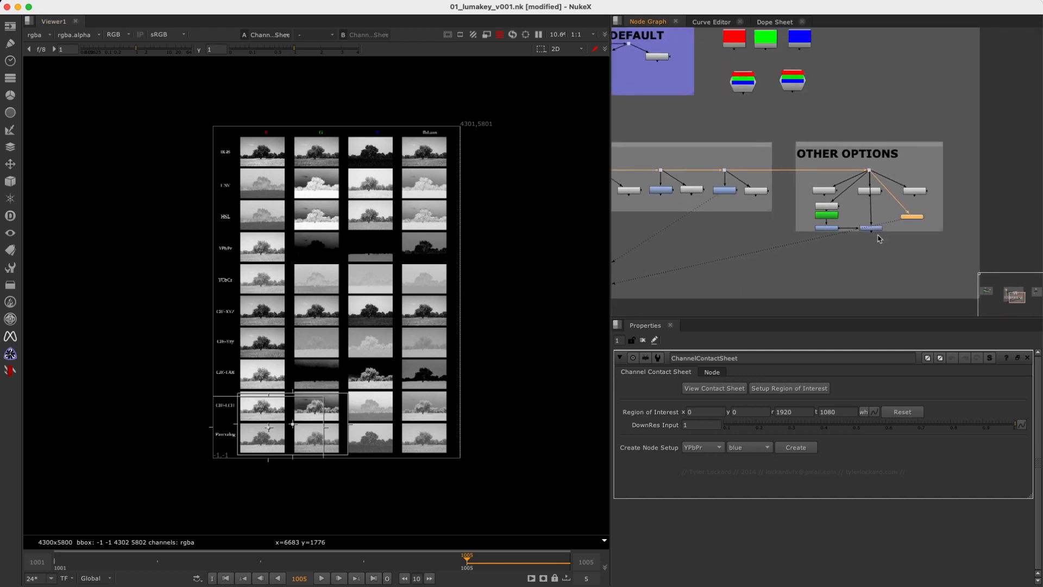
pyautogui.moveTo(830, 258); pyautogui.dragTo(635, 261, button='middle')
pyautogui.moveTo(879, 216); pyautogui.dragTo(822, 266, button='middle')
pyautogui.scroll(4, 854, 144)
pyautogui.moveTo(864, 147); pyautogui.dragTo(828, 220, button='middle')
pyautogui.scroll(-5, 742, 226)
pyautogui.scroll(3, 778, 213)
pyautogui.moveTo(696, 221); pyautogui.dragTo(906, 205, button='middle')
pyautogui.scroll(4, 956, 230)
pyautogui.scroll(3, 707, 239)
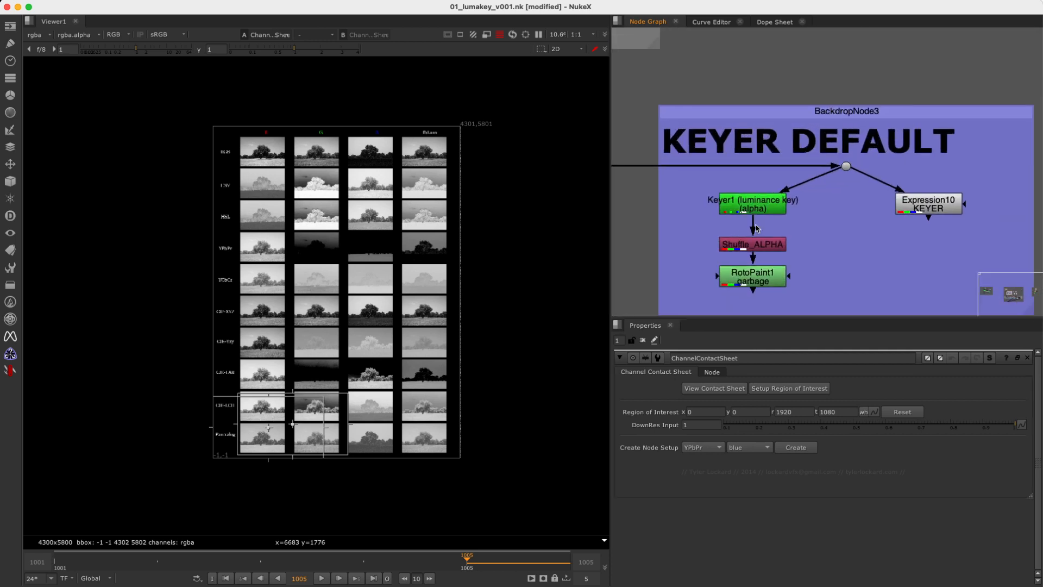
pyautogui.moveTo(909, 222); pyautogui.dragTo(849, 212, button='middle')
pyautogui.doubleClick(870, 198)
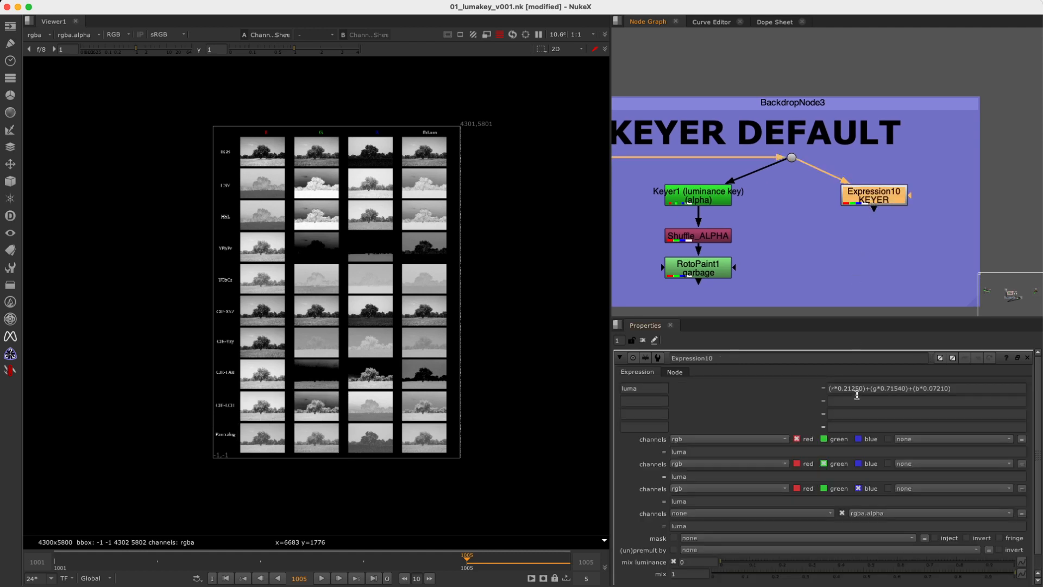
pyautogui.moveTo(833, 389); pyautogui.dragTo(940, 390)
pyautogui.click(911, 218)
# Go to the Constant12 test setup and show the purple circle image from the dot below Grain2_1.
pyautogui.scroll(-5, 857, 179)
pyautogui.scroll(2, 849, 199)
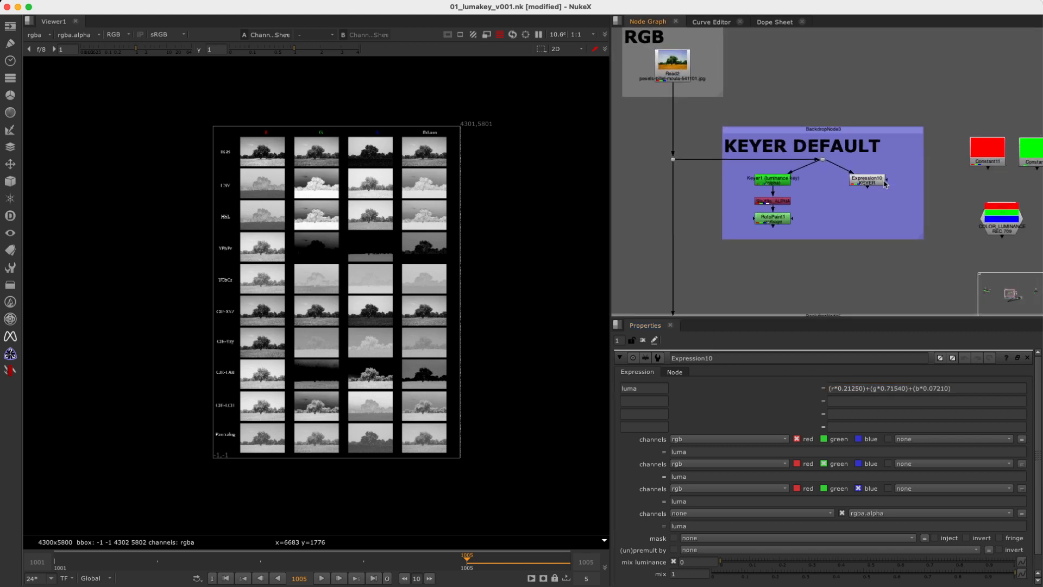
pyautogui.moveTo(895, 215)
pyautogui.mouseDown(button='middle')
pyautogui.moveTo(641, 234)
pyautogui.moveTo(557, 223)
pyautogui.mouseUp(button='middle')
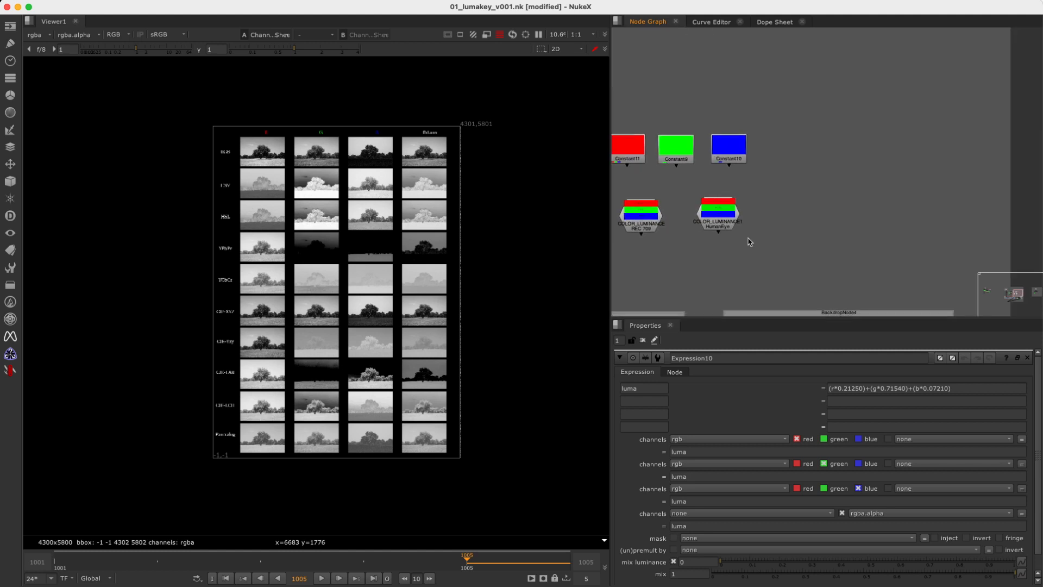
pyautogui.moveTo(813, 243); pyautogui.dragTo(543, 217, button='middle')
pyautogui.moveTo(815, 225); pyautogui.dragTo(489, 196, button='middle')
pyautogui.moveTo(857, 210); pyautogui.dragTo(764, 288, button='middle')
pyautogui.moveTo(771, 184); pyautogui.dragTo(773, 219, button='middle')
pyautogui.scroll(3, 798, 179)
pyautogui.press('1')
# Examine the purple circle's soft edge against the teal background in the viewer.
pyautogui.scroll(4, 337, 304)
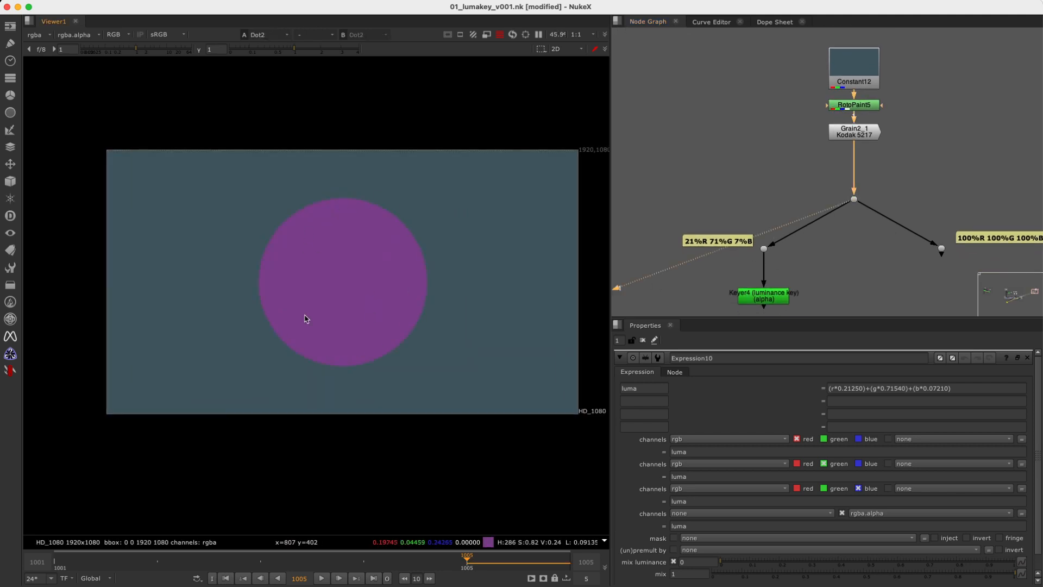
pyautogui.scroll(2, 371, 302)
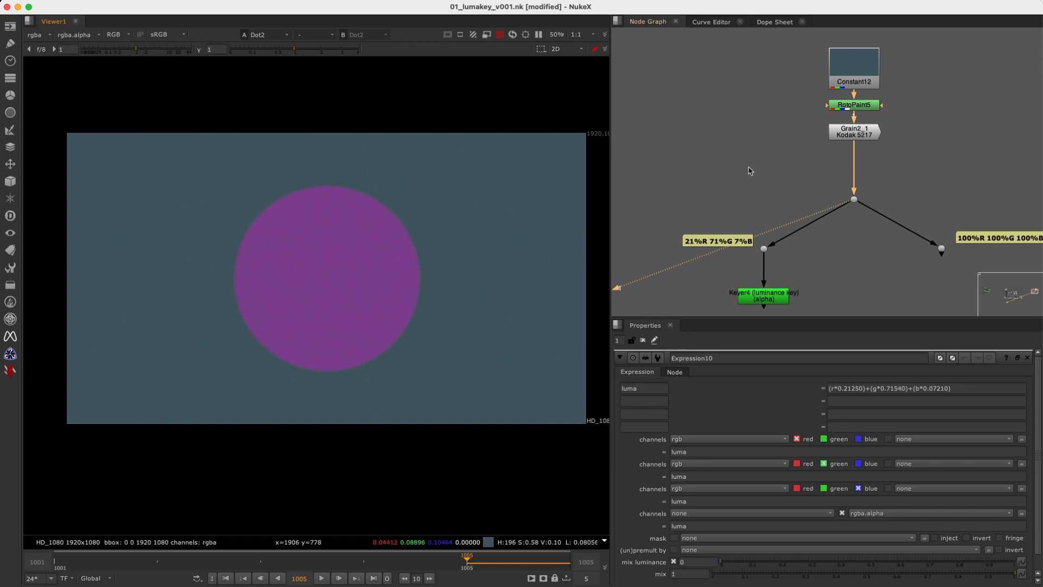
pyautogui.scroll(10, 359, 233)
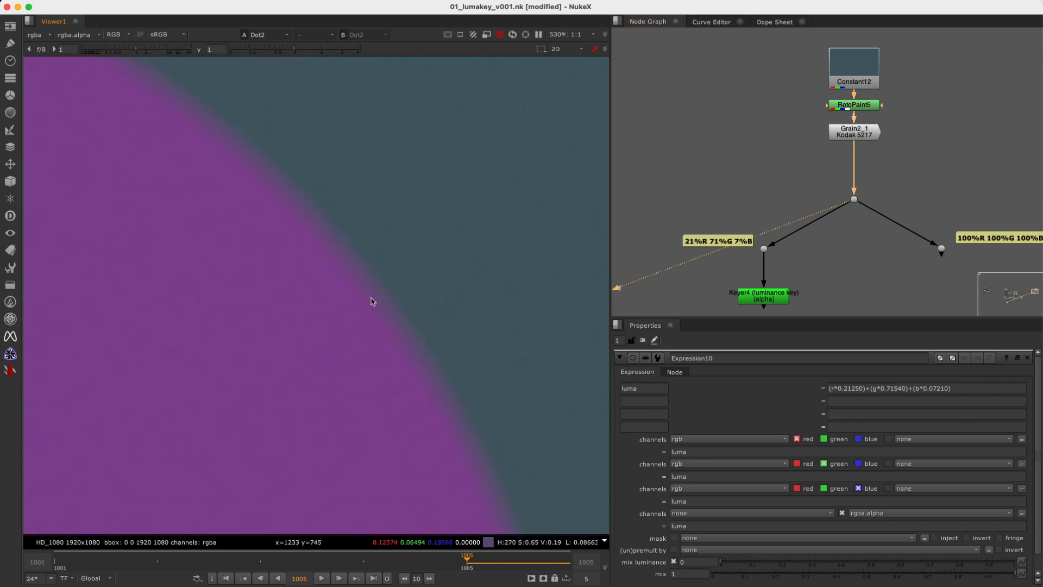
pyautogui.scroll(-8, 377, 273)
pyautogui.moveTo(382, 342); pyautogui.dragTo(419, 256, button='middle')
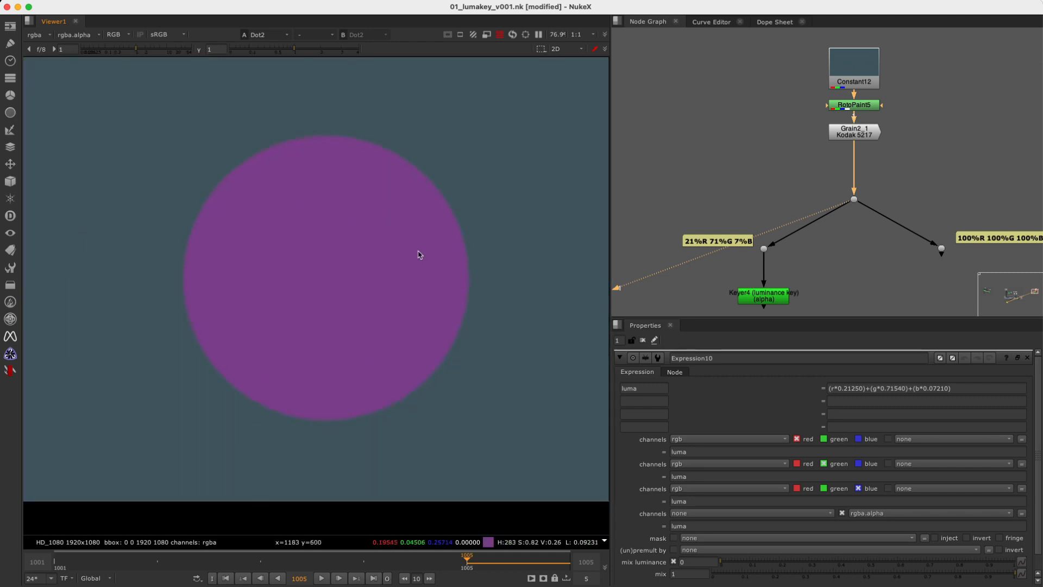
# Show Keyer4 on the 21%R 71%G 7%B branch in the viewer and open its settings.
pyautogui.moveTo(788, 288); pyautogui.dragTo(770, 291)
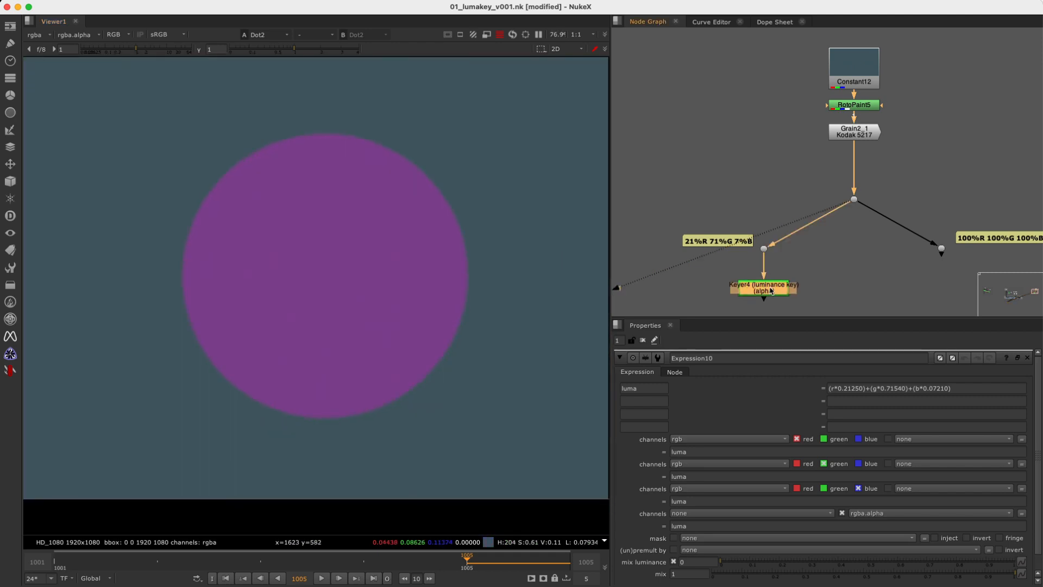
pyautogui.press('1')
pyautogui.doubleClick(765, 292)
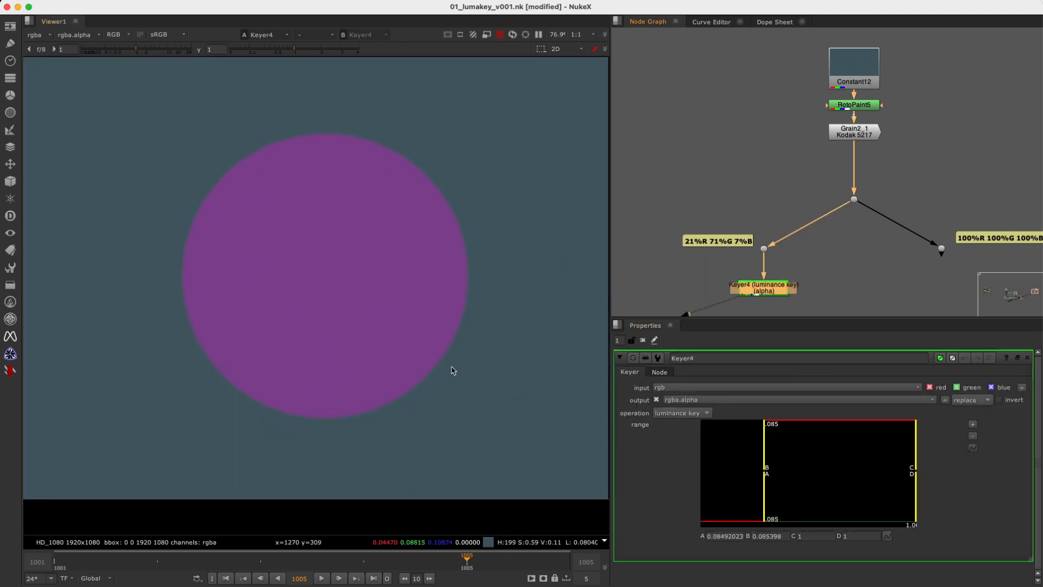
# Reset Keyer4's knobs to default, set its operation to luminance key, and view its alpha.
pyautogui.rightClick(956, 468)
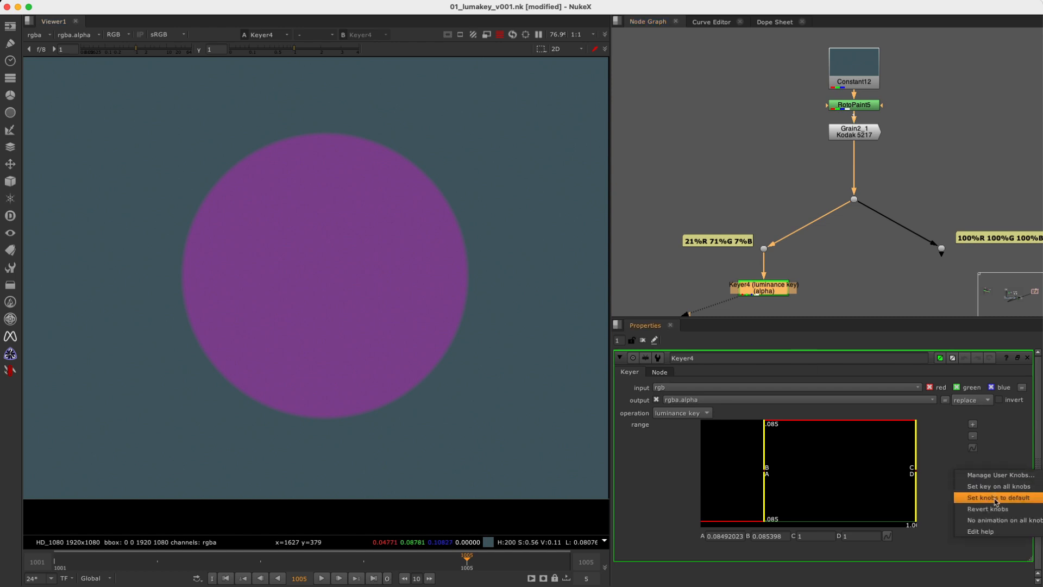
pyautogui.click(996, 499)
pyautogui.click(690, 414)
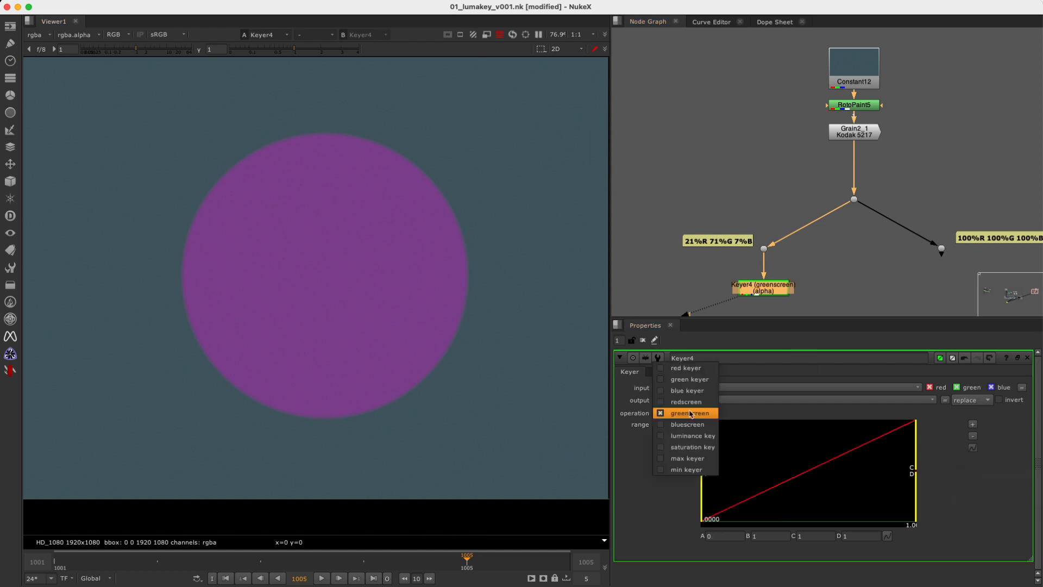
pyautogui.click(691, 436)
pyautogui.click(803, 280)
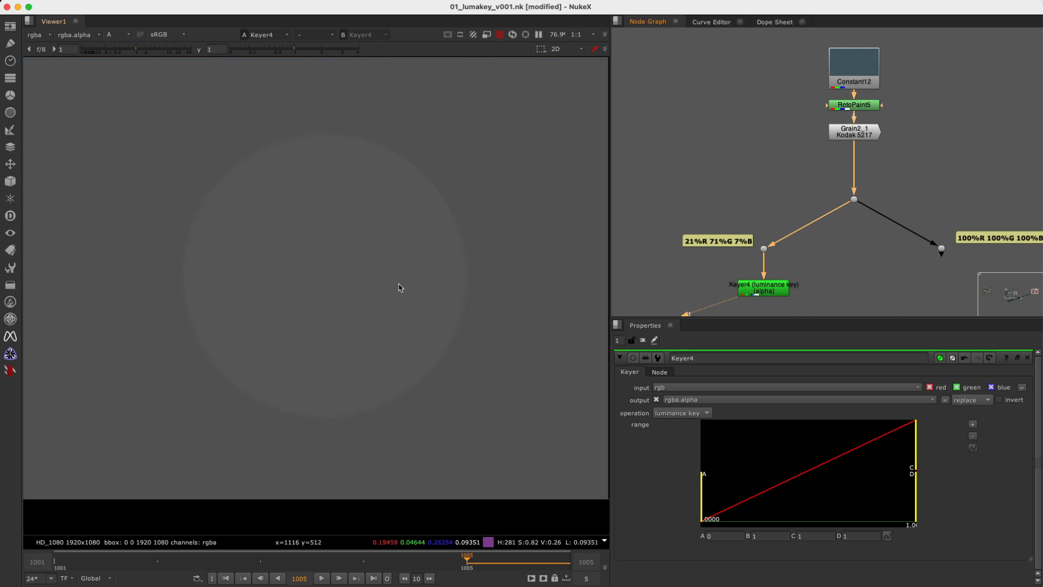
# Sample Keyer4's alpha inside the circle and on the background beside it in the viewer.
pyautogui.press('-')
pyautogui.press('a')
pyautogui.press('a')
pyautogui.moveTo(282, 220); pyautogui.dragTo(352, 300)
pyautogui.keyDown('ctrl'); pyautogui.keyDown('shift'); pyautogui.moveTo(288, 227); pyautogui.dragTo(358, 300); pyautogui.keyUp('shift'); pyautogui.keyUp('ctrl')
pyautogui.keyDown('ctrl'); pyautogui.keyDown('shift'); pyautogui.moveTo(442, 198); pyautogui.dragTo(525, 274); pyautogui.keyUp('shift'); pyautogui.keyUp('ctrl')
pyautogui.keyDown('ctrl'); pyautogui.keyDown('shift'); pyautogui.moveTo(430, 181); pyautogui.dragTo(530, 283); pyautogui.keyUp('shift'); pyautogui.keyUp('ctrl')
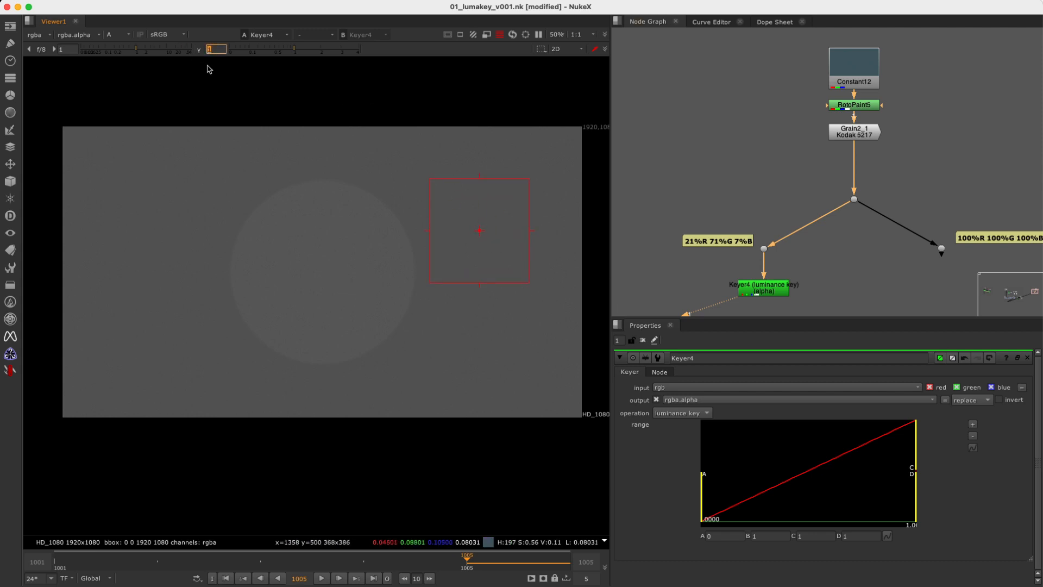
# Set the viewer gamma to 3 and raise Keyer4's A range point to 0.08494735.
pyautogui.write('3')
pyautogui.press('Return')
pyautogui.moveTo(700, 487); pyautogui.dragTo(766, 498)
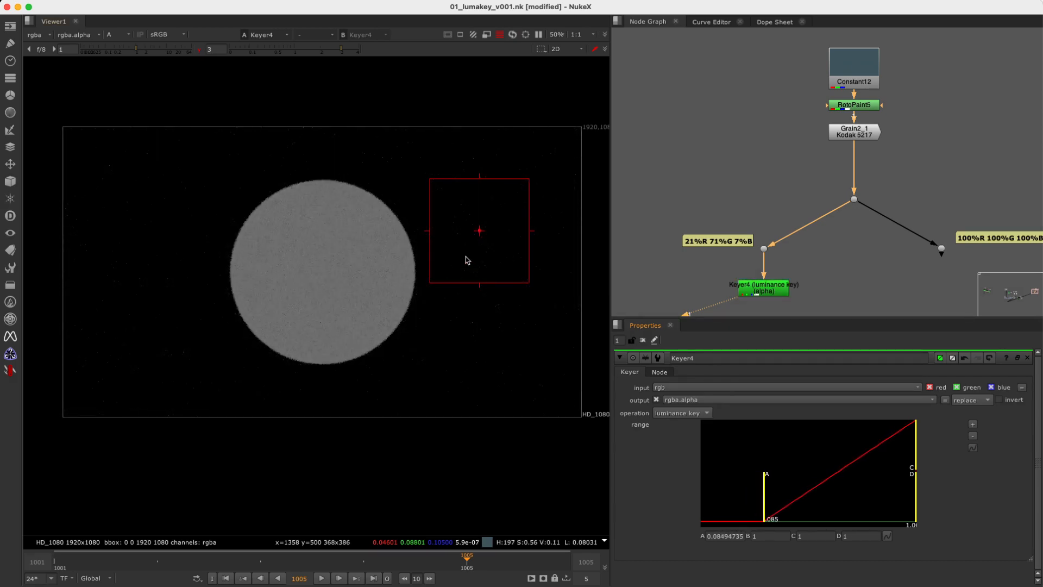
pyautogui.scroll(4, 484, 250)
pyautogui.click(721, 536)
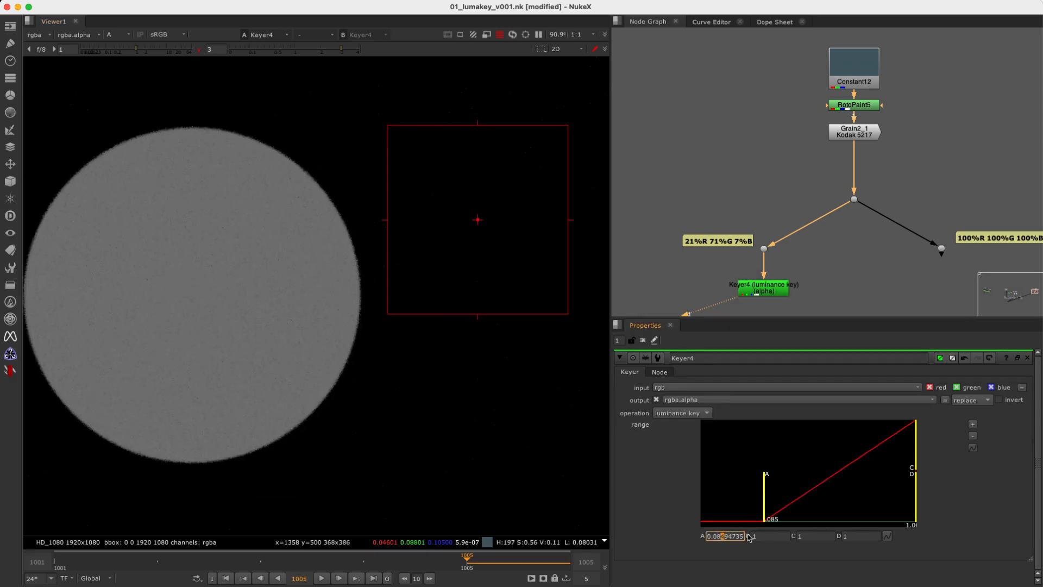
pyautogui.press('Down')
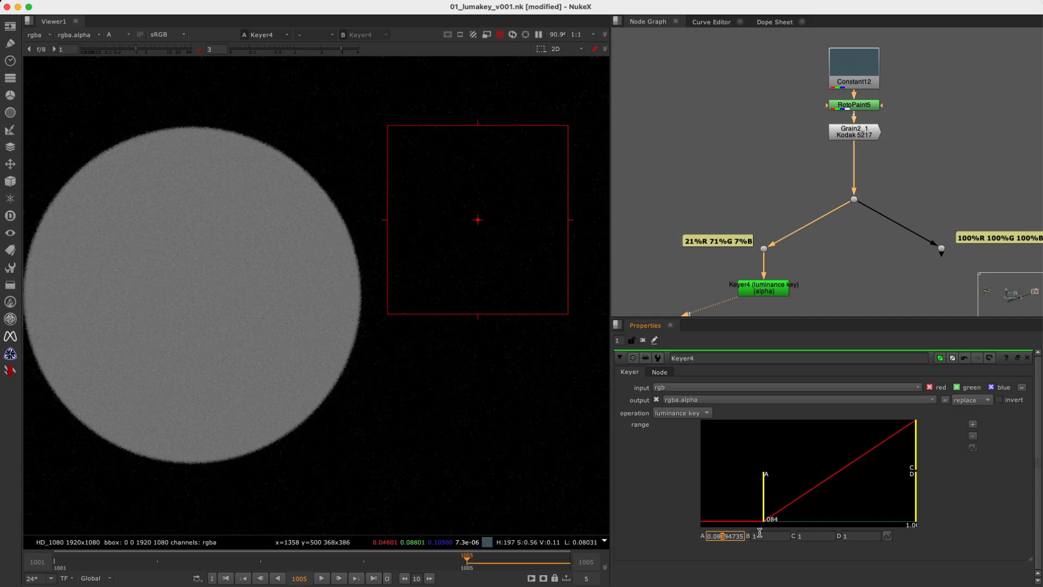
pyautogui.press('Up')
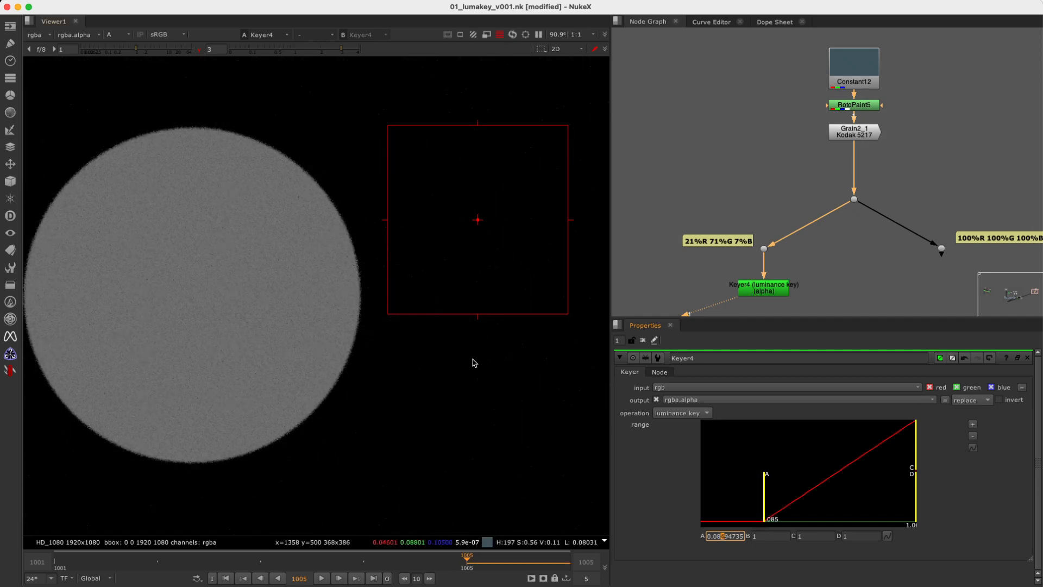
# Set the viewer gamma to 0.1, sample inside the circle, and lower Keyer4's B range point to about 0.096.
pyautogui.click(210, 50)
pyautogui.write('0.')
pyautogui.press('Return')
pyautogui.keyDown('shift'); pyautogui.keyDown('super'); pyautogui.moveTo(100, 196); pyautogui.dragTo(216, 342); pyautogui.keyUp('super'); pyautogui.keyUp('shift')
pyautogui.moveTo(307, 297); pyautogui.dragTo(393, 279, button='middle')
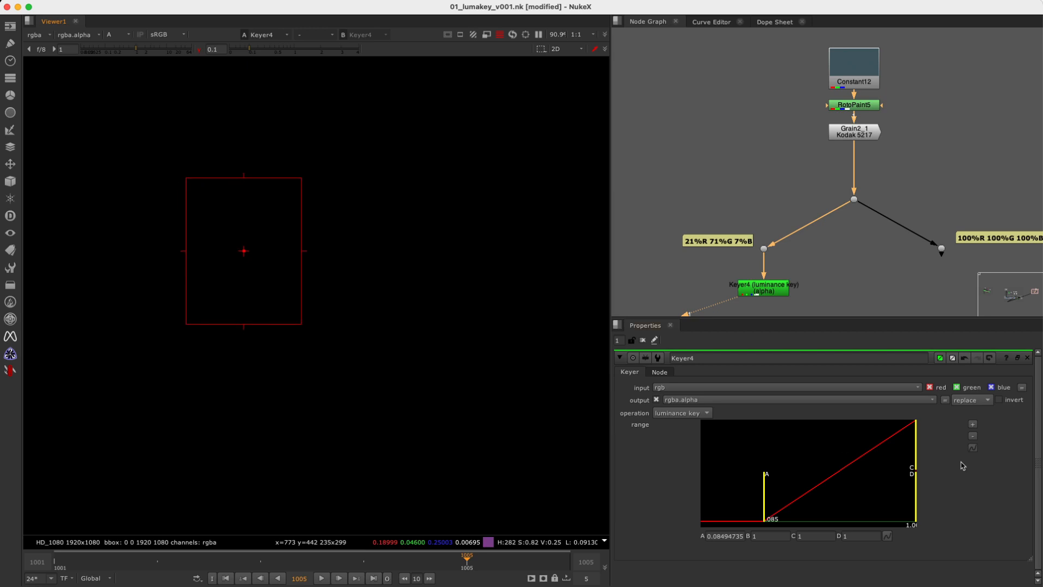
pyautogui.moveTo(915, 451); pyautogui.dragTo(766, 458)
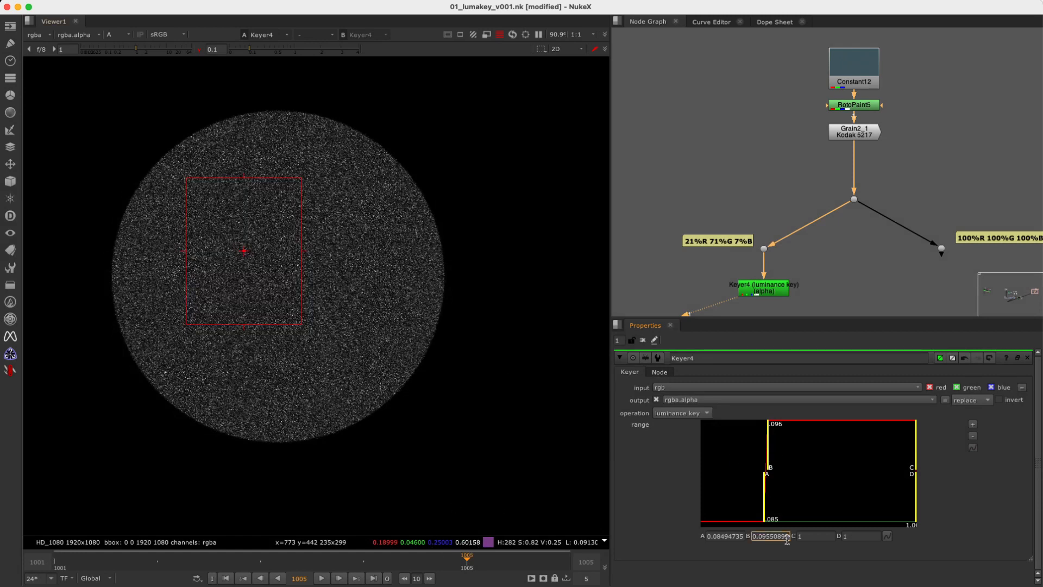
# Try lower values for Keyer4's B range point, down to about 0.056.
pyautogui.press('Down')
pyautogui.press('Down')
pyautogui.press('Down')
pyautogui.press('Down')
pyautogui.press('Down')
pyautogui.press('Down')
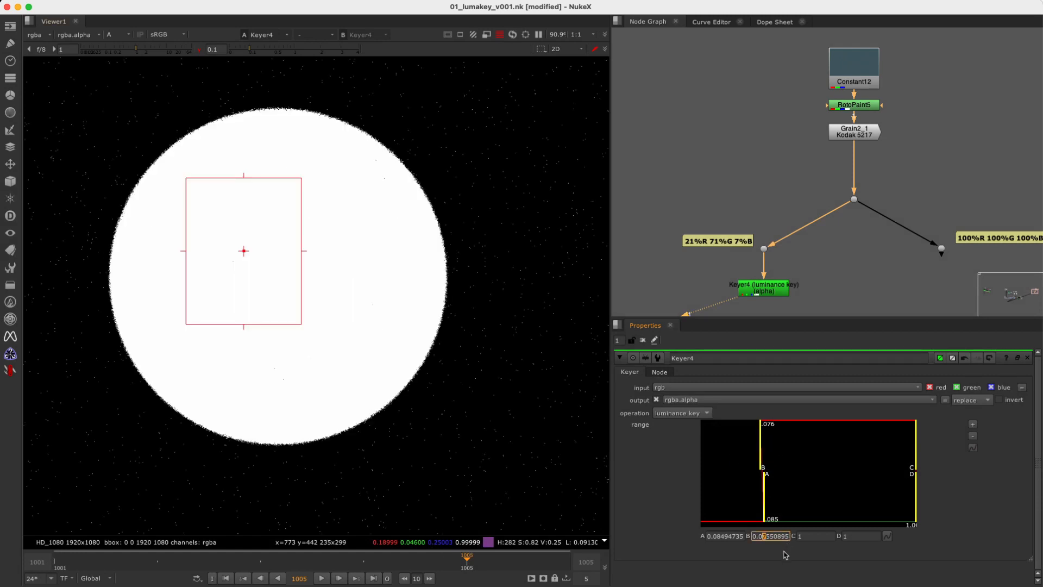
pyautogui.press('Up')
pyautogui.press('Up')
pyautogui.press('Up')
pyautogui.press('Up')
pyautogui.press('Up')
pyautogui.press('Up')
pyautogui.press('Up')
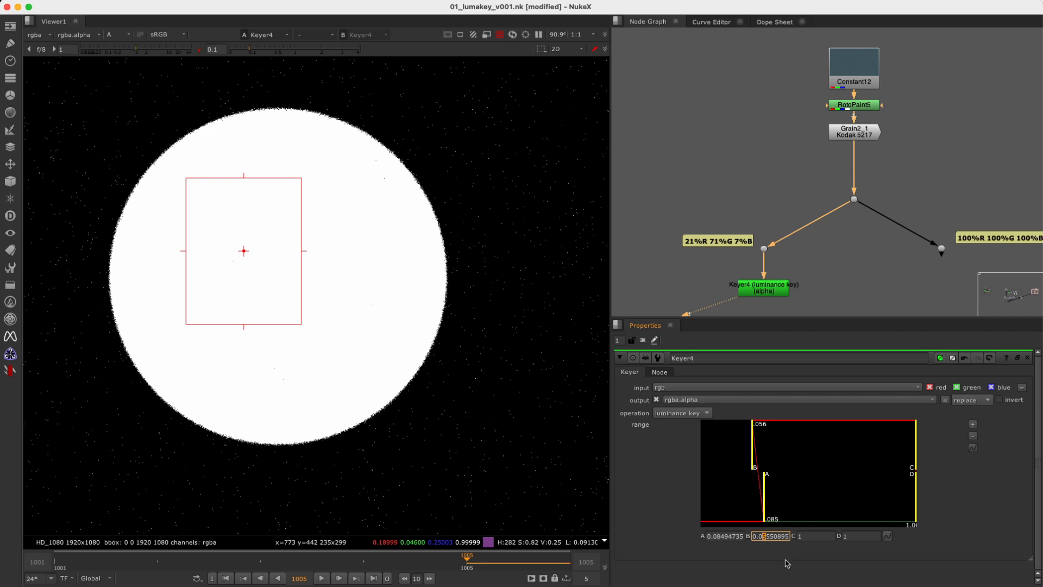
pyautogui.press('Down')
pyautogui.press('Down')
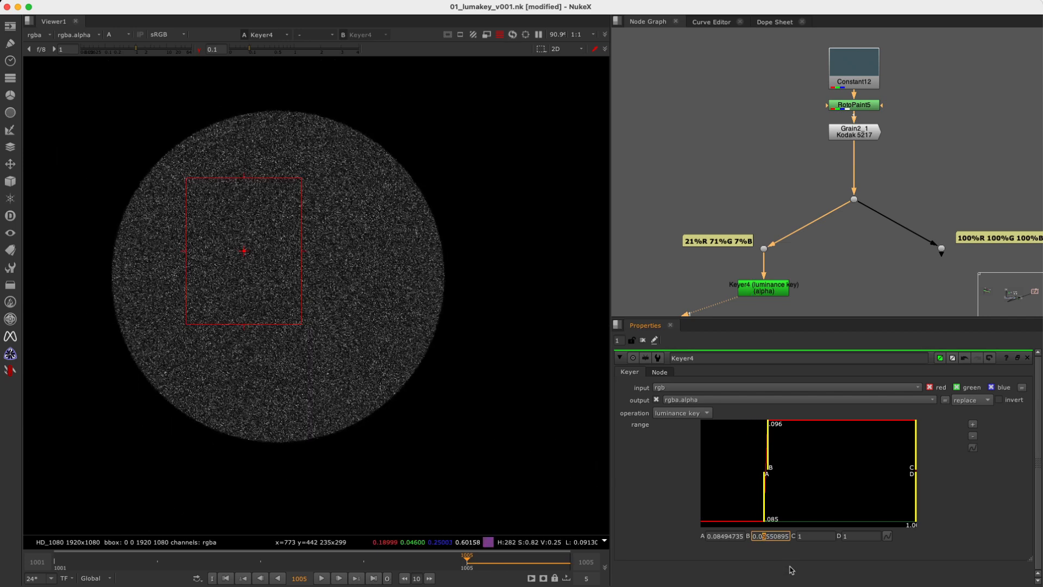
# Lower Keyer4's B range point to 0.08494735 so it meets the A point.
pyautogui.click(765, 536)
pyautogui.press('Down')
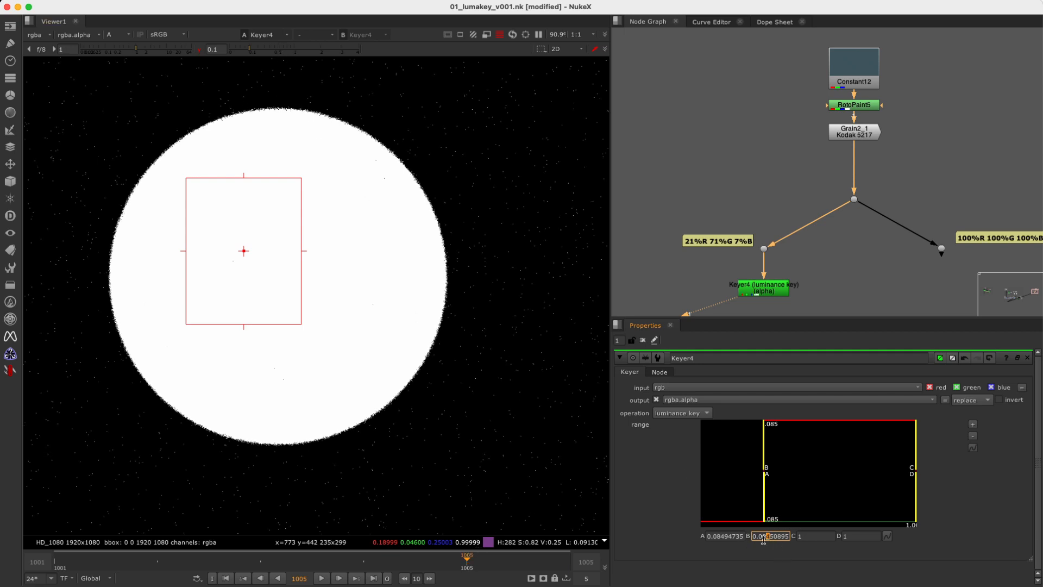
pyautogui.moveTo(764, 472); pyautogui.dragTo(758, 467)
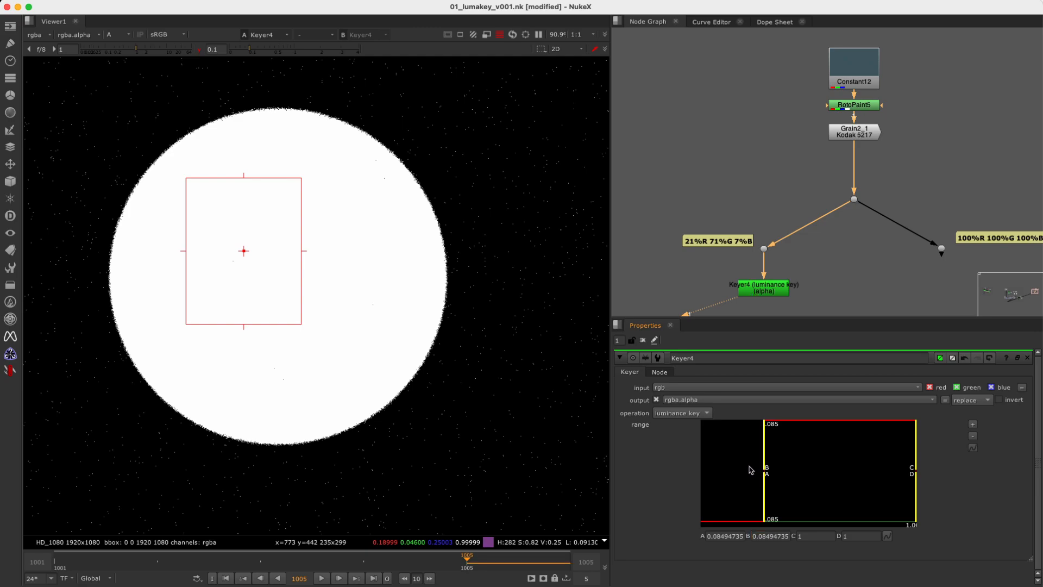
# Fine-tune Keyer4's A range point to 0.08418992, just below the B point.
pyautogui.moveTo(765, 508); pyautogui.dragTo(759, 460)
pyautogui.press('super+z')
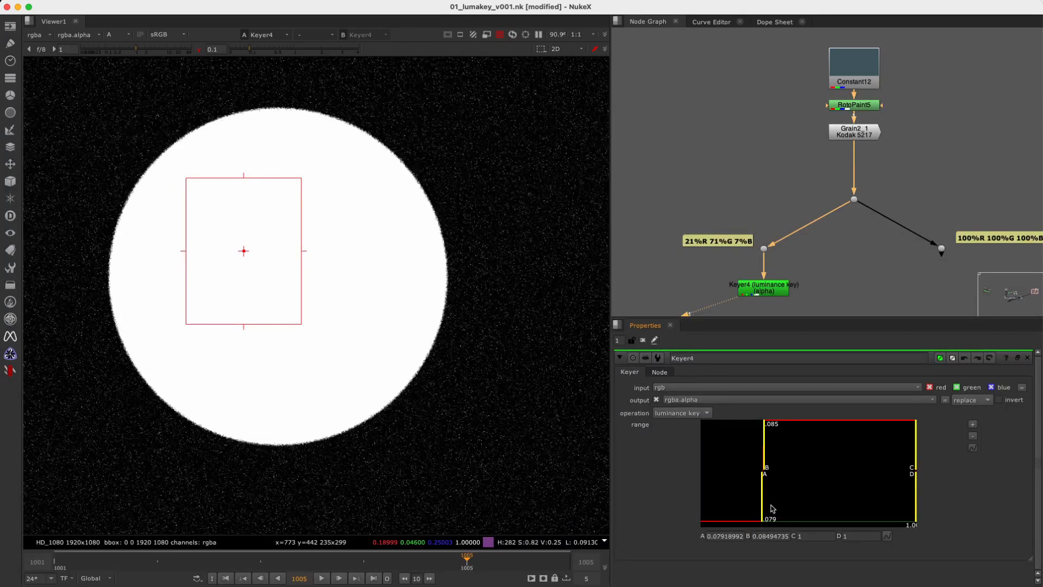
pyautogui.click(725, 535)
pyautogui.press('Up')
pyautogui.press('Up')
pyautogui.press('Up')
pyautogui.press('Up')
pyautogui.press('Up')
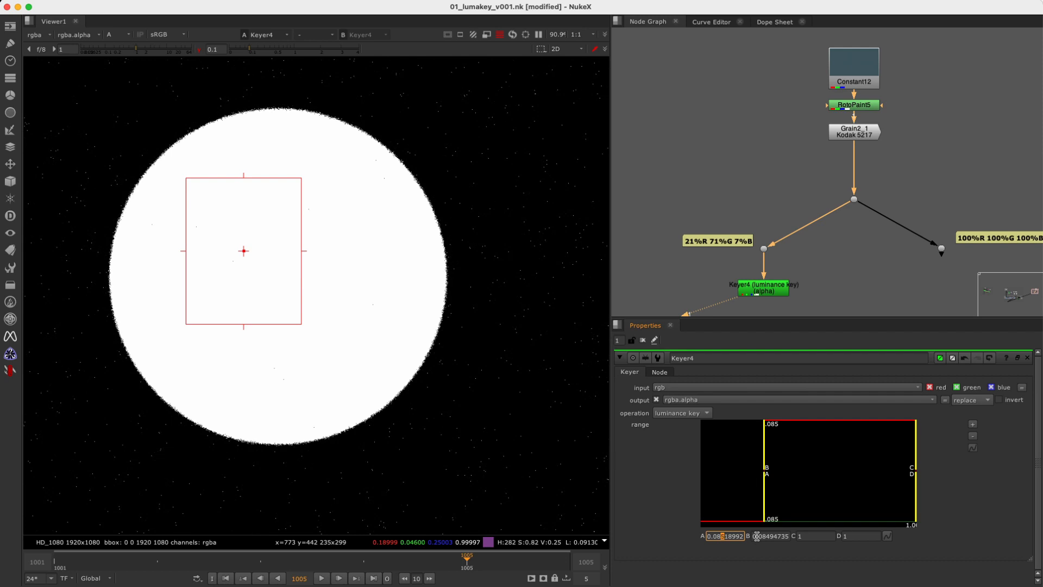
pyautogui.press('Down')
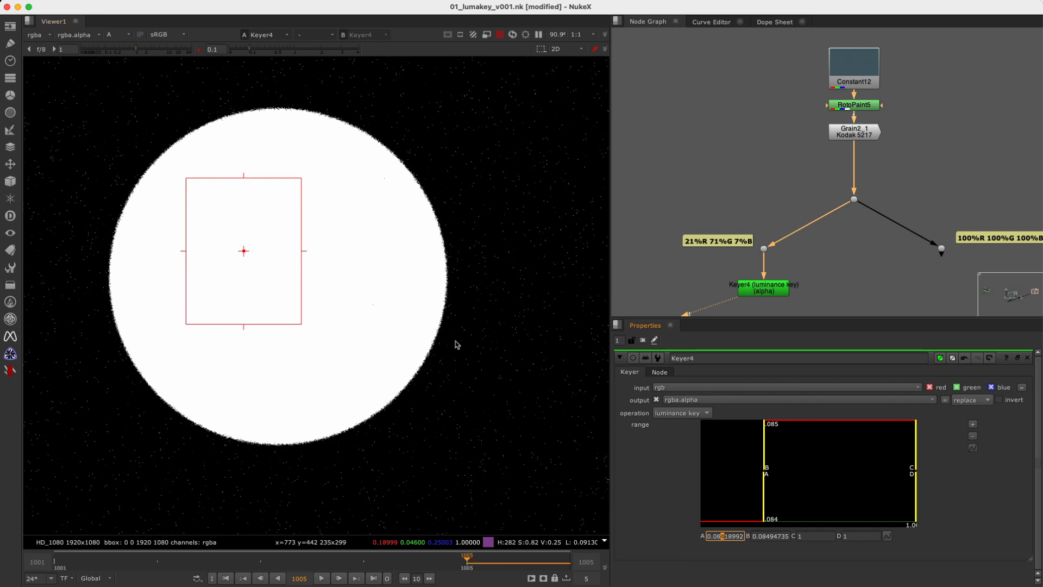
# Return the viewer gamma to 1 and examine the key's circle edge and background grain up close.
pyautogui.press('a')
pyautogui.moveTo(837, 274); pyautogui.dragTo(704, 278)
pyautogui.press('a')
pyautogui.moveTo(459, 270)
pyautogui.mouseDown(button='middle')
pyautogui.moveTo(551, 246)
pyautogui.moveTo(480, 260)
pyautogui.moveTo(526, 266)
pyautogui.moveTo(464, 266)
pyautogui.mouseUp(button='middle')
pyautogui.scroll(6, 527, 266)
pyautogui.scroll(2, 504, 262)
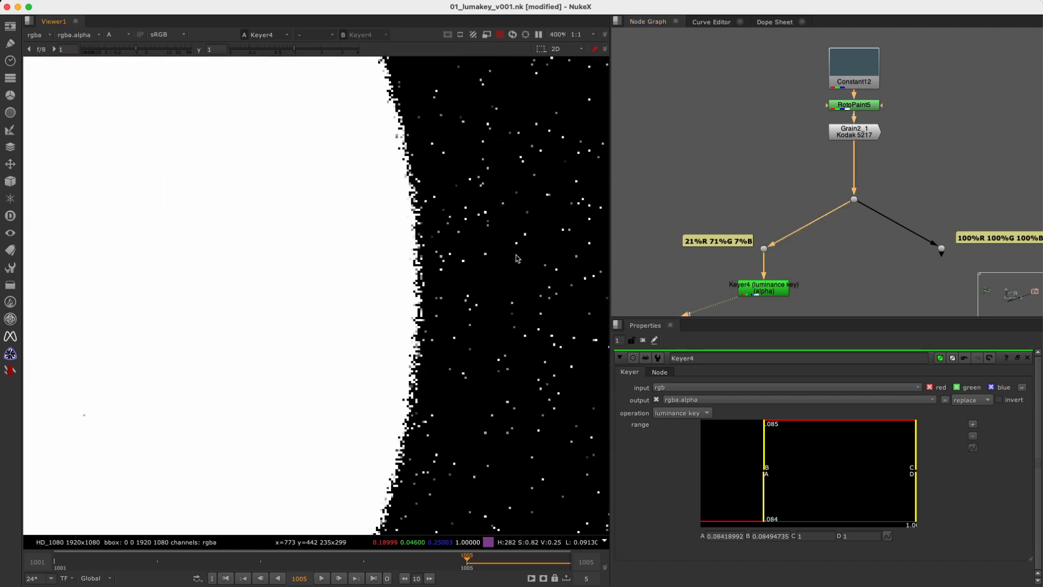
pyautogui.keyDown('alt'); pyautogui.moveTo(452, 297); pyautogui.dragTo(475, 324, button='middle'); pyautogui.keyUp('alt')
pyautogui.keyDown('super'); pyautogui.rightClick(449, 293); pyautogui.keyUp('super')
# Adjust the positions of the 21%R 71%G 7%B and 100%R 100%G 100%B labels beside their branch dots.
pyautogui.moveTo(733, 213); pyautogui.dragTo(794, 274)
pyautogui.moveTo(712, 241); pyautogui.dragTo(700, 252)
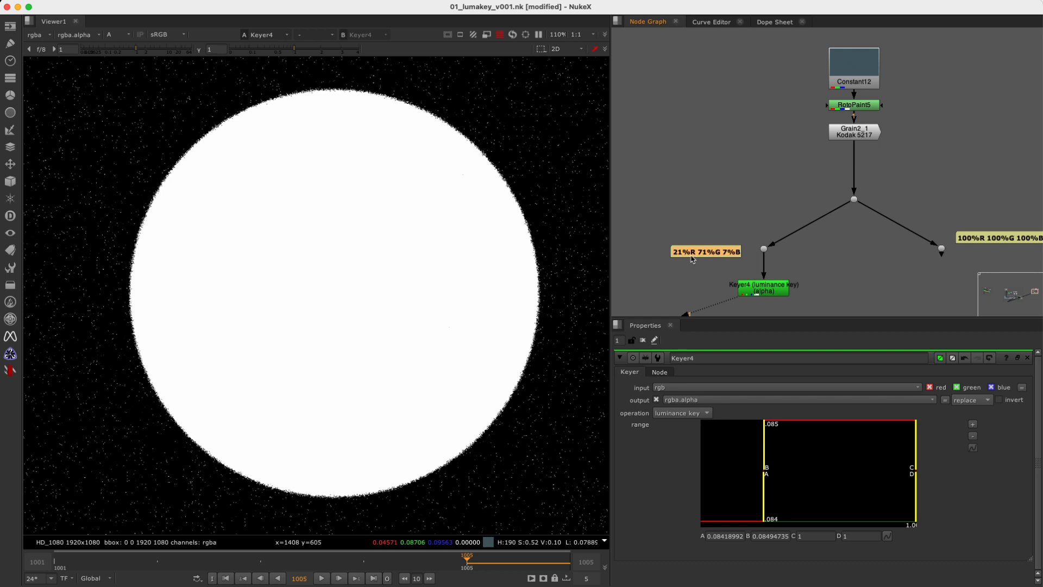
pyautogui.moveTo(883, 270); pyautogui.dragTo(866, 238, button='middle')
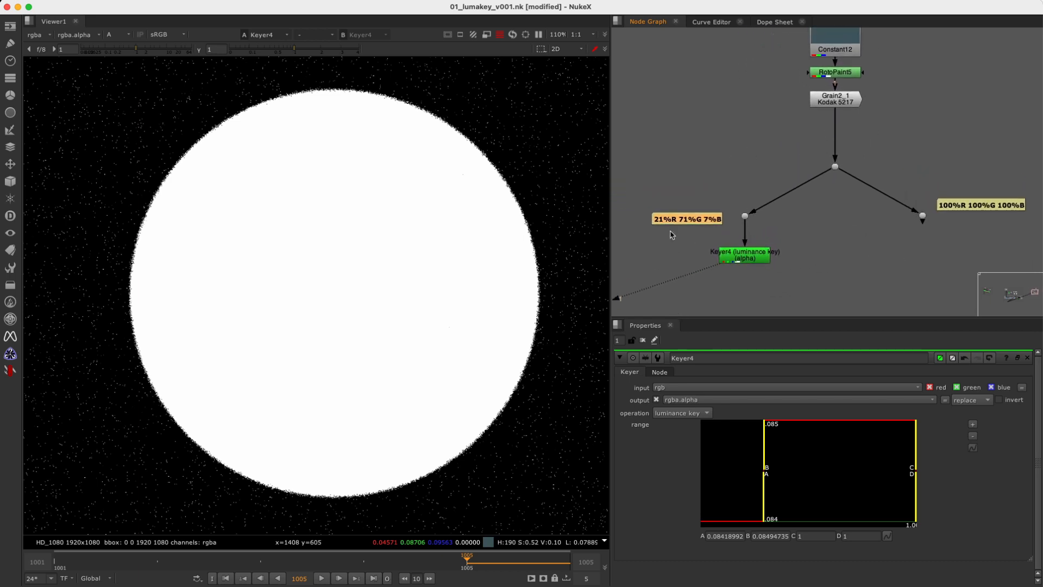
pyautogui.moveTo(683, 223); pyautogui.dragTo(686, 223)
pyautogui.moveTo(984, 212); pyautogui.dragTo(988, 221)
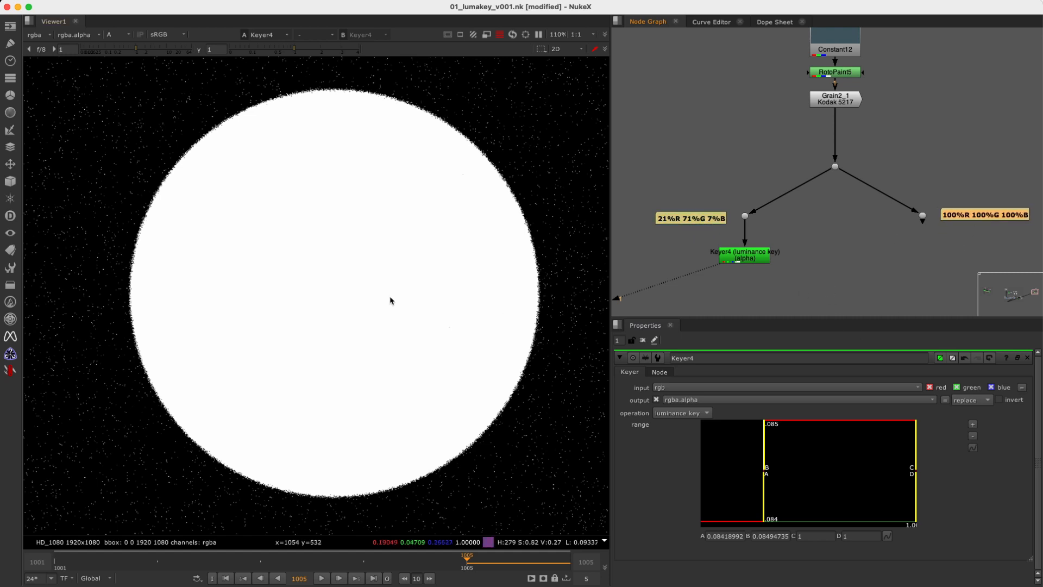
# Show the RGB image in the viewer and move the 100%R 100%G 100%B label slightly away from its dot.
pyautogui.scroll(-3, 367, 284)
pyautogui.press('y')
pyautogui.press('y')
pyautogui.moveTo(956, 253); pyautogui.dragTo(876, 238, button='middle')
pyautogui.scroll(2, 876, 238)
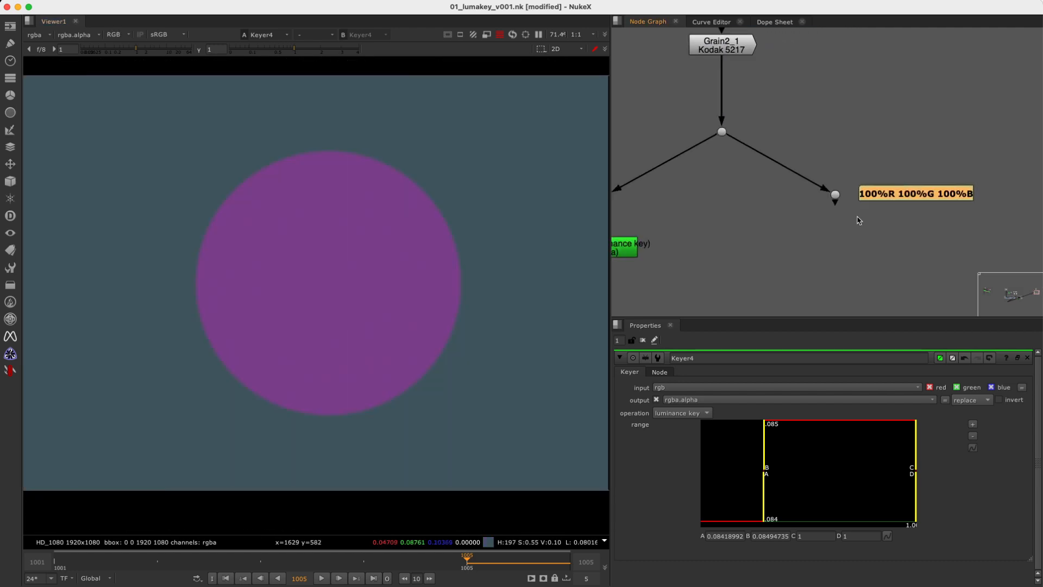
pyautogui.moveTo(904, 204); pyautogui.dragTo(915, 204)
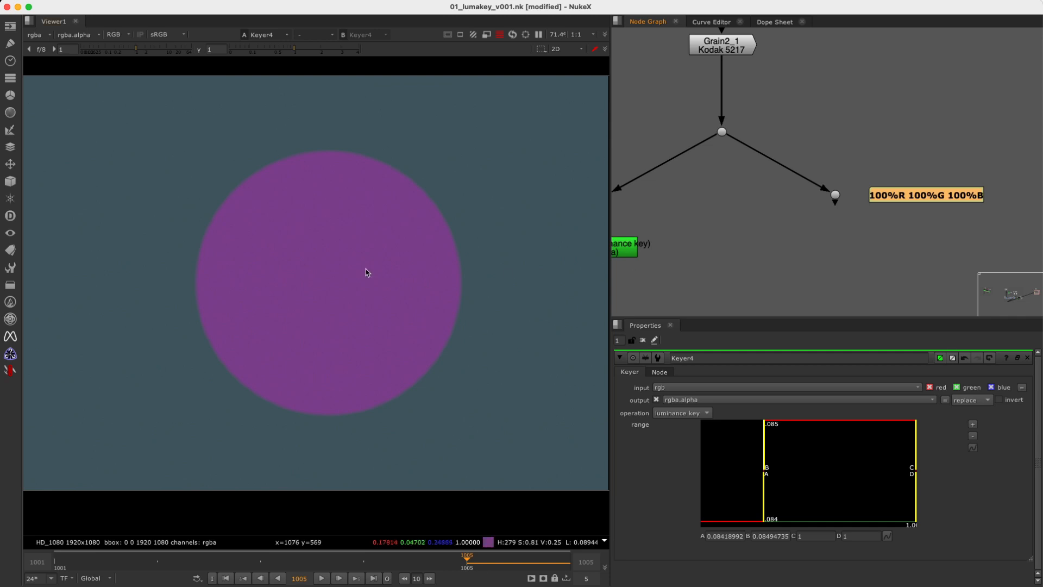
# Add the red_green_blue_split toolset and connect it below the 100%R 100%G 100%B branch's dot.
pyautogui.press('Tab')
pyautogui.write('red')
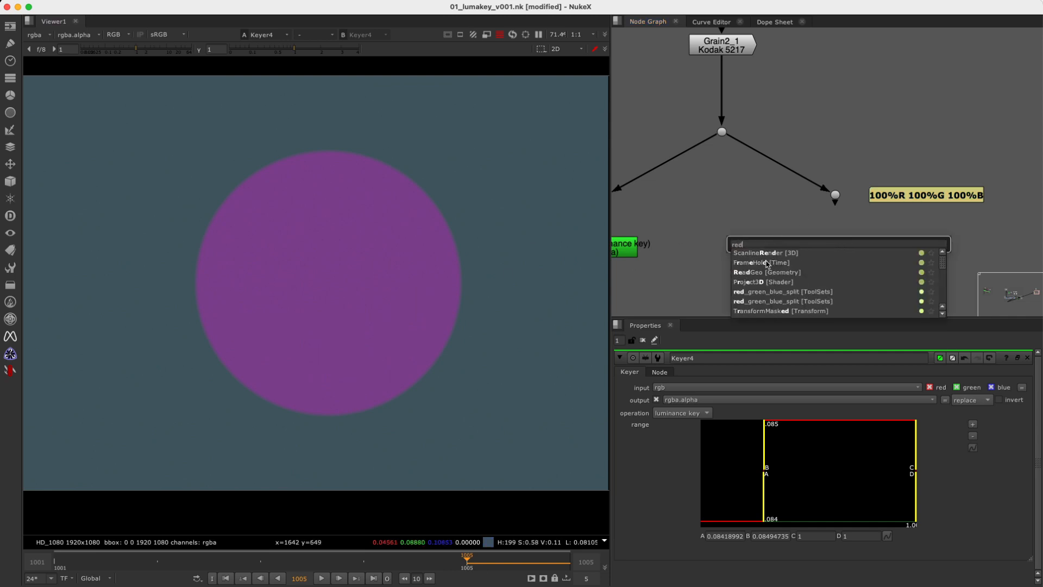
pyautogui.click(766, 292)
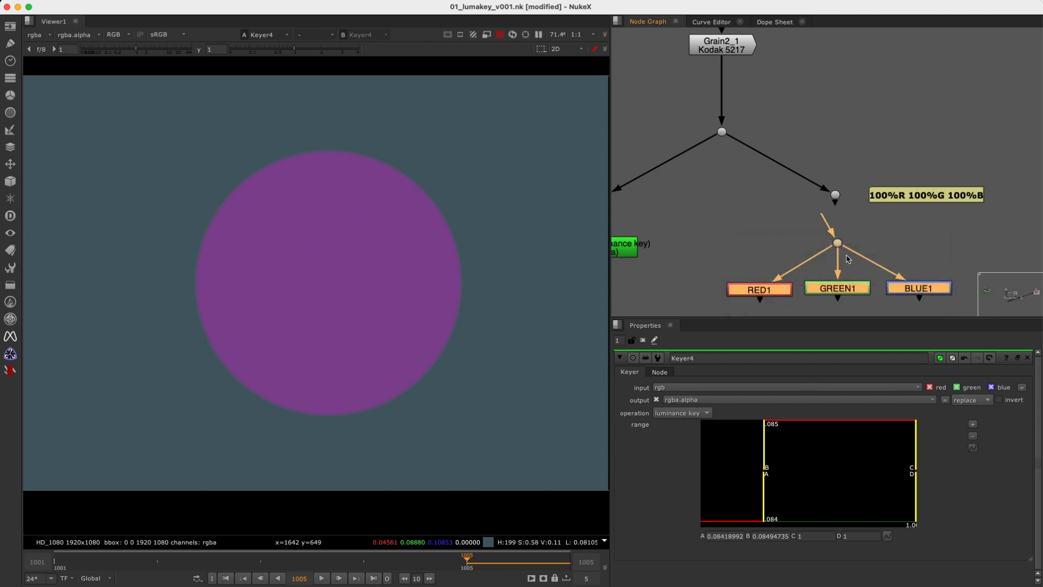
pyautogui.moveTo(830, 229)
pyautogui.mouseDown()
pyautogui.moveTo(836, 196)
pyautogui.moveTo(837, 230)
pyautogui.mouseUp()
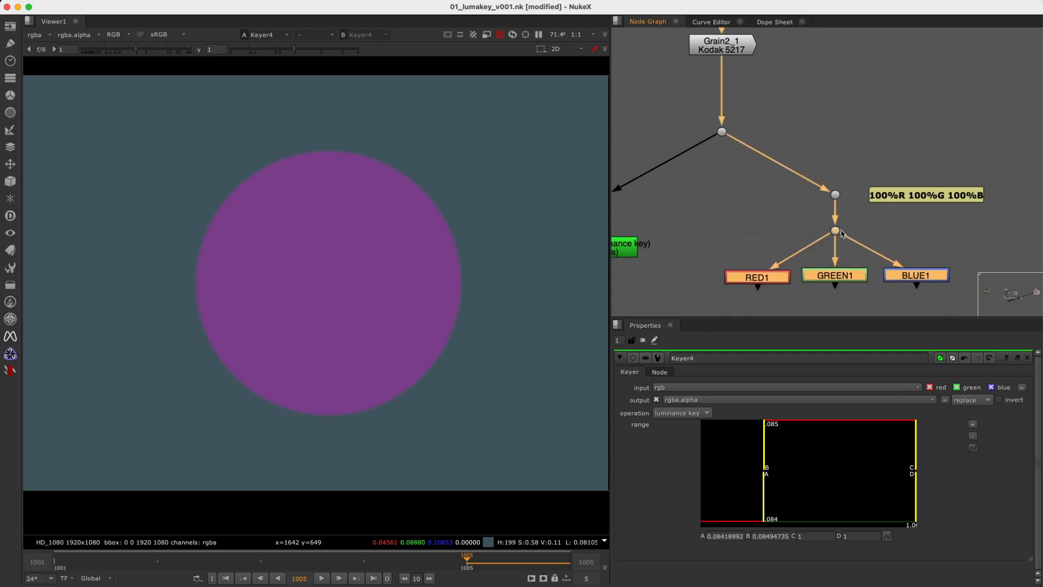
# Open the RED1, GREEN1 and BLUE1 shuffle settings in turn to check their channel routing.
pyautogui.doubleClick(759, 279)
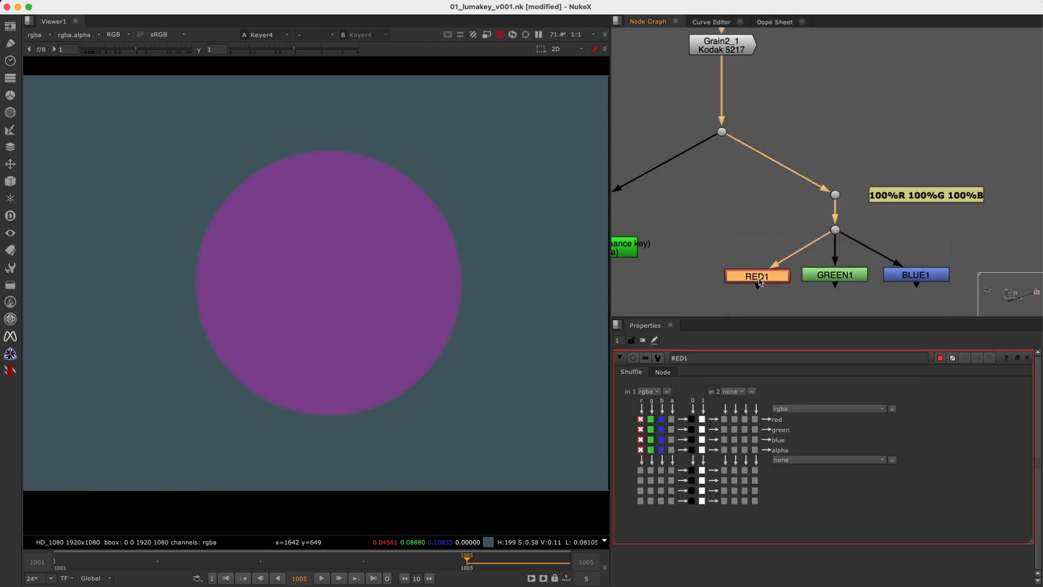
pyautogui.doubleClick(830, 277)
pyautogui.doubleClick(941, 277)
pyautogui.moveTo(942, 277); pyautogui.dragTo(947, 222, button='middle')
pyautogui.moveTo(995, 193); pyautogui.dragTo(670, 265)
pyautogui.press('Tab')
pyautogui.write('plu')
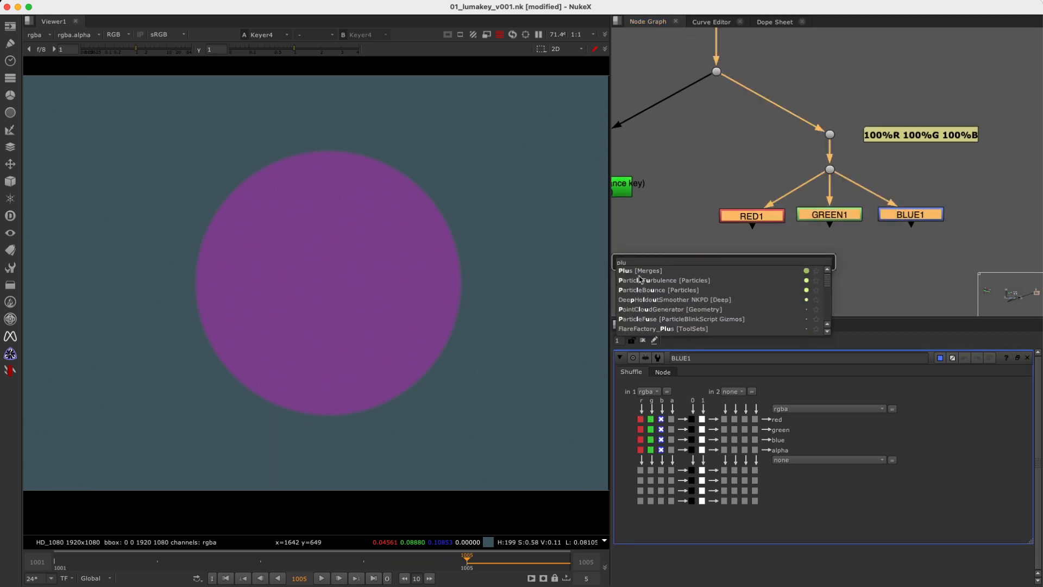
pyautogui.press('Return')
pyautogui.press('Delete')
# Combine RED1, GREEN1 and BLUE1 with a Plus merge centred below them and show it in the viewer.
pyautogui.moveTo(981, 195); pyautogui.dragTo(701, 261)
pyautogui.press('Tab')
pyautogui.write('plu')
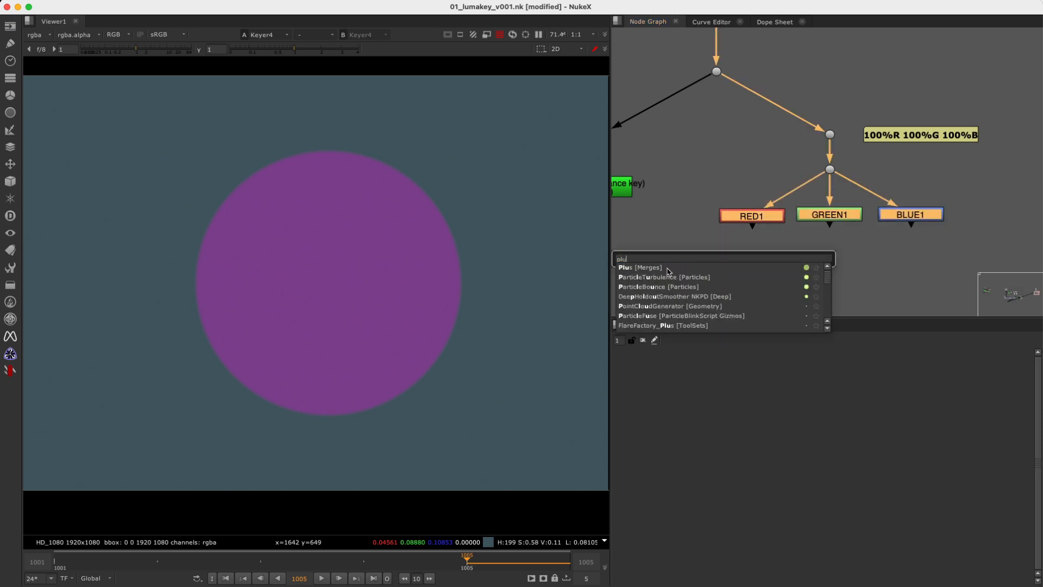
pyautogui.press('Return')
pyautogui.moveTo(910, 240); pyautogui.dragTo(830, 262)
pyautogui.press('1')
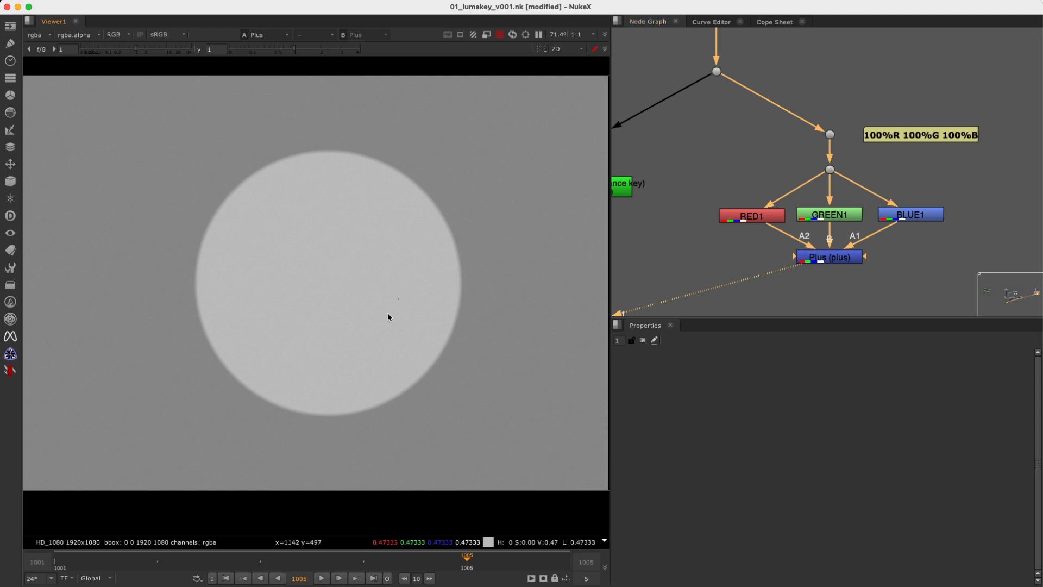
# Review the RED1, GREEN1 and BLUE1 inputs and examine the summed Plus result in the viewer.
pyautogui.moveTo(690, 202); pyautogui.dragTo(810, 228)
pyautogui.moveTo(882, 202); pyautogui.dragTo(796, 226)
pyautogui.moveTo(972, 199); pyautogui.dragTo(872, 231)
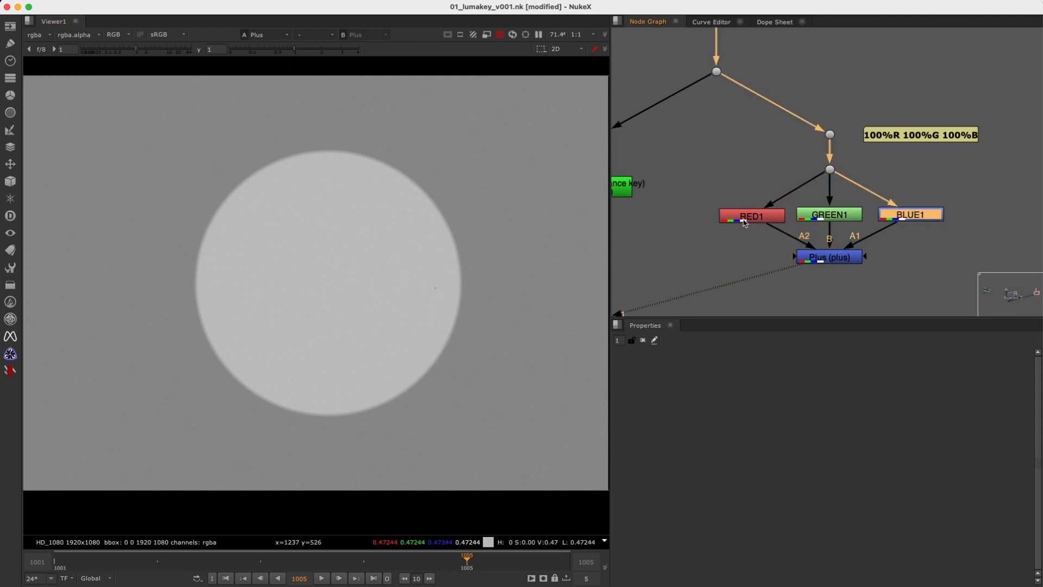
pyautogui.click(830, 262)
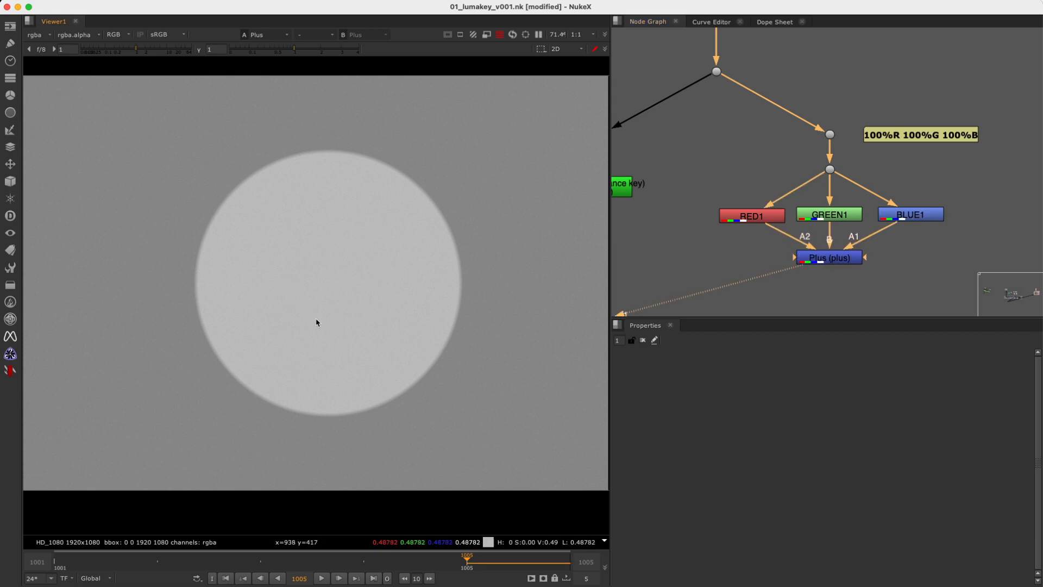
pyautogui.moveTo(850, 121); pyautogui.dragTo(804, 158)
pyautogui.press('1')
pyautogui.moveTo(759, 300); pyautogui.dragTo(920, 244)
pyautogui.press('1')
# Move the 100%R 100%G 100%B label closer to its dot and connect a luminance key Keyer below the Plus node.
pyautogui.click(922, 136)
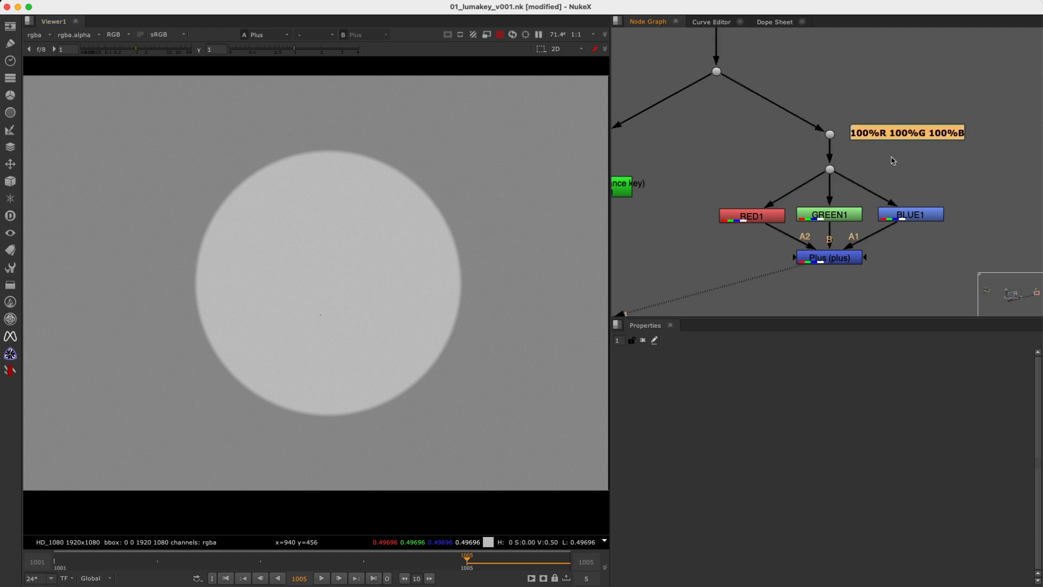
pyautogui.scroll(-3, 857, 210)
pyautogui.press('Tab')
pyautogui.write('key')
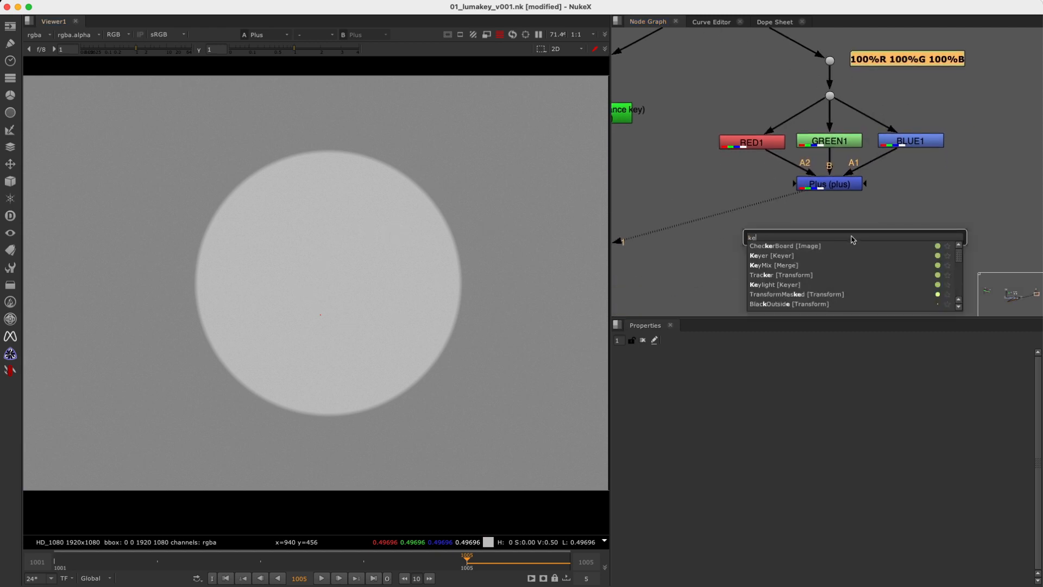
pyautogui.click(784, 247)
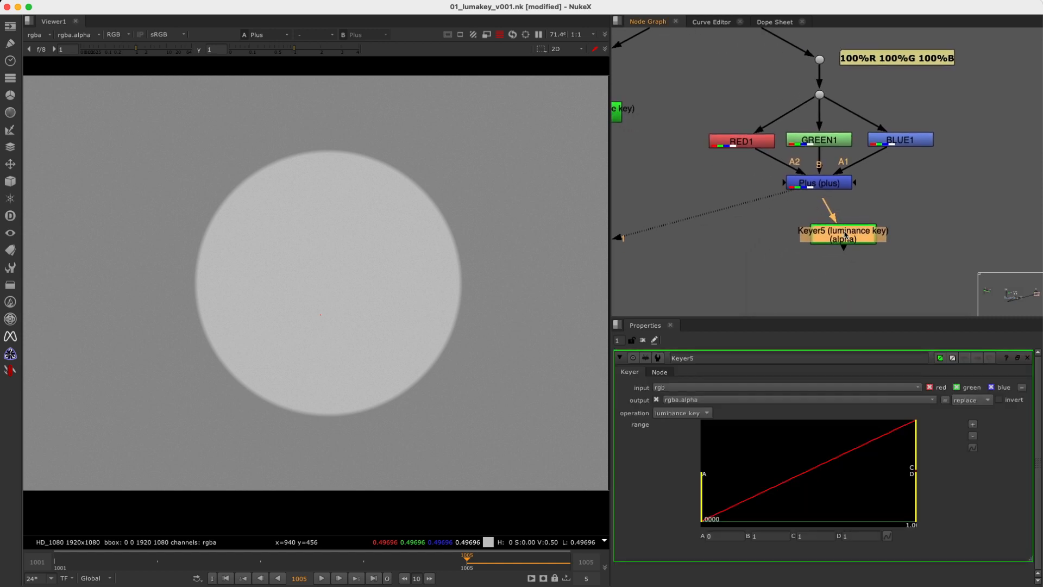
pyautogui.moveTo(844, 235); pyautogui.dragTo(826, 257)
# Sample the grey background, view the alpha at gamma 3, and raise Keyer5's range A to about 0.255.
pyautogui.moveTo(489, 289); pyautogui.dragTo(393, 291, button='middle')
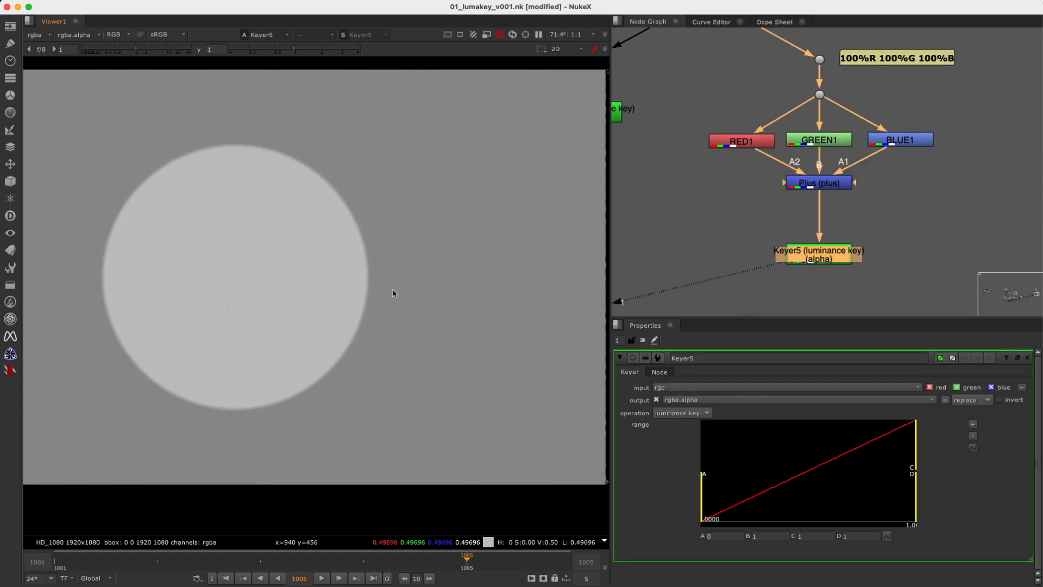
pyautogui.keyDown('ctrl'); pyautogui.keyDown('shift'); pyautogui.moveTo(401, 180); pyautogui.dragTo(487, 299); pyautogui.keyUp('shift'); pyautogui.keyUp('ctrl')
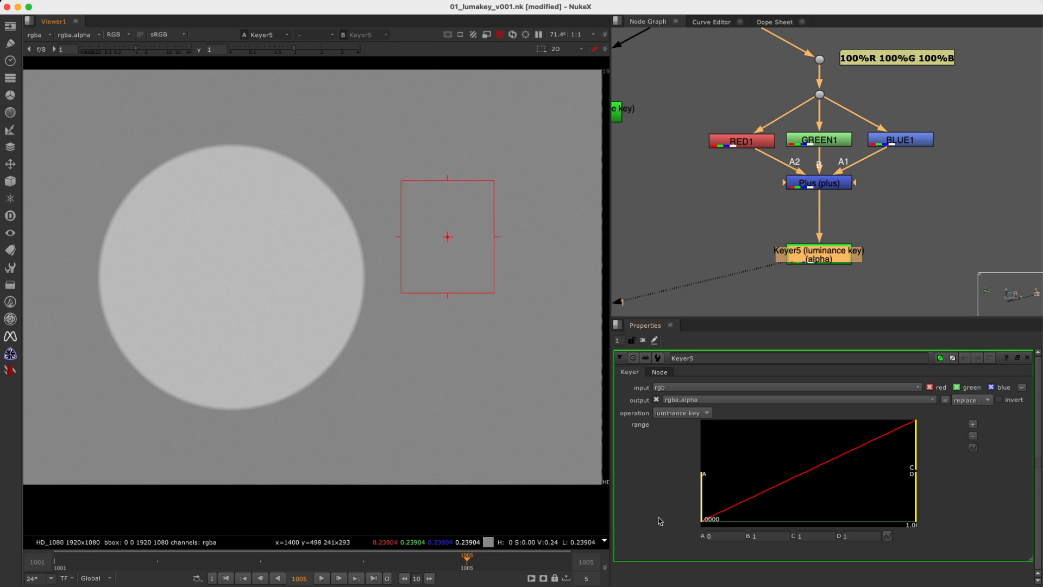
pyautogui.press('a')
pyautogui.moveTo(702, 501); pyautogui.dragTo(807, 501)
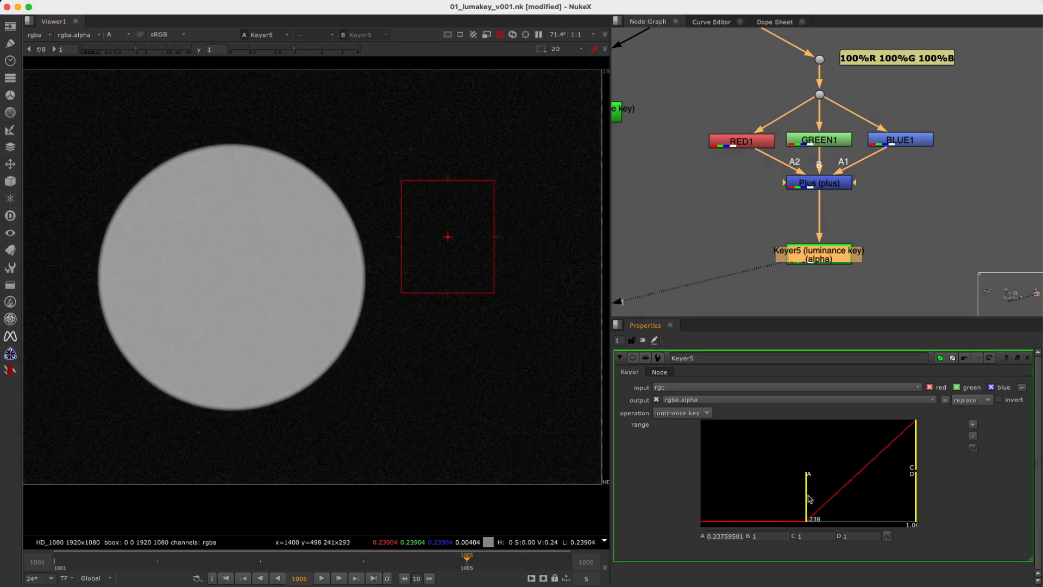
pyautogui.click(198, 50)
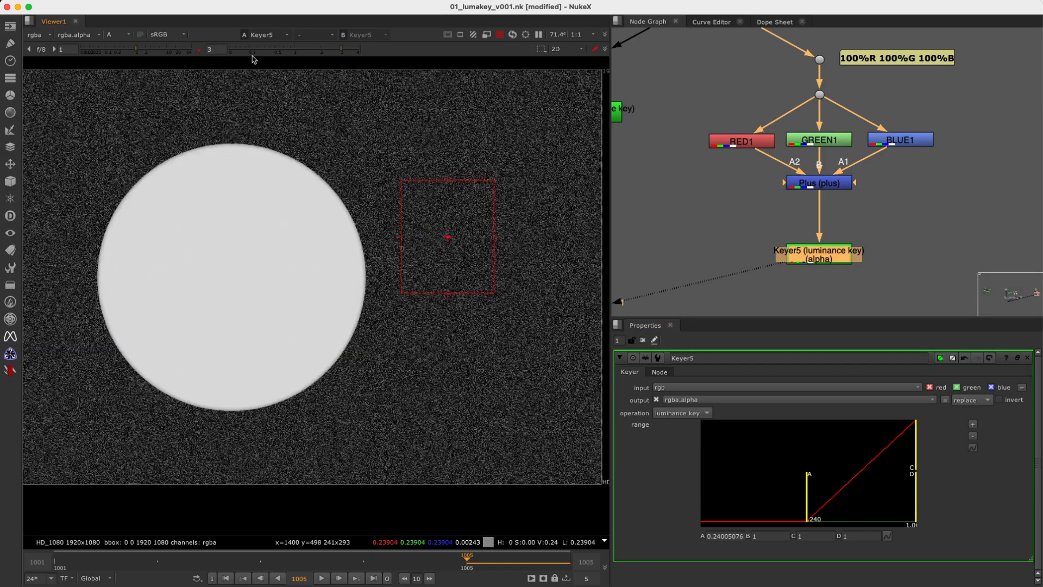
pyautogui.moveTo(808, 506); pyautogui.dragTo(812, 506)
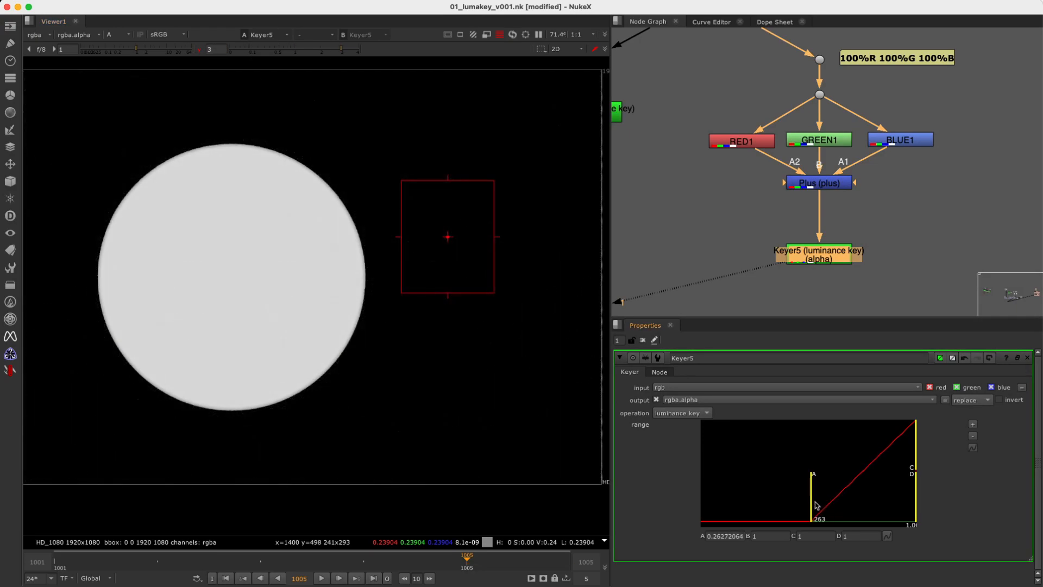
pyautogui.click(723, 536)
pyautogui.press('Down')
pyautogui.press('Down')
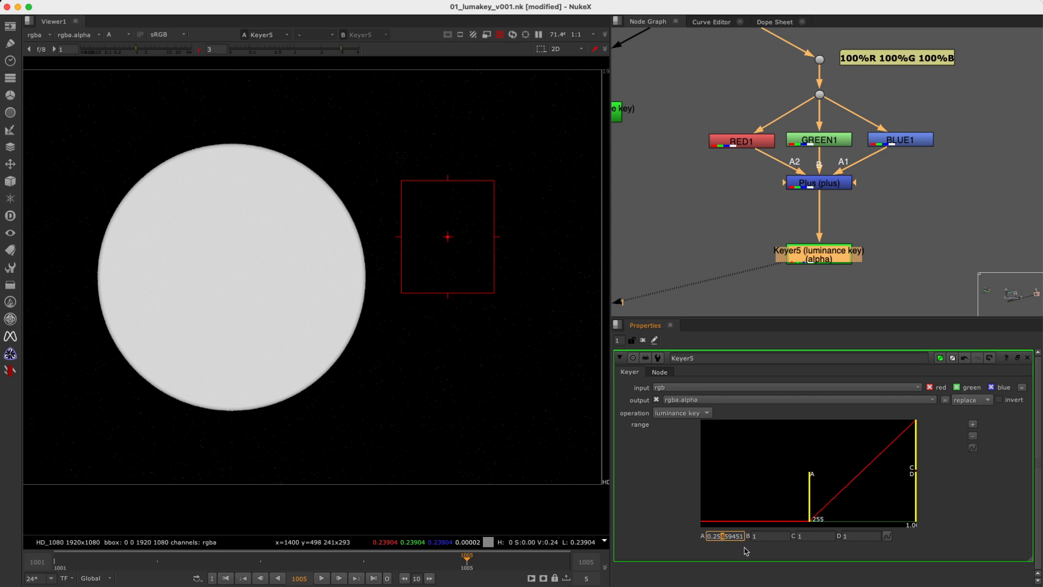
# Sample the circle at viewer gamma 0.1 and lower Keyer5's range B to about 0.443.
pyautogui.keyDown('ctrl'); pyautogui.keyDown('shift'); pyautogui.moveTo(175, 212); pyautogui.dragTo(292, 326); pyautogui.keyUp('shift'); pyautogui.keyUp('ctrl')
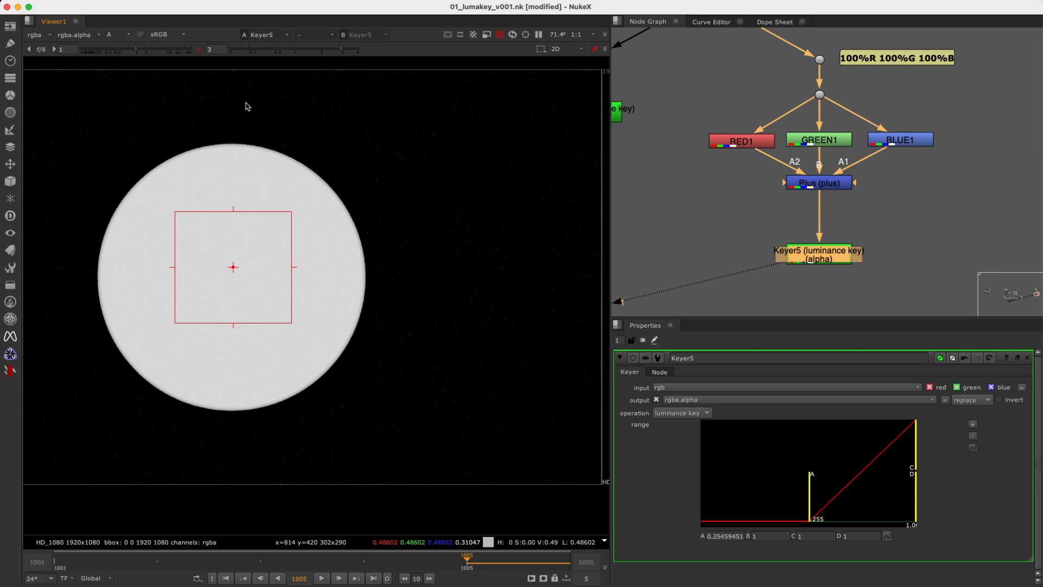
pyautogui.doubleClick(223, 50)
pyautogui.write('0.1')
pyautogui.press('Return')
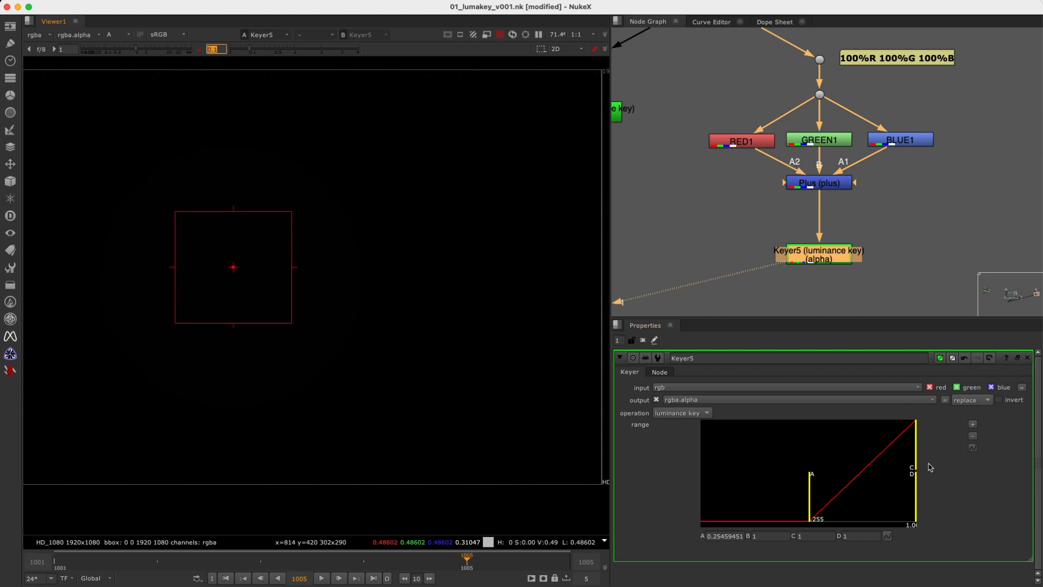
pyautogui.moveTo(915, 455); pyautogui.dragTo(846, 461)
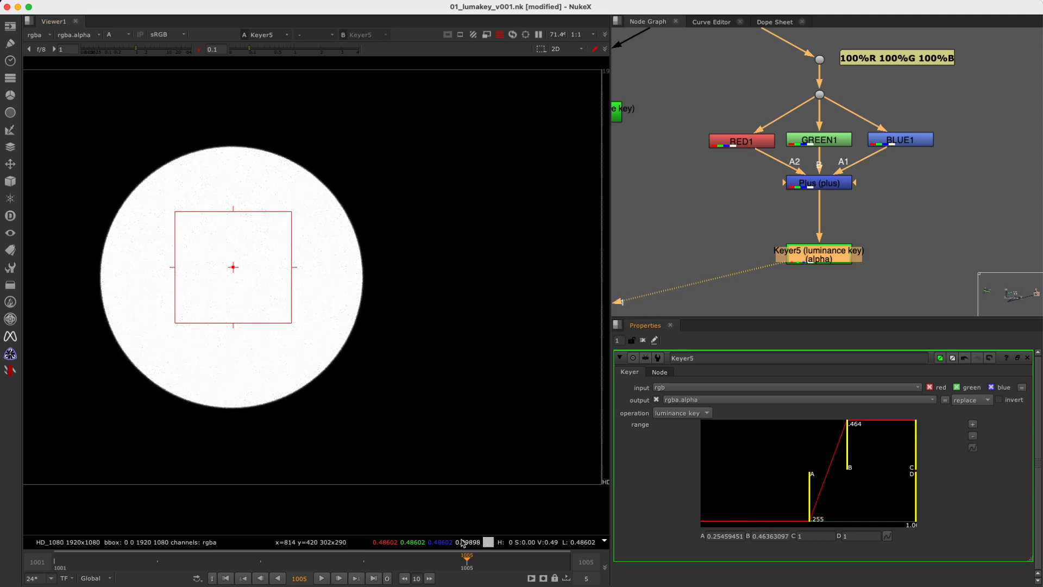
pyautogui.click(768, 536)
pyautogui.press('Down')
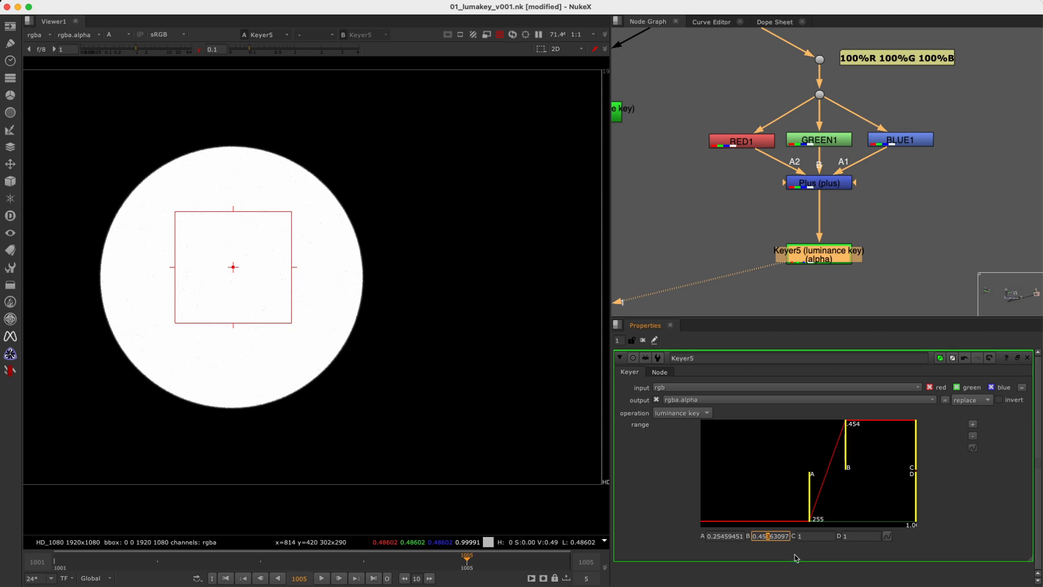
pyautogui.press('Down')
pyautogui.press('Down')
pyautogui.press('Down')
pyautogui.press('Down')
pyautogui.press('Down')
pyautogui.press('Down')
pyautogui.press('Down')
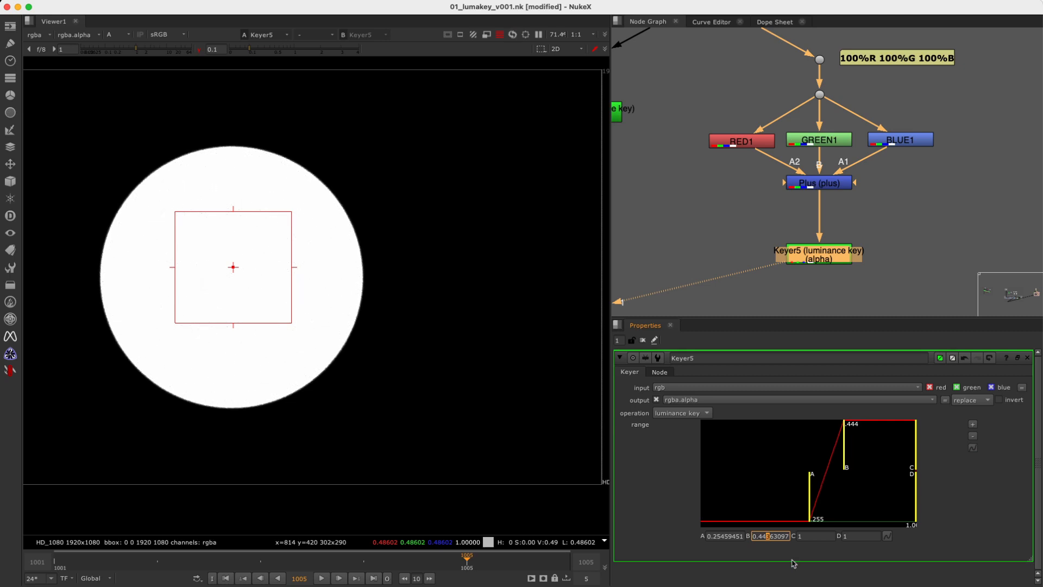
# Restore the viewer gamma to 1 and clear the sample region.
pyautogui.keyDown('super'); pyautogui.click(281, 49); pyautogui.keyUp('super')
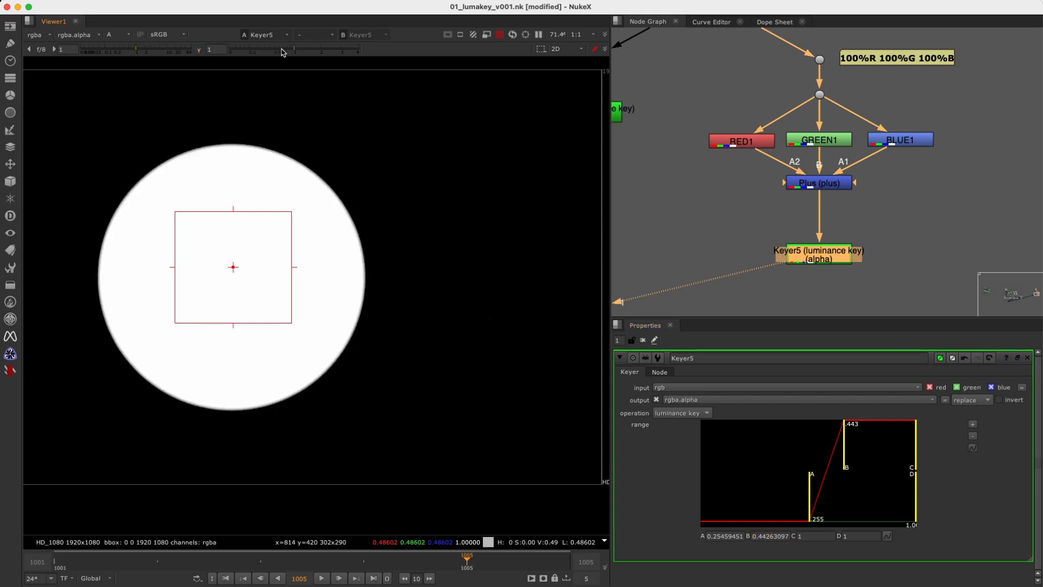
pyautogui.scroll(-3, 379, 272)
pyautogui.moveTo(380, 271); pyautogui.dragTo(464, 253, button='middle')
pyautogui.keyDown('super'); pyautogui.rightClick(450, 250); pyautogui.keyUp('super')
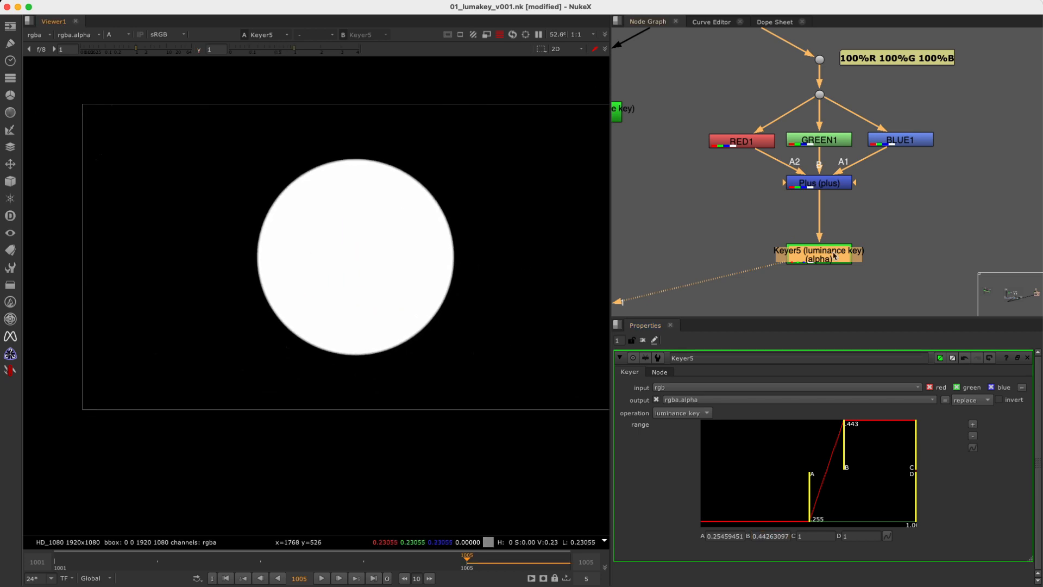
# Show the alpha of Keyer4 in the viewer, close up on the circle's edge.
pyautogui.keyDown('super'); pyautogui.moveTo(802, 253); pyautogui.dragTo(925, 235); pyautogui.keyUp('super')
pyautogui.moveTo(747, 157)
pyautogui.keyDown('super'); pyautogui.mouseDown()
pyautogui.moveTo(865, 184)
pyautogui.moveTo(815, 173)
pyautogui.mouseUp(); pyautogui.keyUp('super')
pyautogui.moveTo(724, 185); pyautogui.dragTo(885, 212, button='middle')
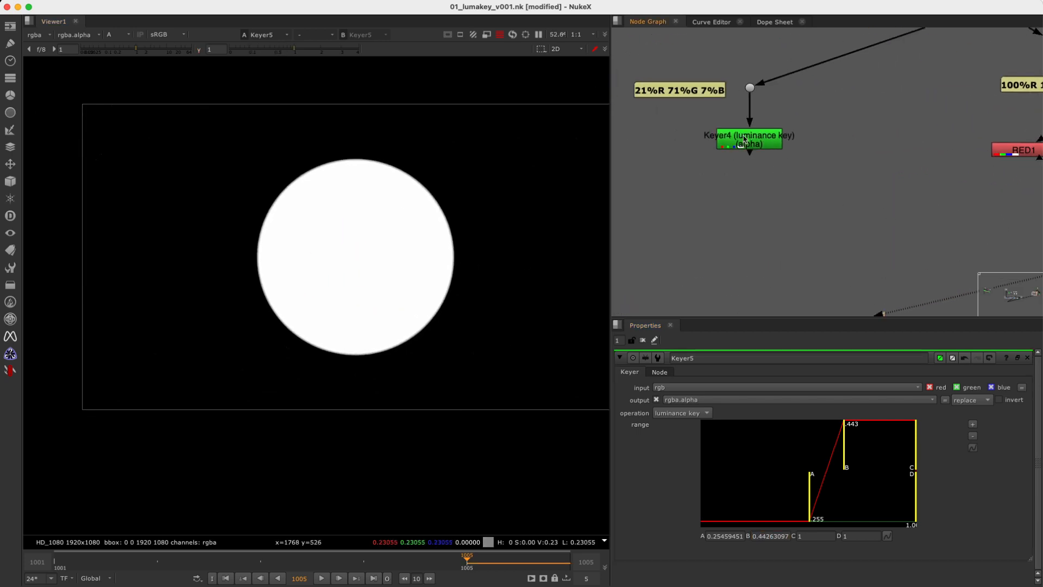
pyautogui.scroll(8, 492, 251)
pyautogui.press('a')
pyautogui.press('a')
pyautogui.click(761, 142)
pyautogui.press('1')
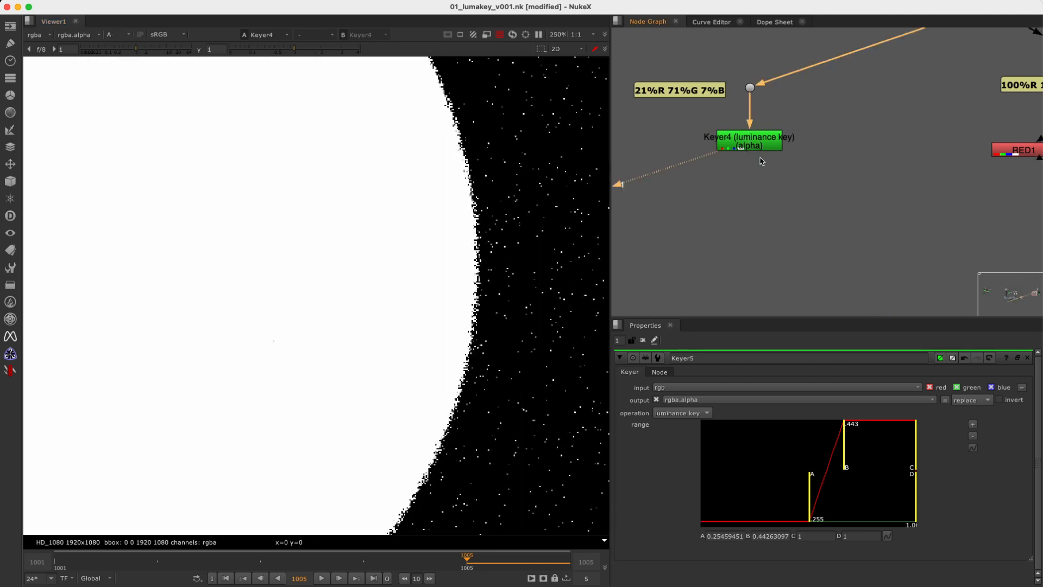
# Assign Keyer5 to viewer input 2 and compare its edge and background noise repeatedly with Keyer4 on input 1.
pyautogui.scroll(-1, 831, 219)
pyautogui.scroll(-2, 830, 219)
pyautogui.moveTo(1003, 228); pyautogui.dragTo(895, 204, button='middle')
pyautogui.click(893, 217)
pyautogui.press('2')
pyautogui.click(814, 255)
pyautogui.press('1')
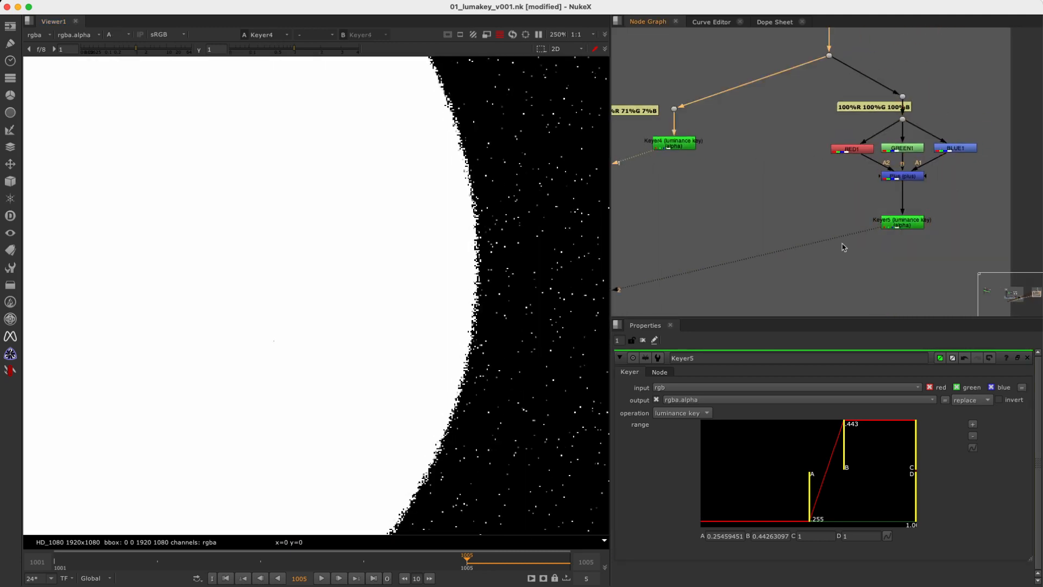
pyautogui.press('2')
pyautogui.press('1')
pyautogui.press('2')
pyautogui.press('1')
pyautogui.press('2')
pyautogui.press('1')
pyautogui.press('2')
pyautogui.press('1')
pyautogui.press('2')
pyautogui.press('1')
pyautogui.press('2')
pyautogui.press('1')
# Move Keyer4 slightly lower and shift the 100%R 100%G 100%B label clear of the node connection, to the right of its dot.
pyautogui.click(677, 146)
pyautogui.moveTo(677, 148); pyautogui.dragTo(679, 158)
pyautogui.press('2')
pyautogui.press('1')
pyautogui.press('2')
pyautogui.moveTo(994, 128); pyautogui.dragTo(1014, 116)
pyautogui.click(835, 127)
pyautogui.moveTo(841, 110); pyautogui.dragTo(919, 101)
pyautogui.moveTo(954, 208); pyautogui.dragTo(839, 255)
# Compare Keyer4 and Keyer5 once more at the circle's edge and in the full frame.
pyautogui.press('1')
pyautogui.press('2')
pyautogui.press('1')
pyautogui.press('2')
pyautogui.scroll(-2, 489, 261)
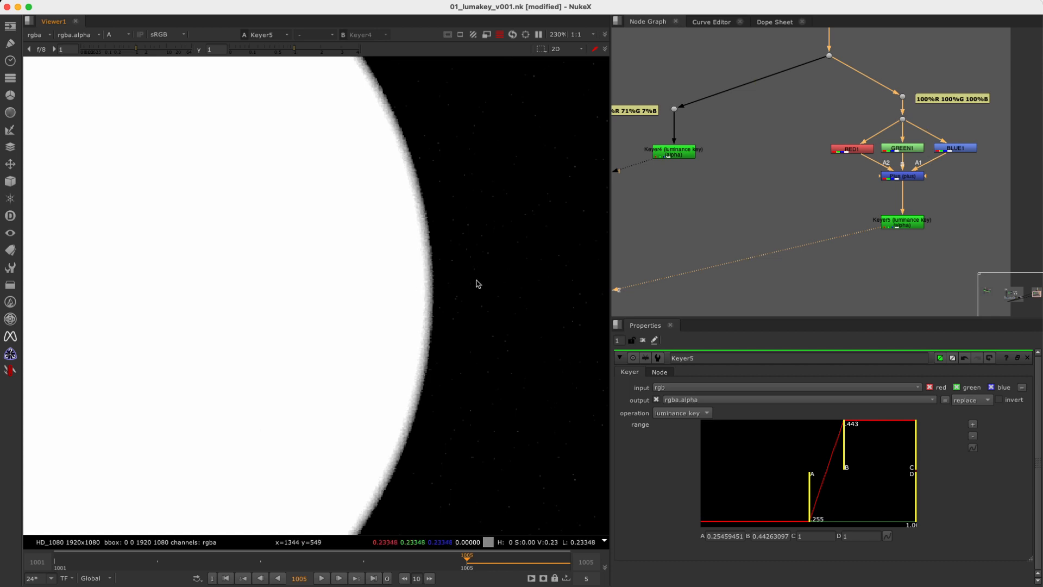
pyautogui.press('f')
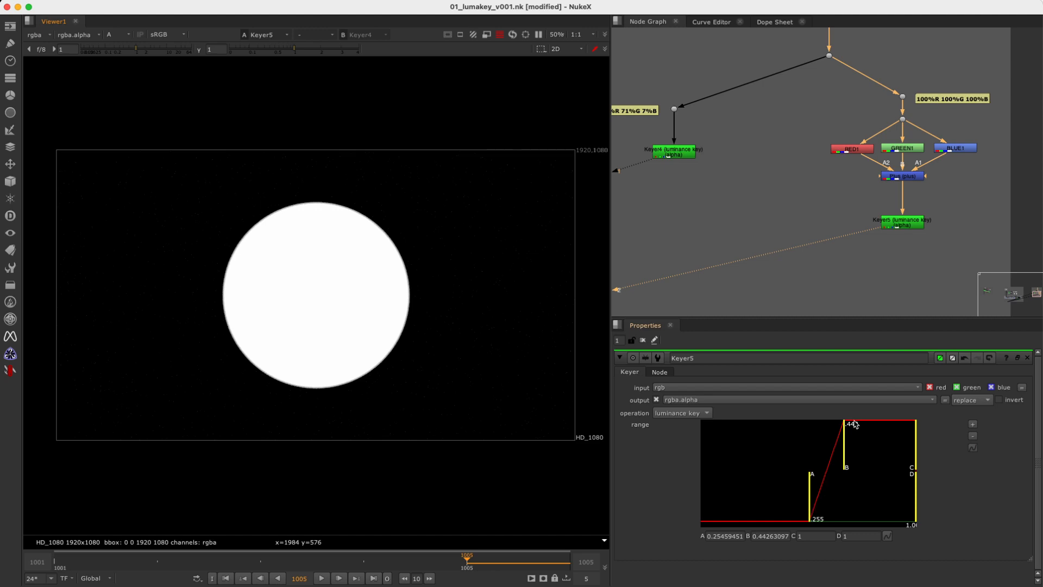
# Add a ColorLookup node fed by the Plus node beside Keyer5 and open its master curve in a floating window.
pyautogui.press('Tab')
pyautogui.write('color')
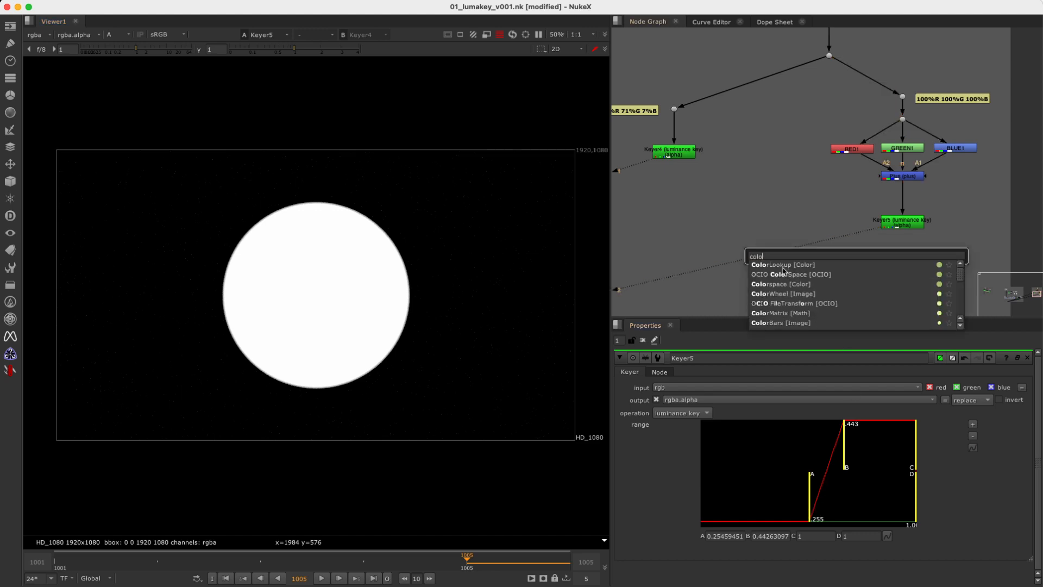
pyautogui.click(784, 266)
pyautogui.moveTo(855, 242); pyautogui.dragTo(902, 178)
pyautogui.click(857, 250)
pyautogui.moveTo(856, 249); pyautogui.dragTo(832, 221)
pyautogui.keyDown('ctrl'); pyautogui.doubleClick(832, 222); pyautogui.keyUp('ctrl')
pyautogui.moveTo(660, 99); pyautogui.dragTo(818, 119)
pyautogui.click(664, 189)
pyautogui.moveTo(722, 108); pyautogui.dragTo(486, 220)
pyautogui.click(819, 478)
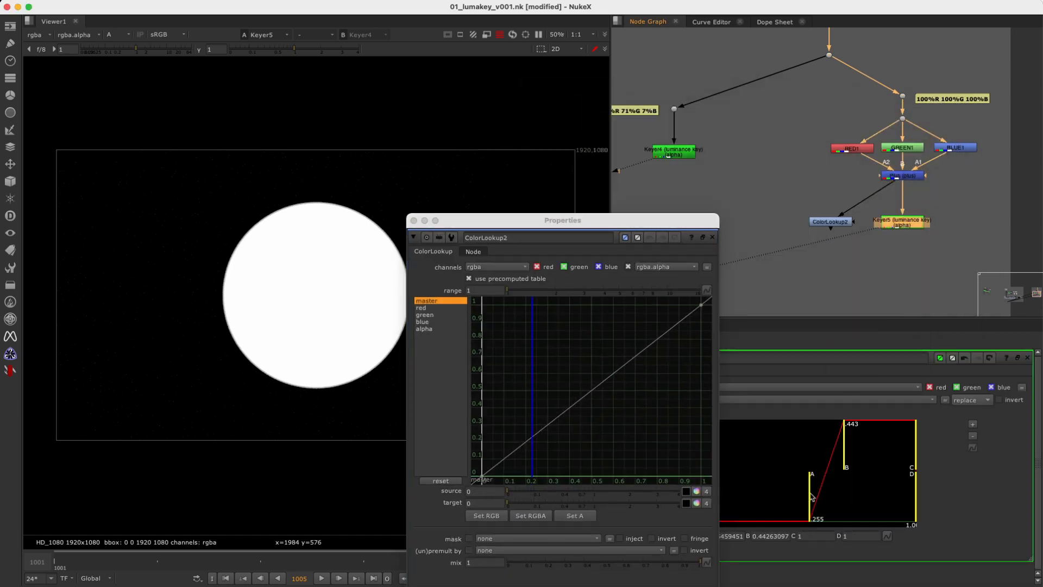
# Set Keyer5's range A to 0.2 and B to 0.4.
pyautogui.moveTo(659, 224); pyautogui.dragTo(387, 405)
pyautogui.click(724, 536)
pyautogui.moveTo(719, 536); pyautogui.dragTo(886, 555)
pyautogui.press('BackSpace')
pyautogui.press('Return')
pyautogui.press('BackSpace')
pyautogui.press('Return')
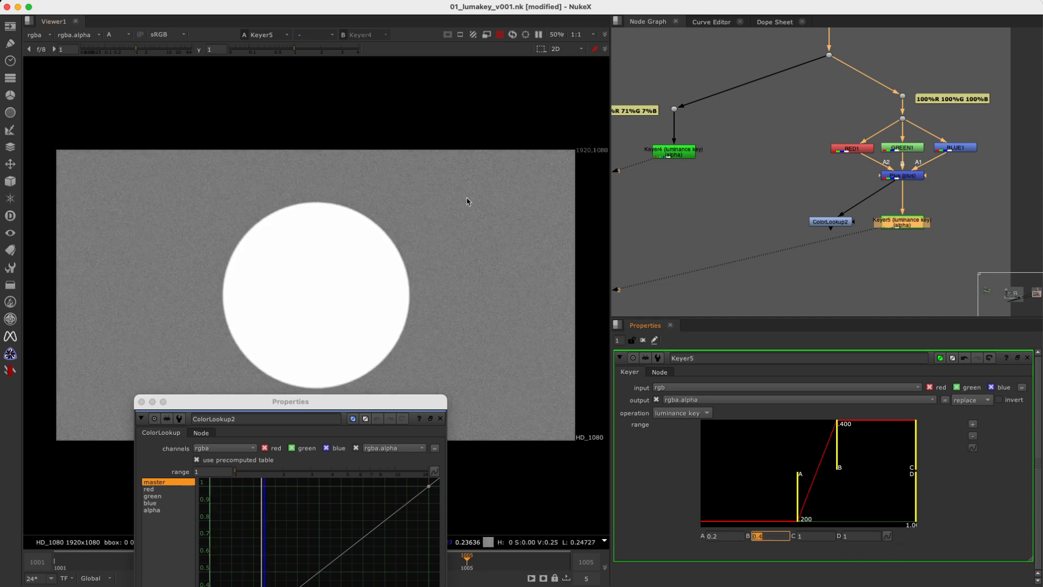
# Move the ColorLookup2 master curve's black point to x 0.2 and white point to x 0.4, and close its settings.
pyautogui.moveTo(384, 404); pyautogui.dragTo(519, 235)
pyautogui.click(834, 221)
pyautogui.keyDown('ctrl'); pyautogui.keyDown('alt'); pyautogui.click(370, 470); pyautogui.keyUp('alt'); pyautogui.keyUp('ctrl')
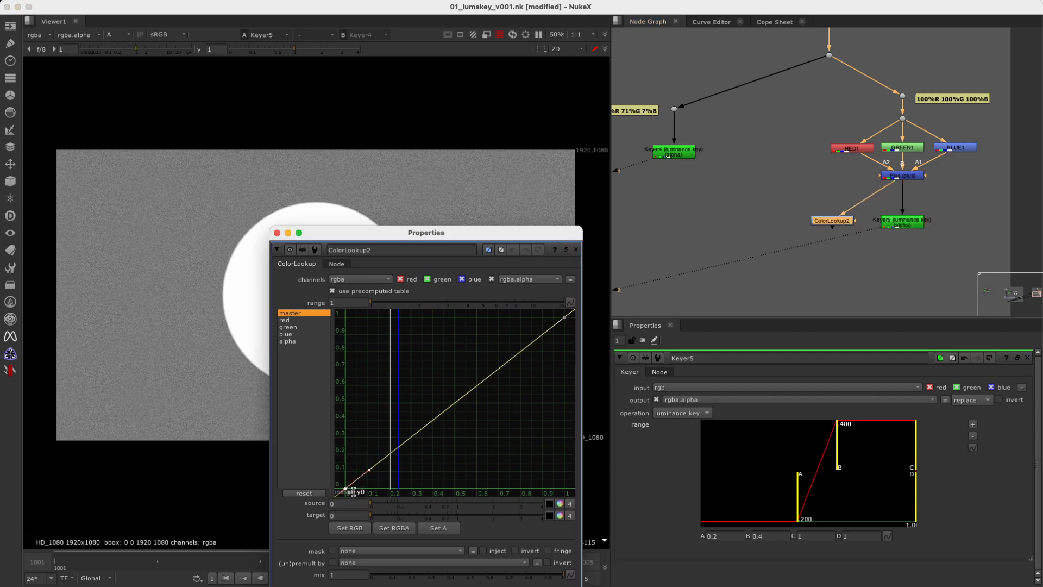
pyautogui.doubleClick(352, 491)
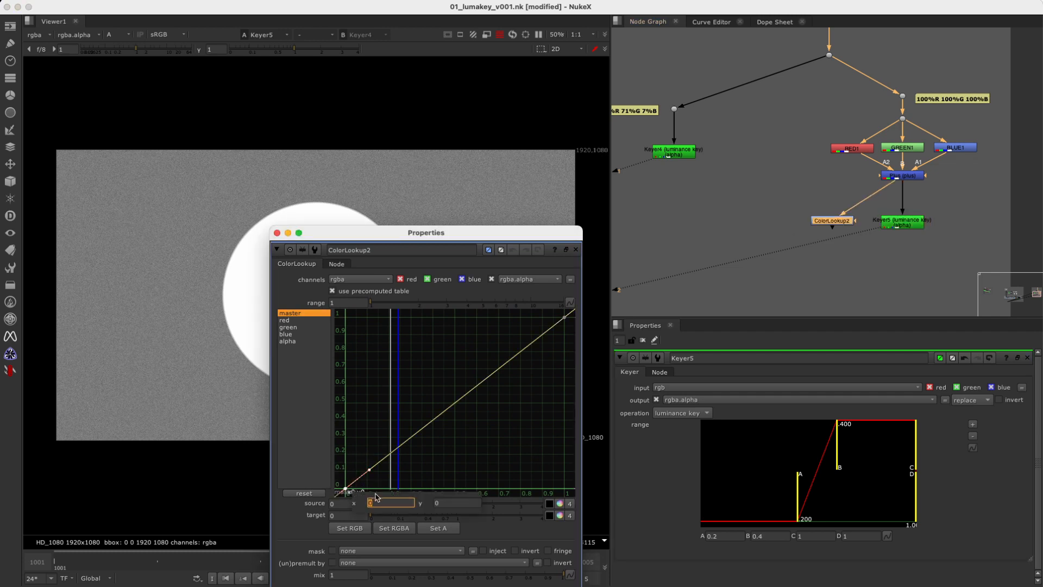
pyautogui.press('Return')
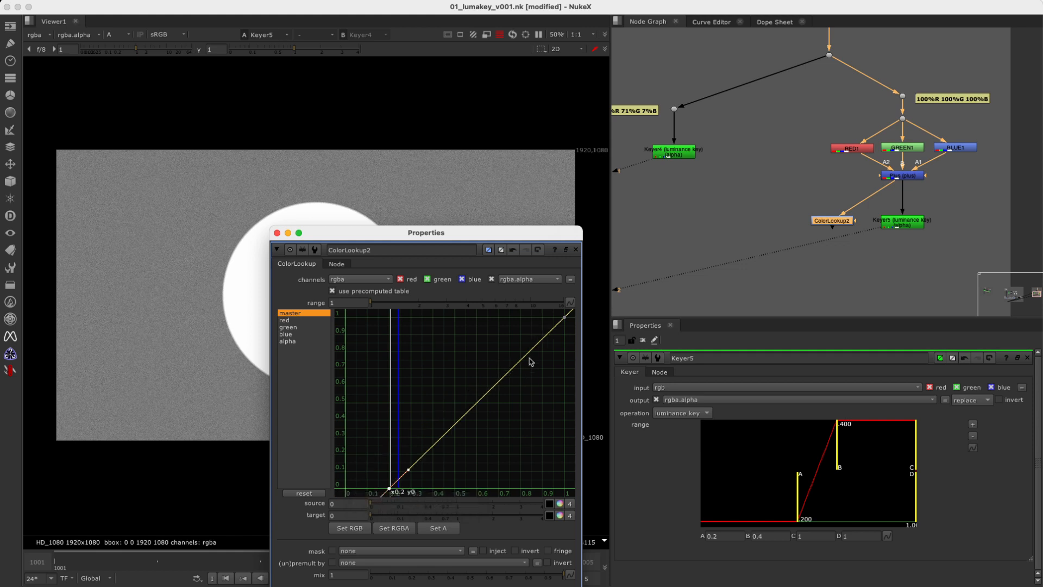
pyautogui.click(565, 318)
pyautogui.click(532, 348)
pyautogui.moveTo(552, 332); pyautogui.dragTo(495, 356, button='middle')
pyautogui.click(507, 342)
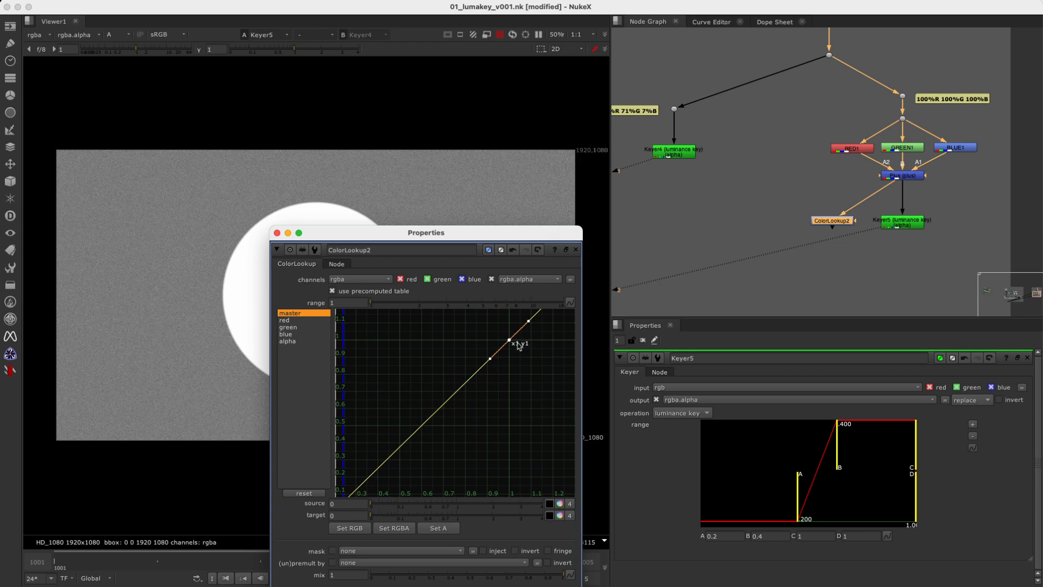
pyautogui.hotkey('ctrl', 'e')
pyautogui.write('0.4')
pyautogui.press('Return')
pyautogui.click(577, 250)
# Show ColorLookup2 on viewer input 1 and compare it with Keyer5.
pyautogui.moveTo(785, 205); pyautogui.dragTo(870, 251)
pyautogui.press('1')
pyautogui.press('2')
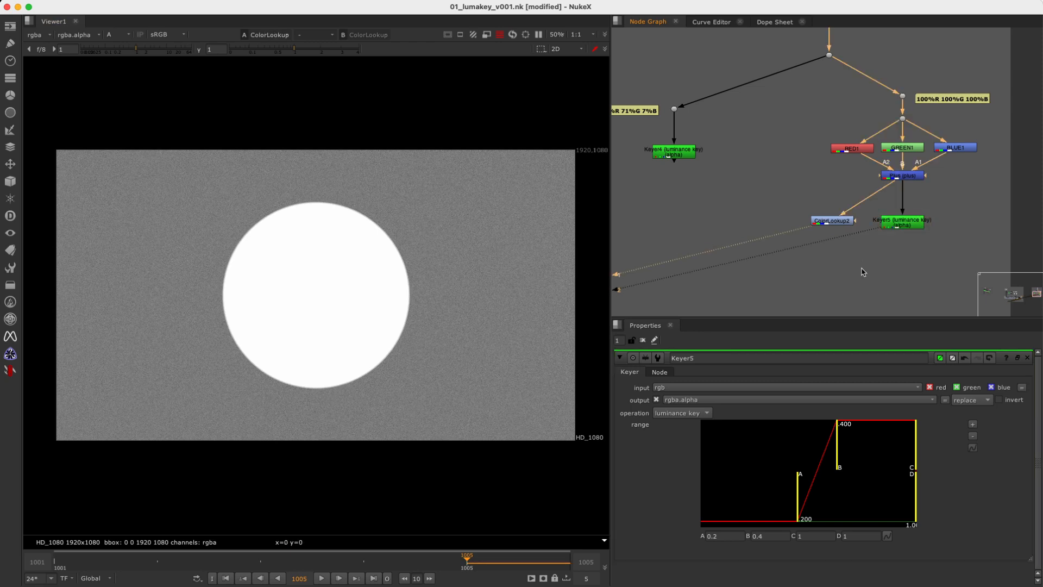
pyautogui.press('1')
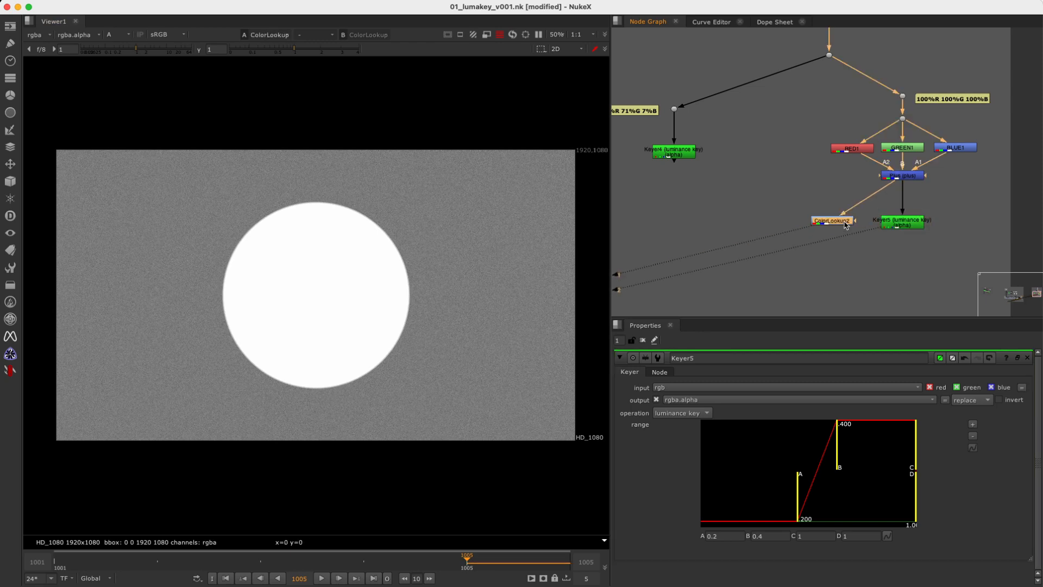
# Reopen ColorLookup2 and make the tangents of both master curve points horizontal to form an S-curve.
pyautogui.moveTo(844, 225); pyautogui.dragTo(835, 226)
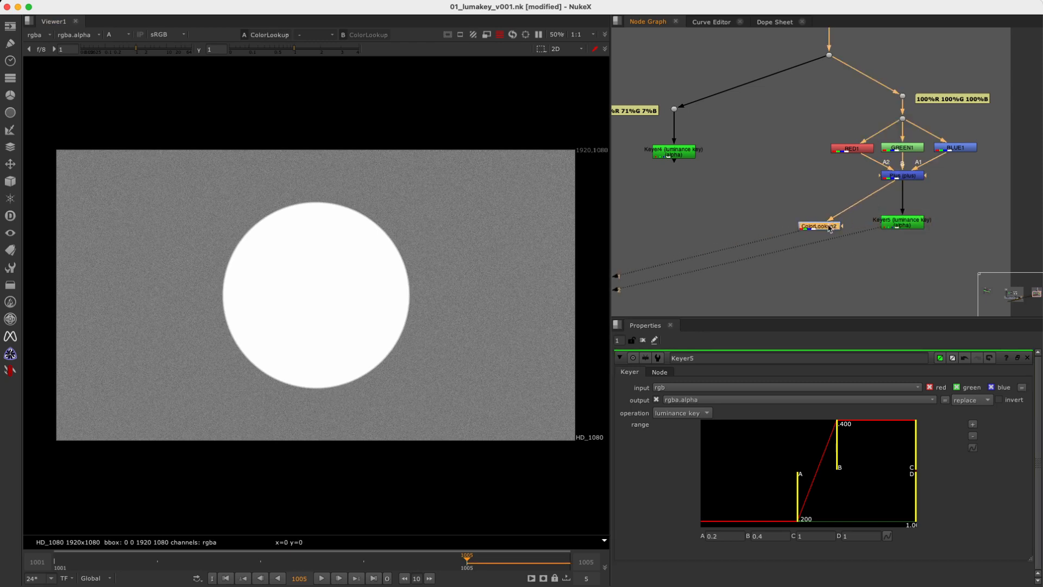
pyautogui.doubleClick(826, 228)
pyautogui.keyDown('super'); pyautogui.doubleClick(824, 228); pyautogui.keyUp('super')
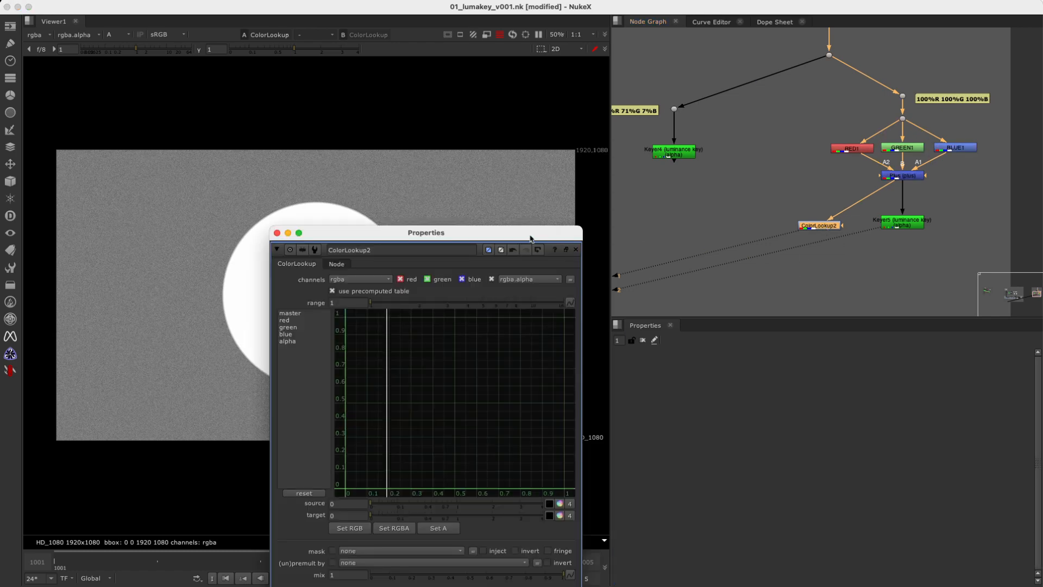
pyautogui.moveTo(532, 238); pyautogui.dragTo(851, 153)
pyautogui.click(608, 228)
pyautogui.moveTo(773, 329); pyautogui.dragTo(683, 409)
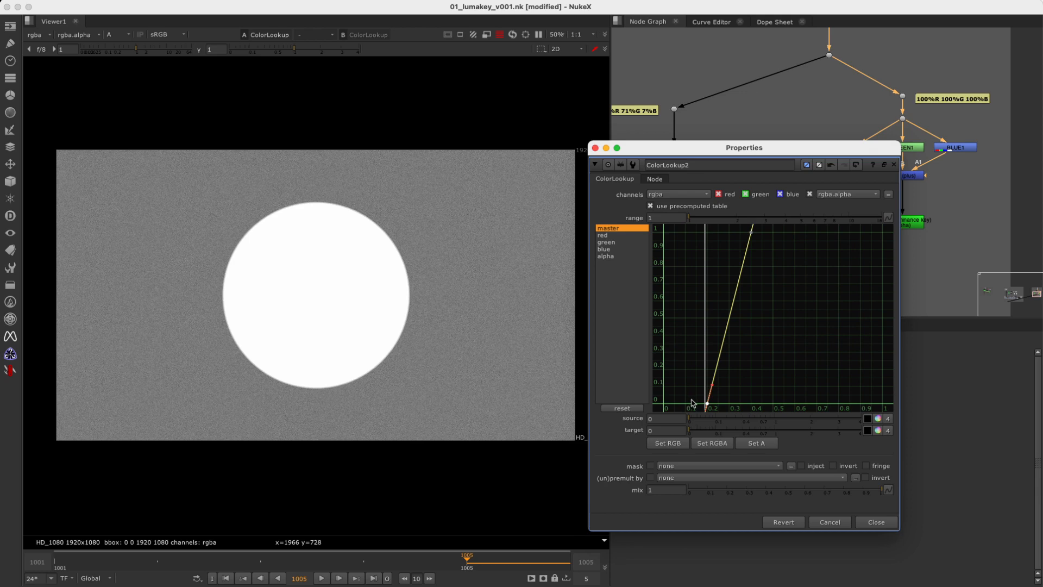
pyautogui.press('h')
pyautogui.moveTo(709, 287); pyautogui.dragTo(808, 223)
pyautogui.press('h')
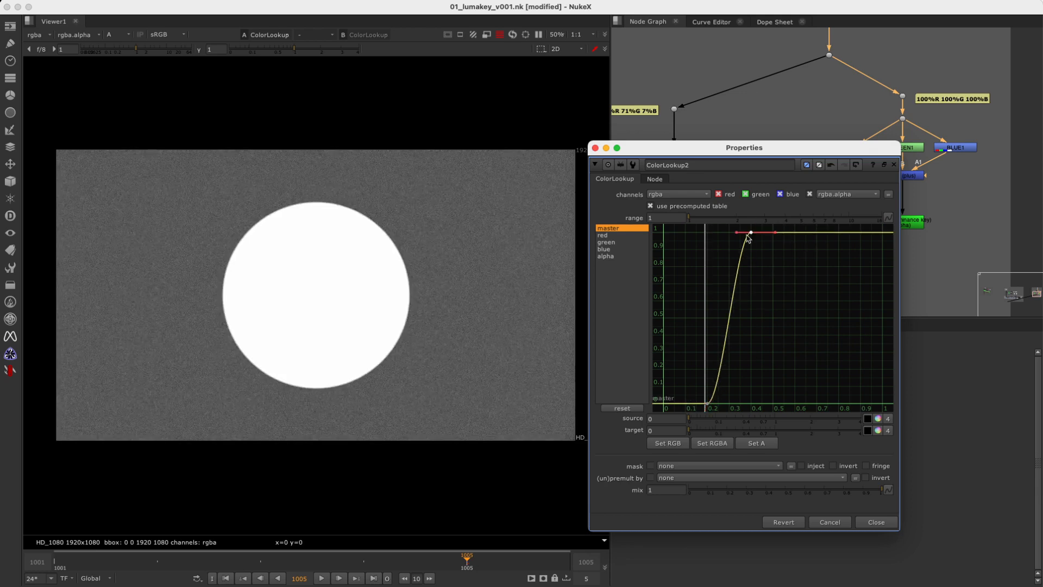
# Open Keyer5's range for comparison, shape the ColorLookup2 master curve with a midpoint, and close the floating window.
pyautogui.moveTo(851, 157); pyautogui.dragTo(664, 279)
pyautogui.doubleClick(907, 222)
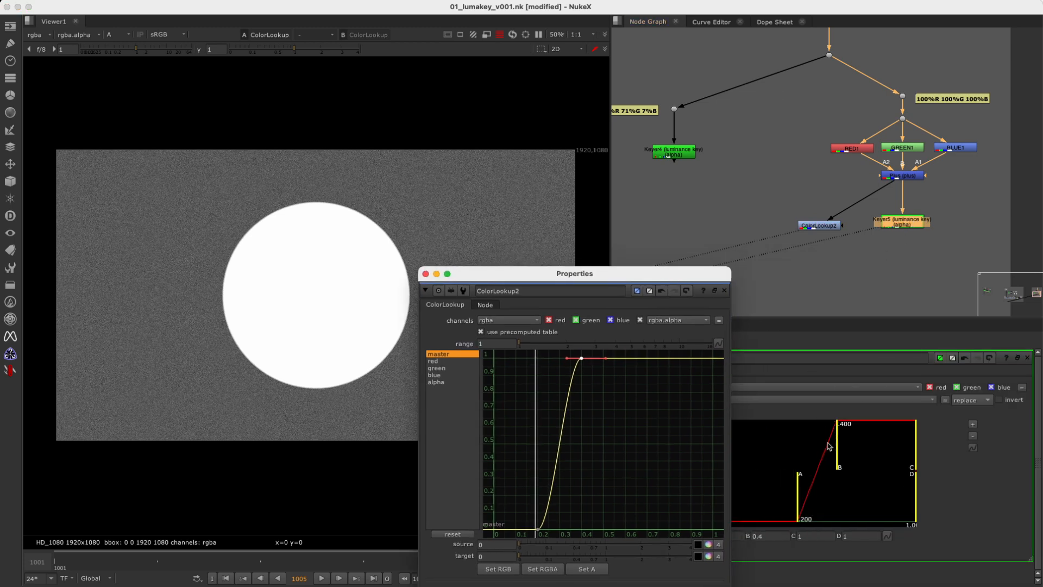
pyautogui.click(596, 411)
pyautogui.press('f')
pyautogui.click(581, 371)
pyautogui.moveTo(558, 441)
pyautogui.keyDown('alt'); pyautogui.keyDown('super'); pyautogui.mouseDown()
pyautogui.moveTo(552, 427)
pyautogui.moveTo(550, 446)
pyautogui.moveTo(547, 433)
pyautogui.moveTo(563, 455)
pyautogui.moveTo(561, 446)
pyautogui.mouseUp(); pyautogui.keyUp('super'); pyautogui.keyUp('alt')
pyautogui.moveTo(617, 278); pyautogui.dragTo(661, 153)
pyautogui.moveTo(827, 226)
pyautogui.mouseDown()
pyautogui.moveTo(841, 227)
pyautogui.moveTo(817, 226)
pyautogui.mouseUp()
pyautogui.click(769, 168)
# Reopen ColorLookup2 in a floating window and adjust the foot point of its master curve along y 0.
pyautogui.doubleClick(817, 224)
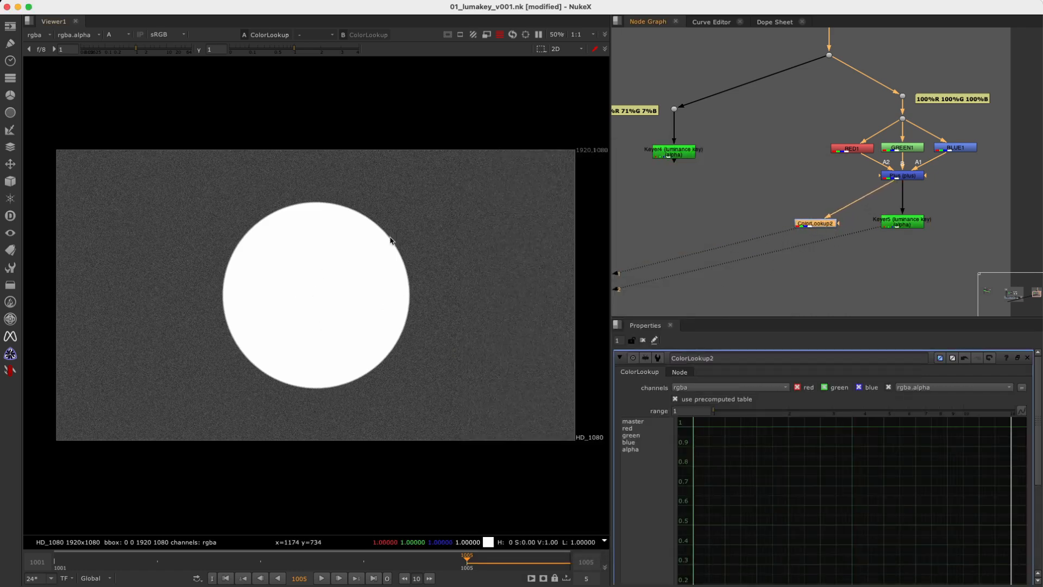
pyautogui.moveTo(836, 227); pyautogui.dragTo(907, 218)
pyautogui.click(831, 217)
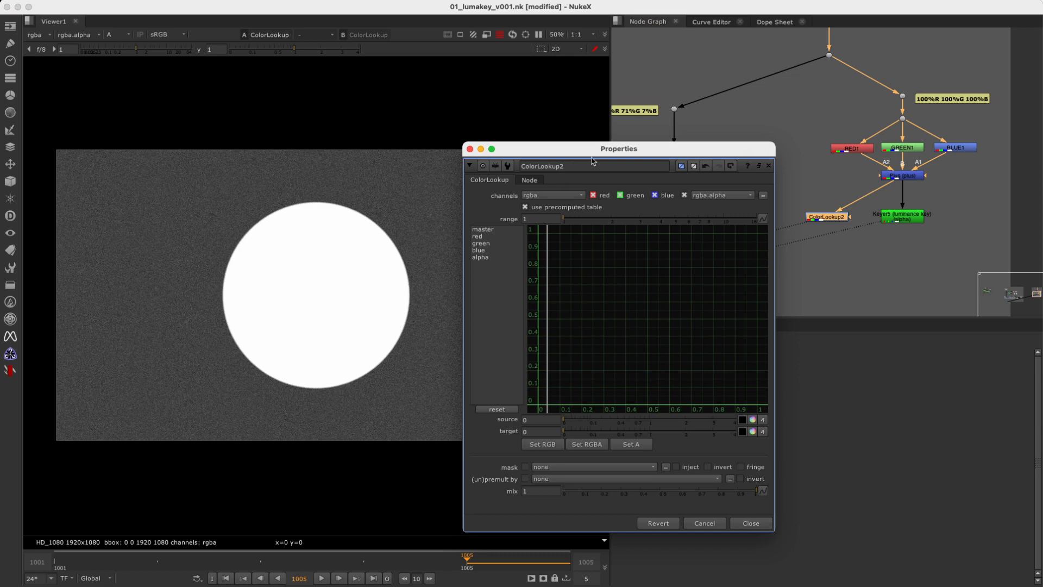
pyautogui.moveTo(587, 150); pyautogui.dragTo(746, 150)
pyautogui.click(644, 229)
pyautogui.moveTo(799, 369); pyautogui.dragTo(731, 406)
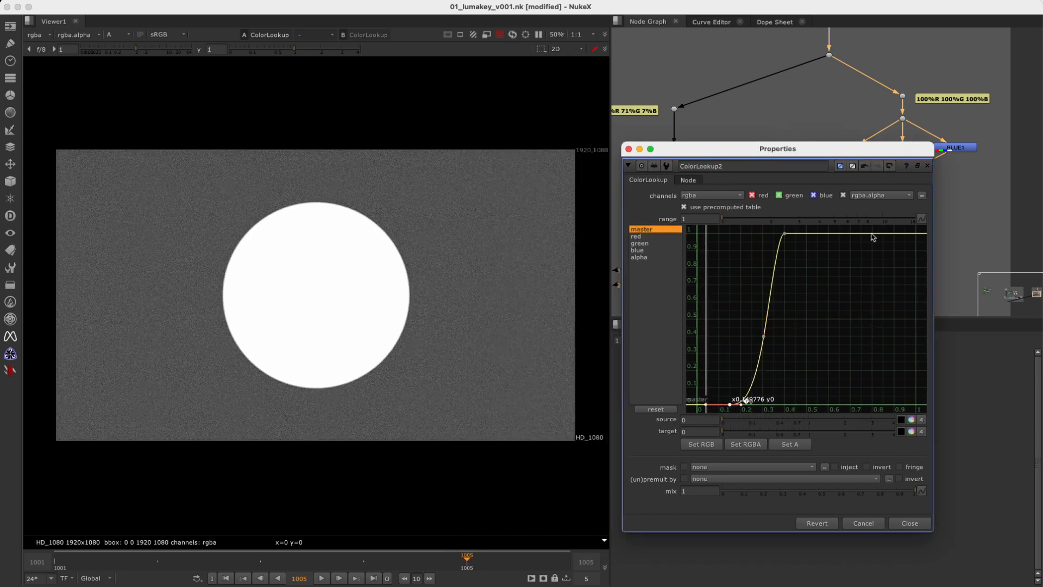
pyautogui.click(629, 149)
# Switch the viewer from alpha to RGB and show the source image from the dot where the two key branches split.
pyautogui.scroll(-5, 848, 174)
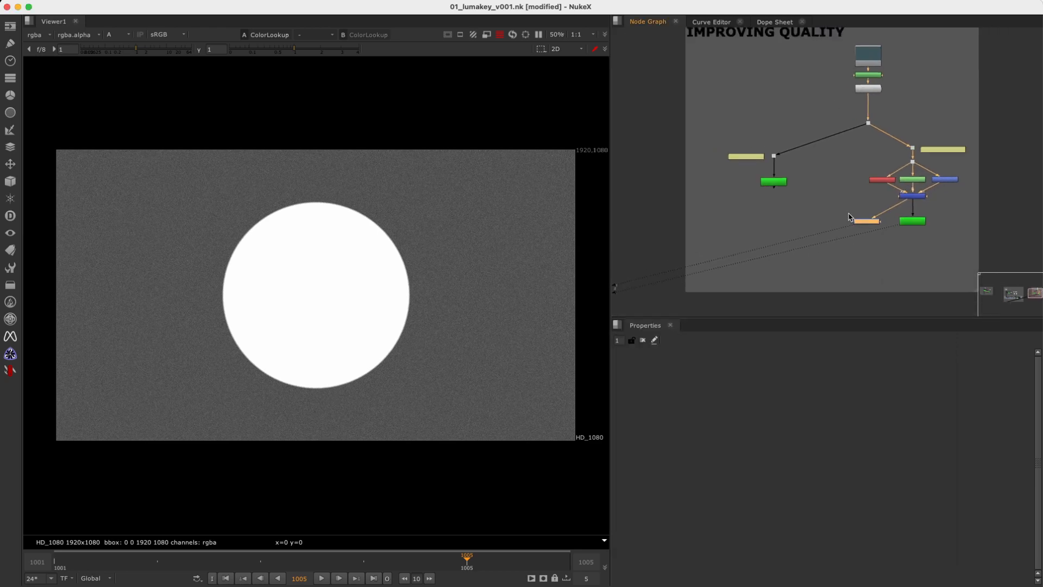
pyautogui.scroll(3, 966, 158)
pyautogui.click(994, 148)
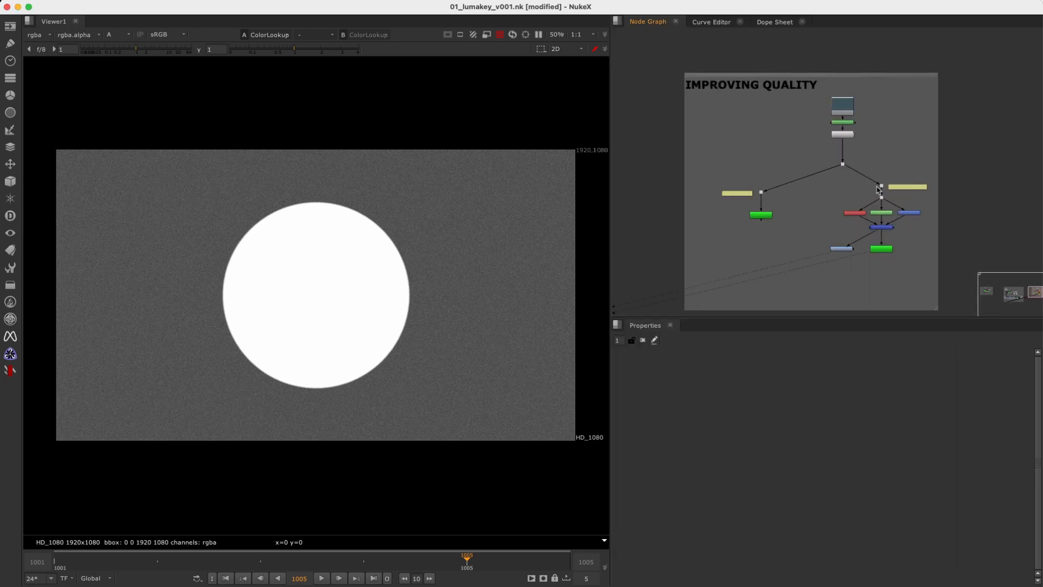
pyautogui.press('a')
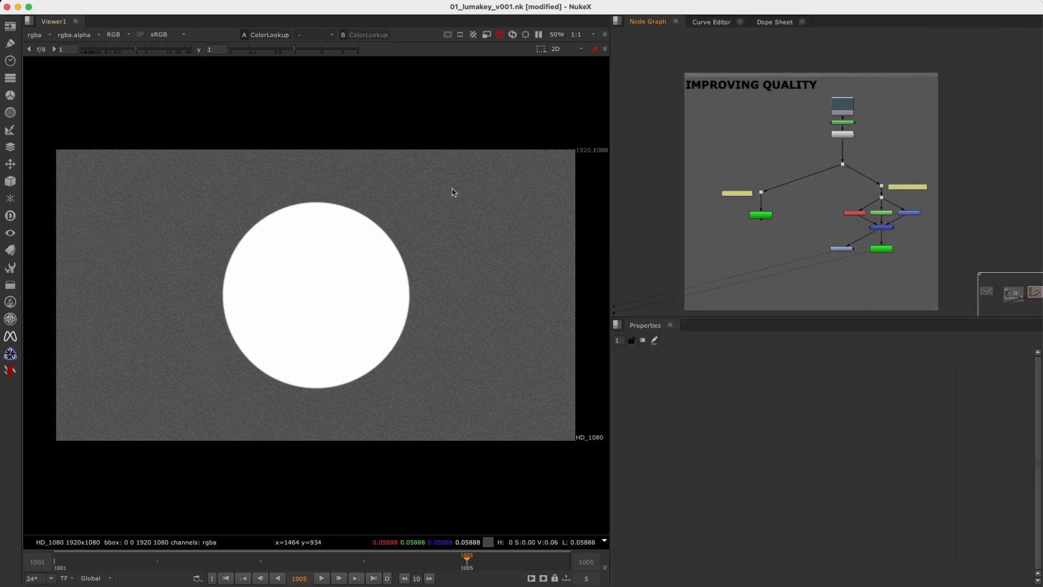
pyautogui.click(843, 163)
pyautogui.press('1')
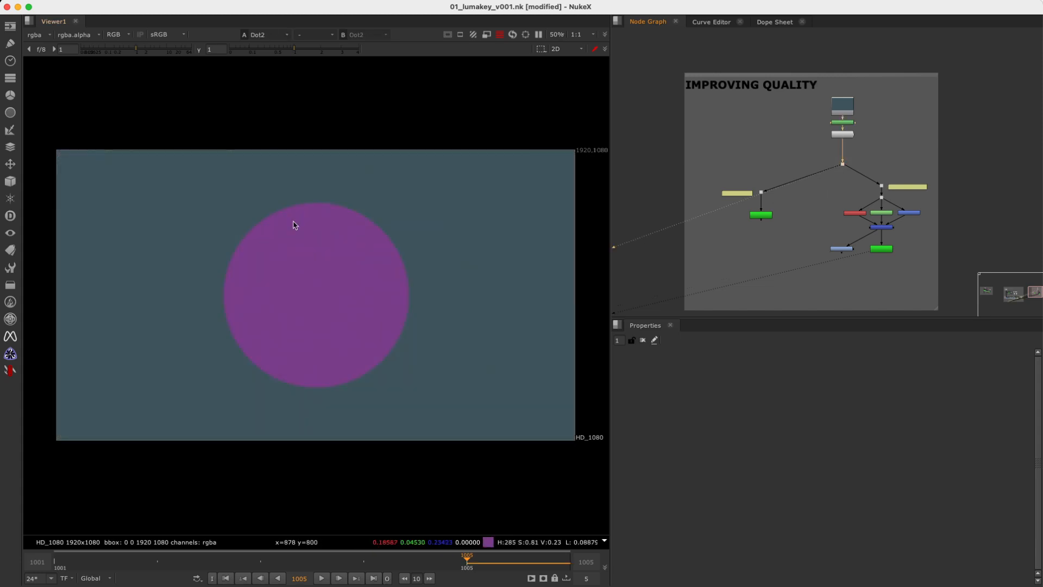